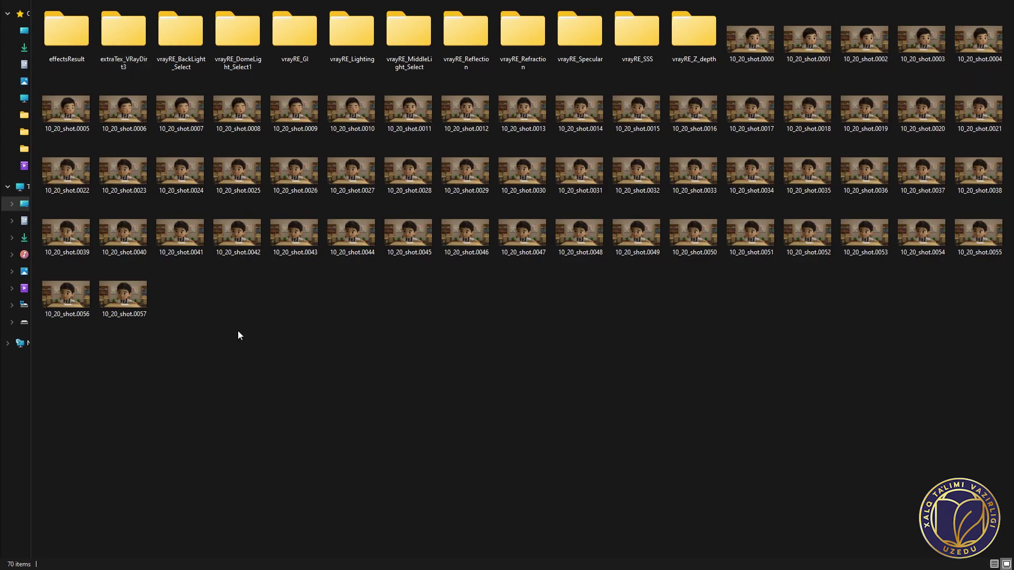
Check the effectsResult folder of rendered frames, then return to the render folder.
left_click(750, 39)
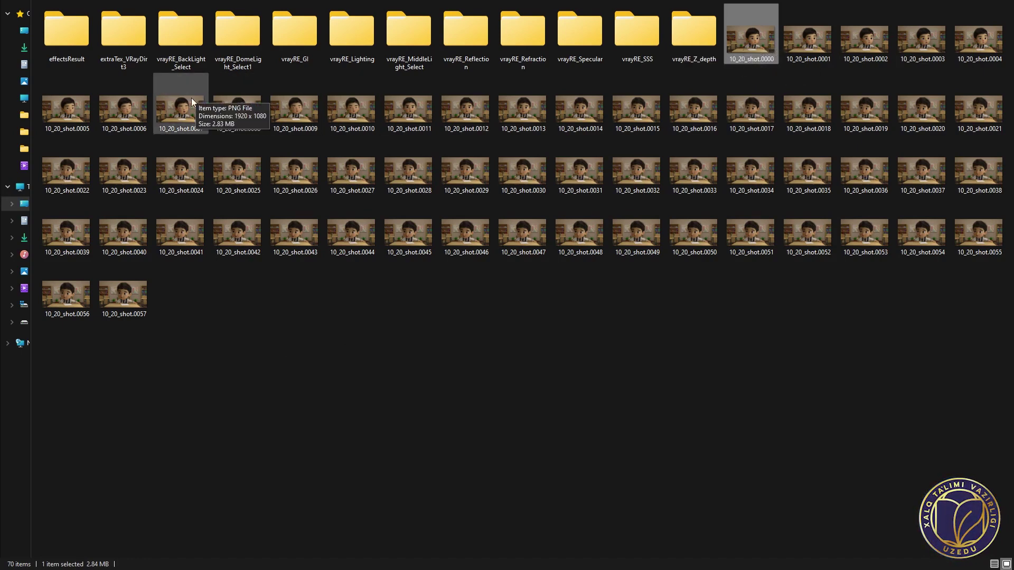
key("Home")
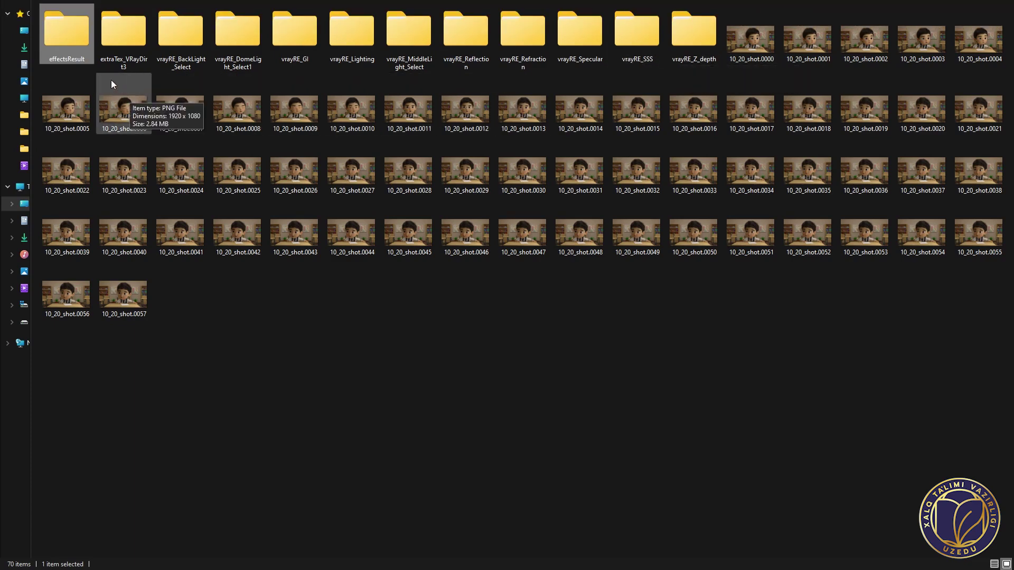
double_click(71, 40)
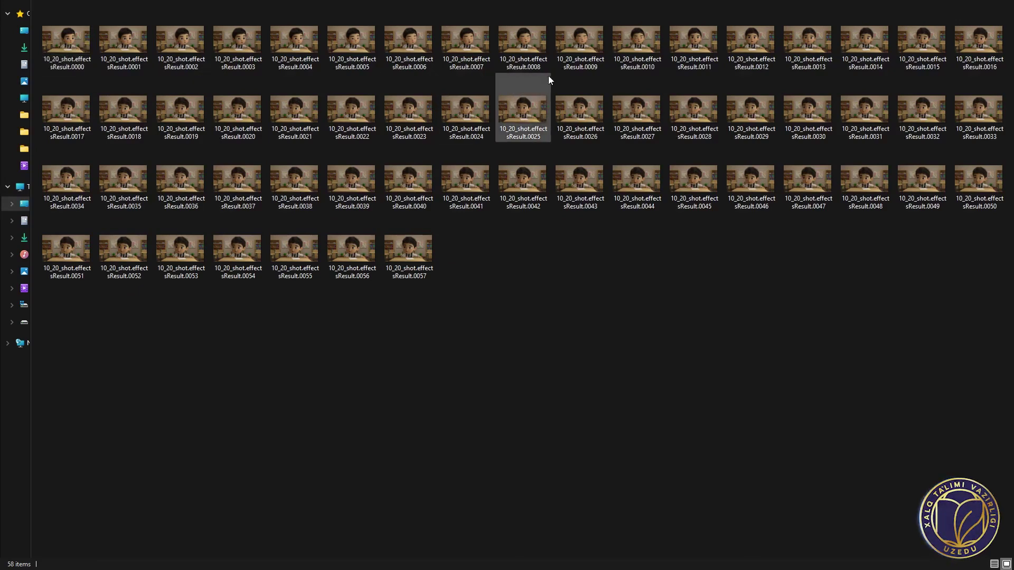
key("alt+Left")
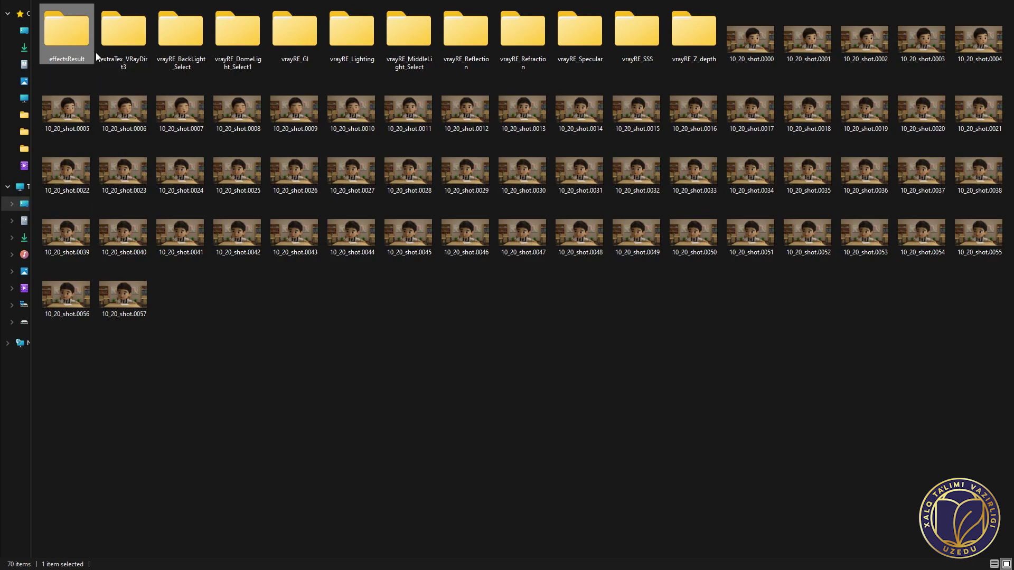
Preview frame 0001 of the extraTex_VRayDirt3 pass, then return to the render folder.
mouse_move(128, 34)
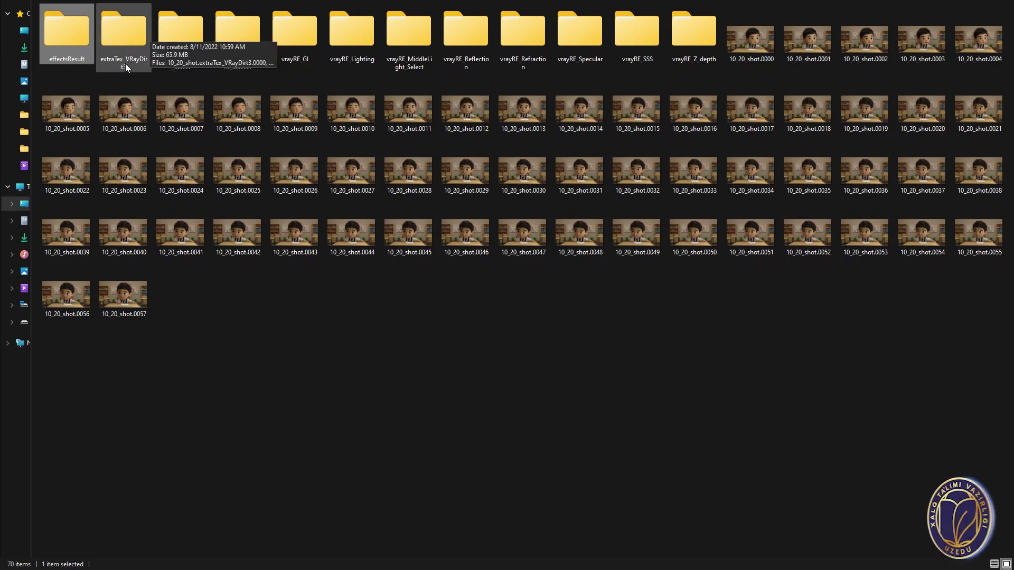
double_click(129, 36)
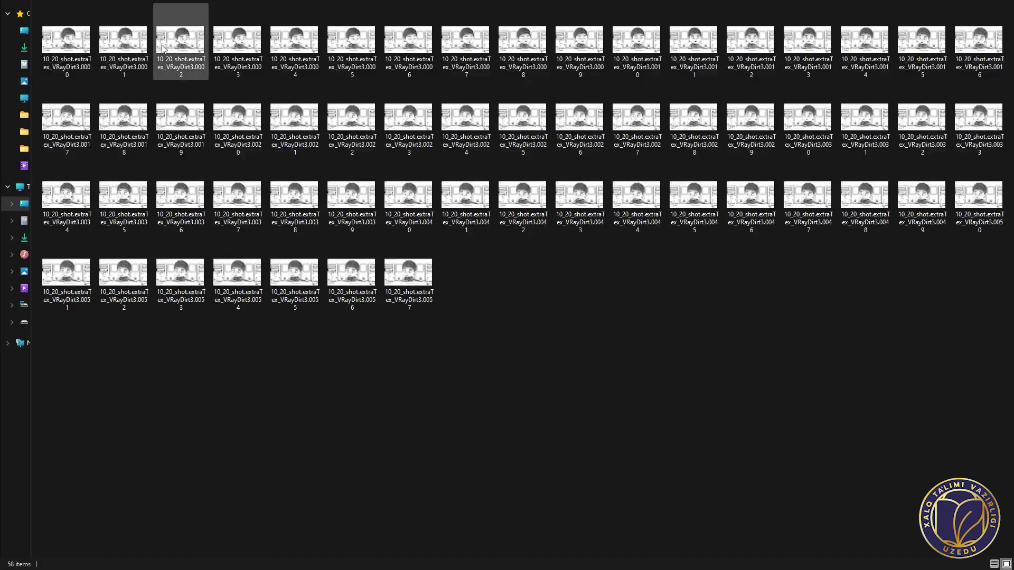
left_click(138, 47)
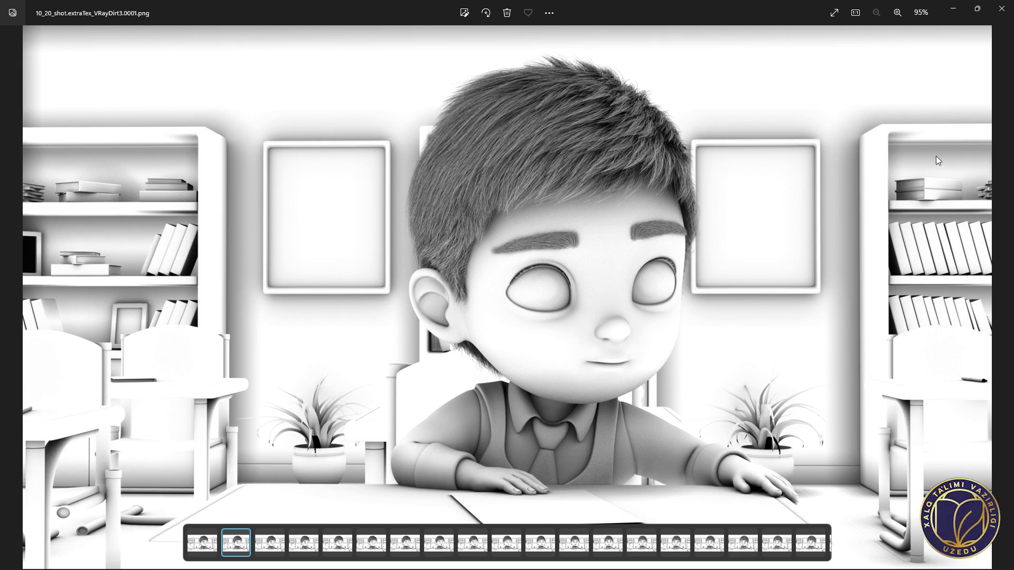
left_click(1002, 9)
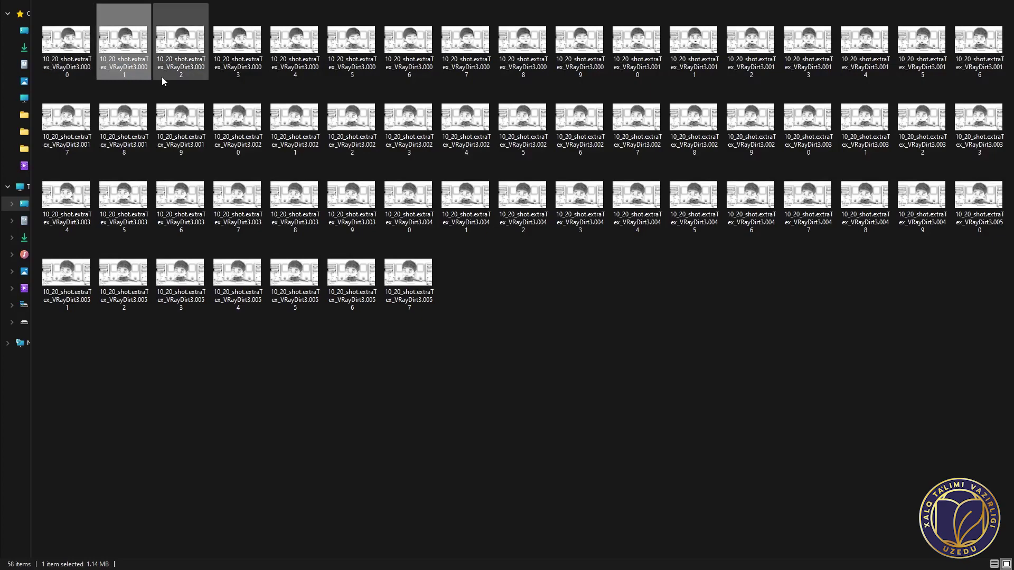
key("BackSpace")
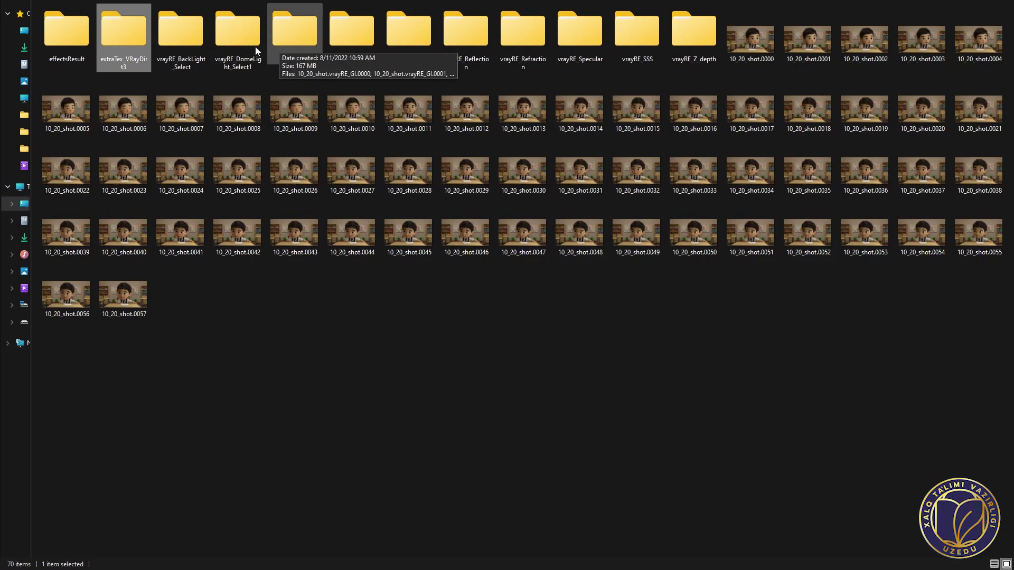
Preview frame 0006 of the vrayRE_BackLight_Select pass, then go back up.
left_click(195, 33)
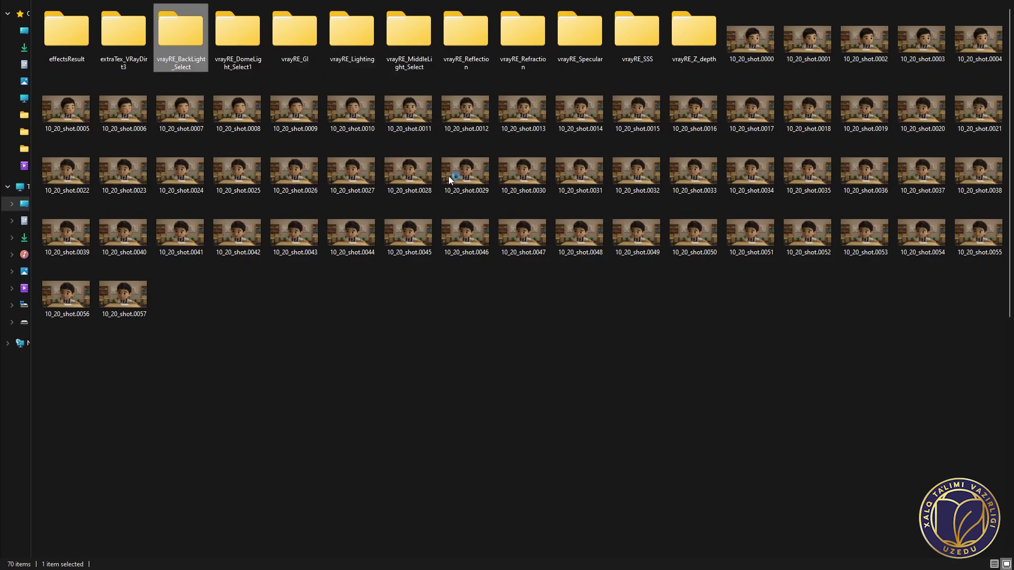
double_click(408, 46)
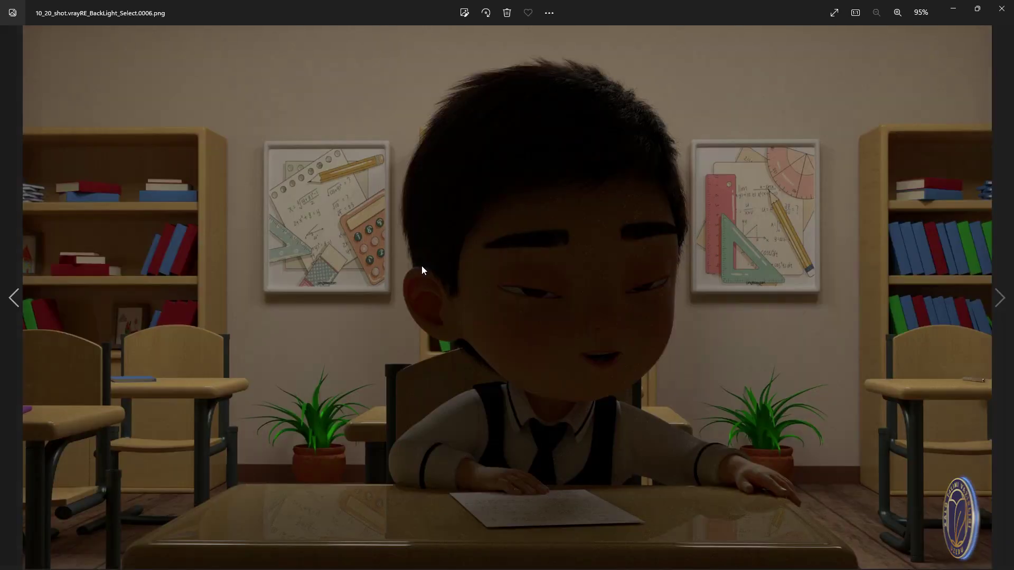
mouse_move(210, 292)
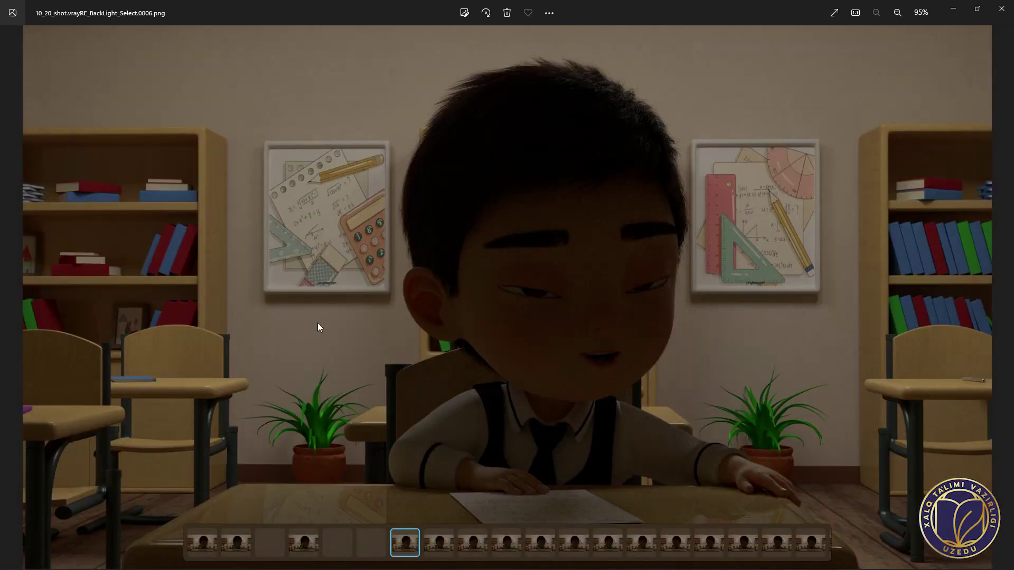
left_click(1002, 8)
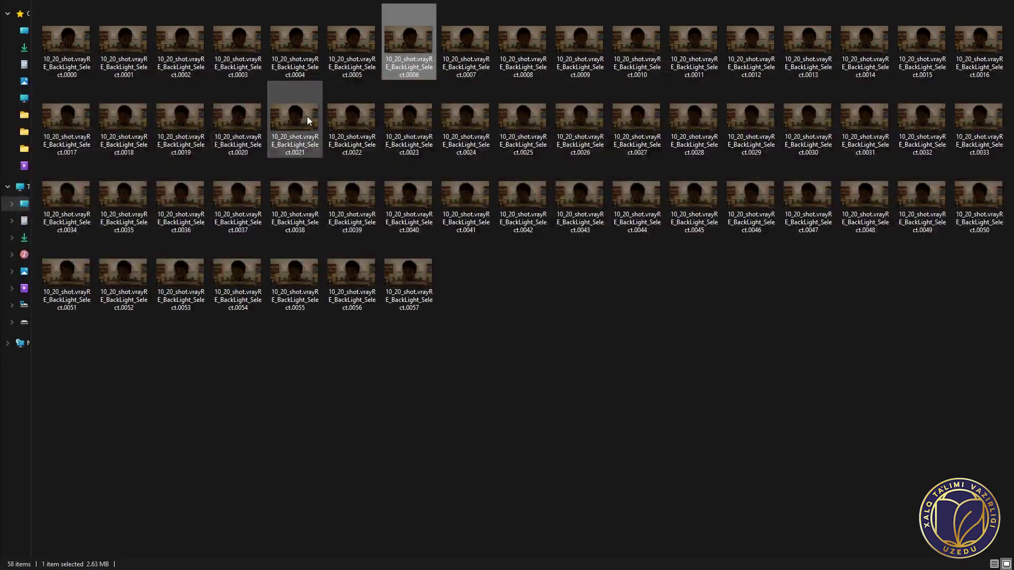
key("BackSpace")
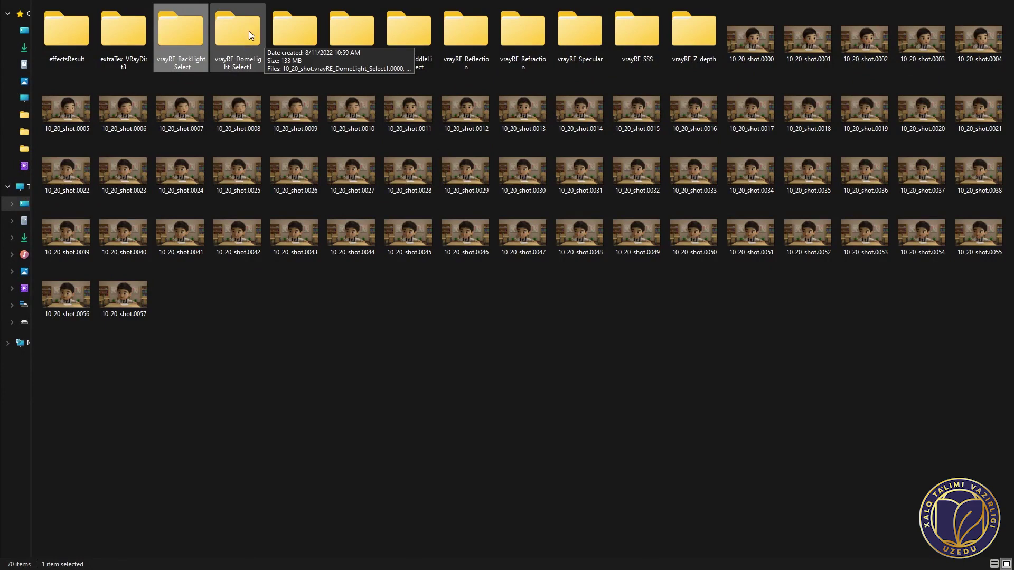
Preview frame 0005 of the vrayRE_DomeLight_Select1 pass, then return to the render folder.
left_click(245, 37)
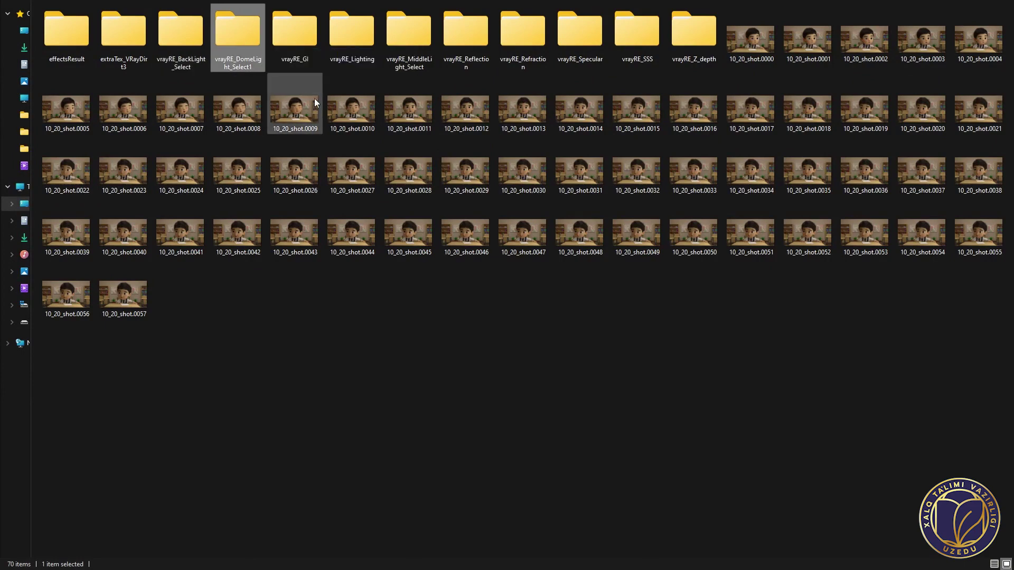
double_click(246, 33)
double_click(354, 49)
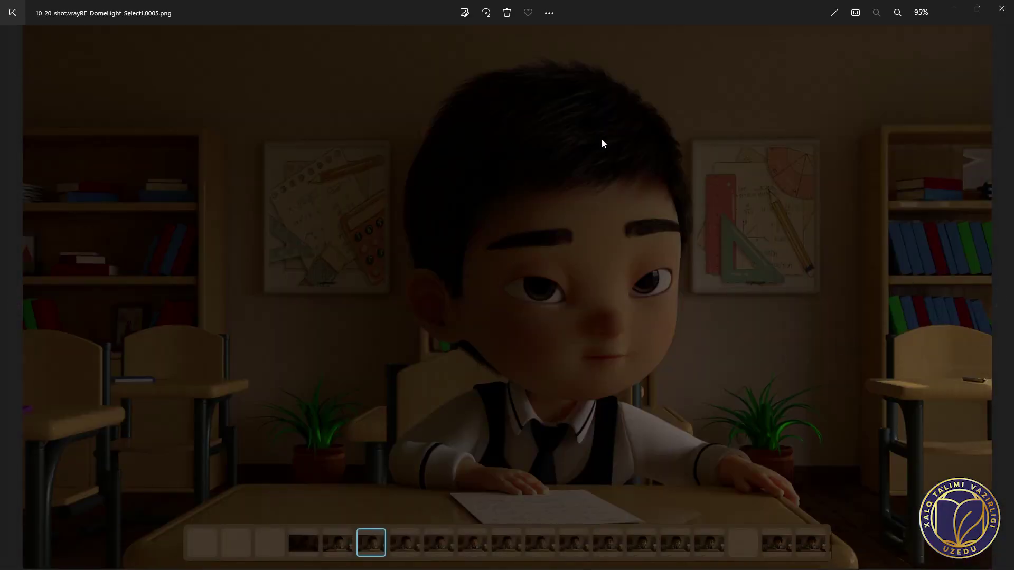
left_click(1002, 8)
left_click(61, 15)
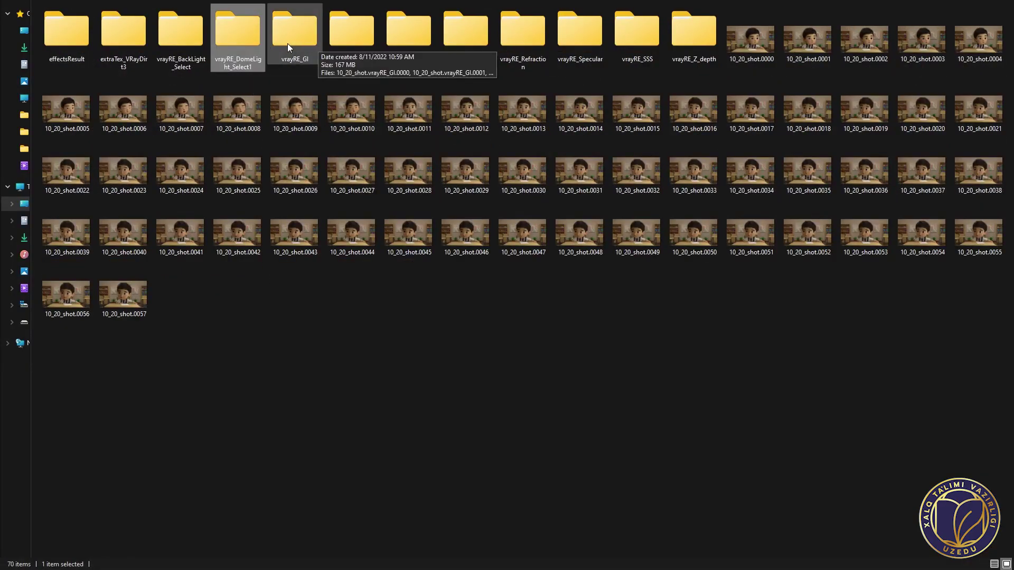
Preview a vrayRE_GI pass frame and Reflection frame 0007 full-screen.
double_click(308, 62)
double_click(353, 47)
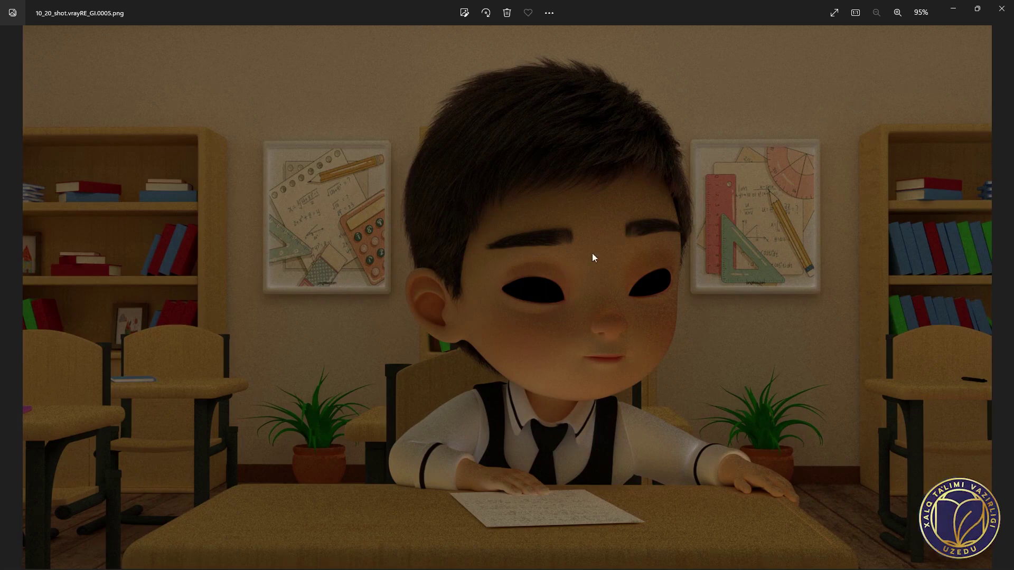
left_click(1001, 8)
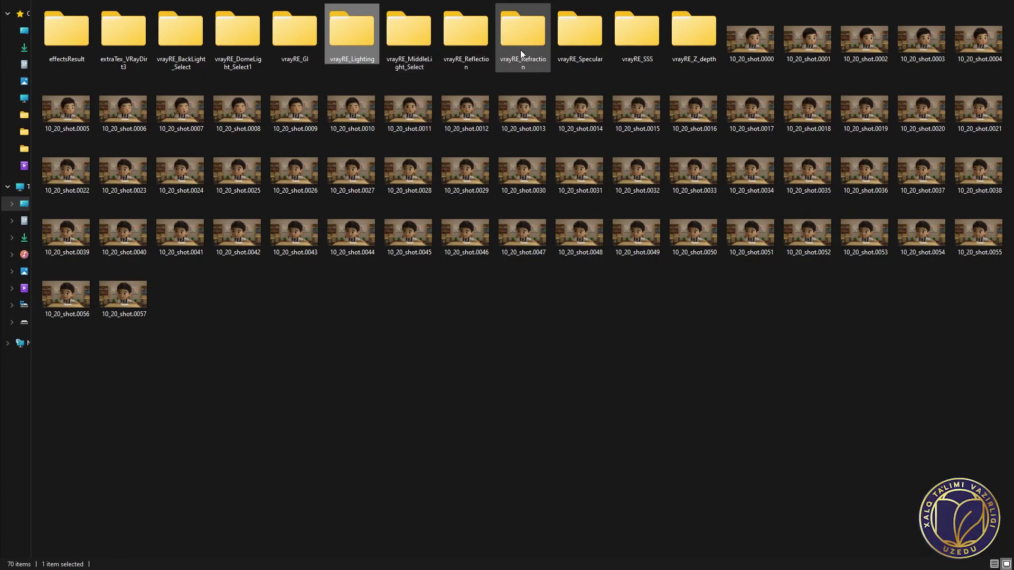
left_click(477, 38)
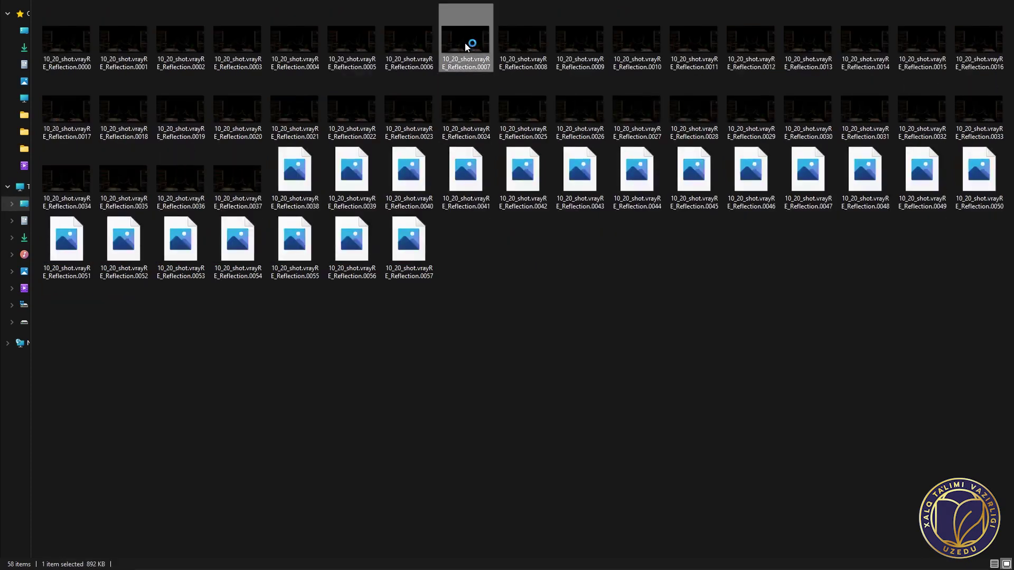
double_click(466, 47)
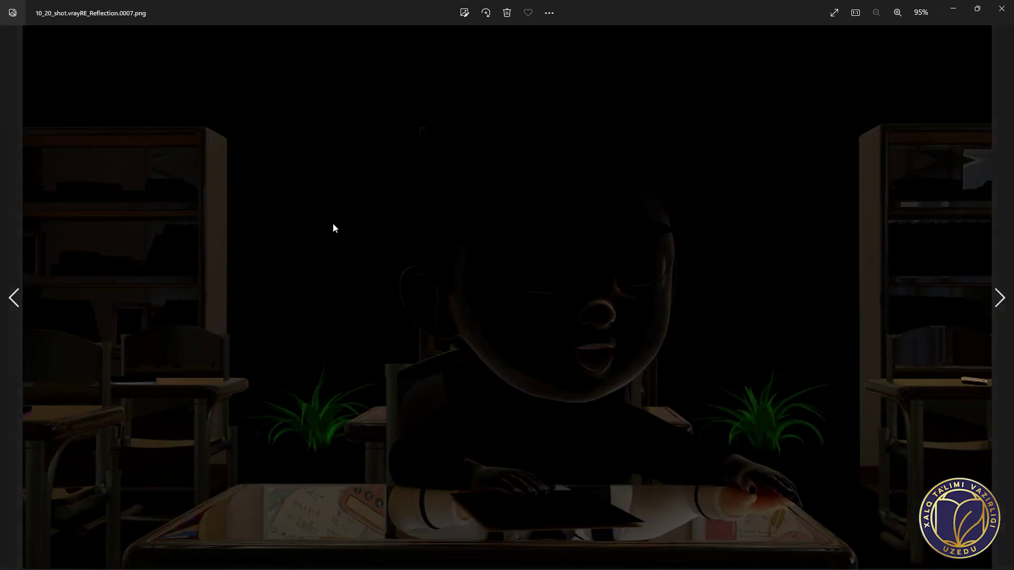
mouse_move(490, 236)
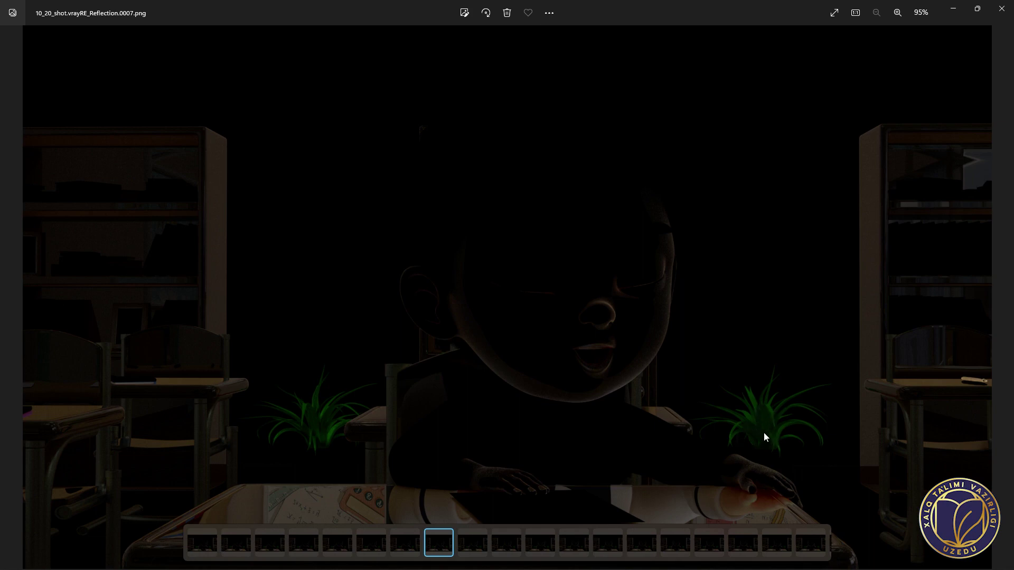
left_click(1011, 5)
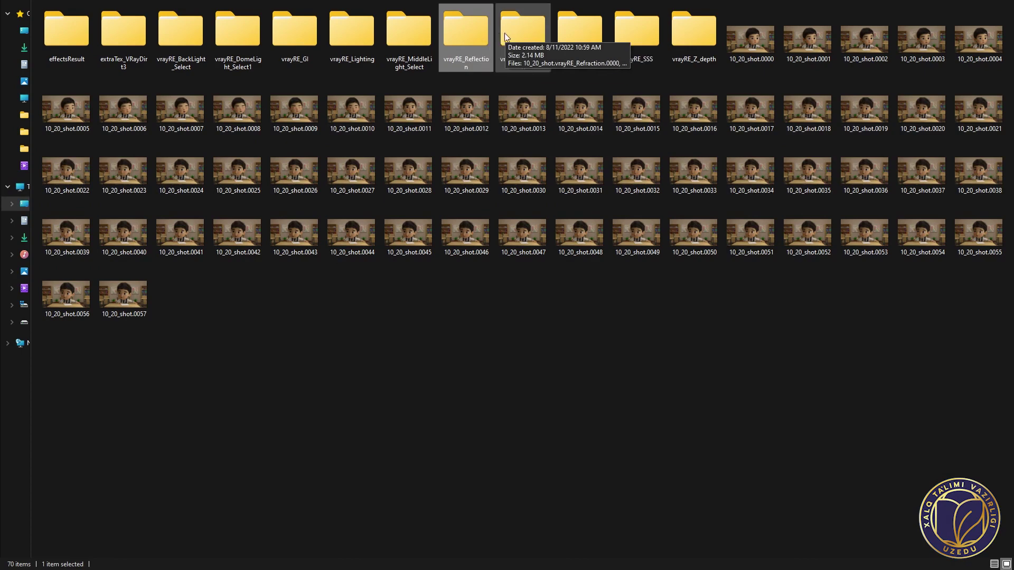
Preview Refraction frame 0022, then go up to the 10-20_002 folder.
double_click(524, 33)
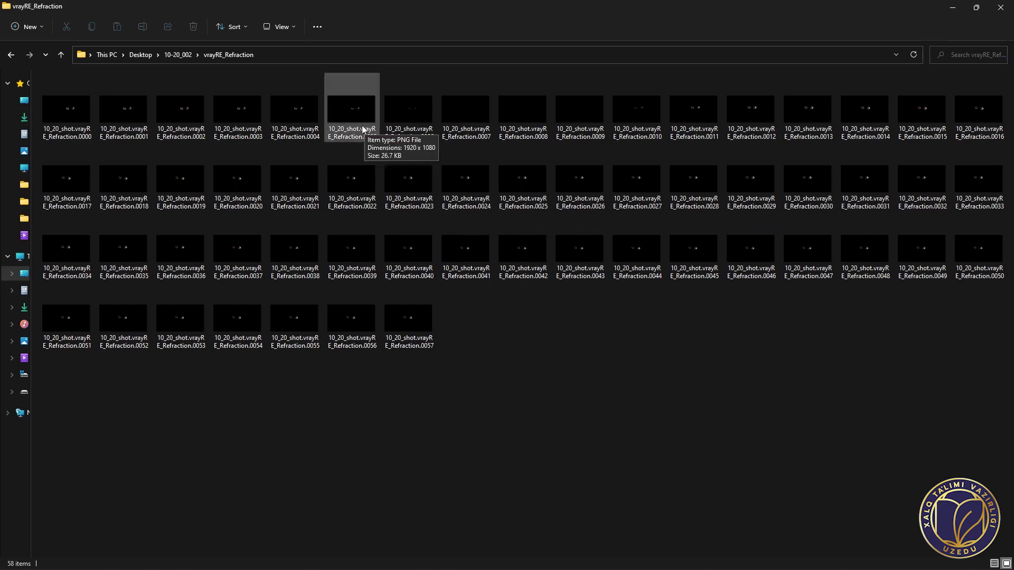
double_click(354, 164)
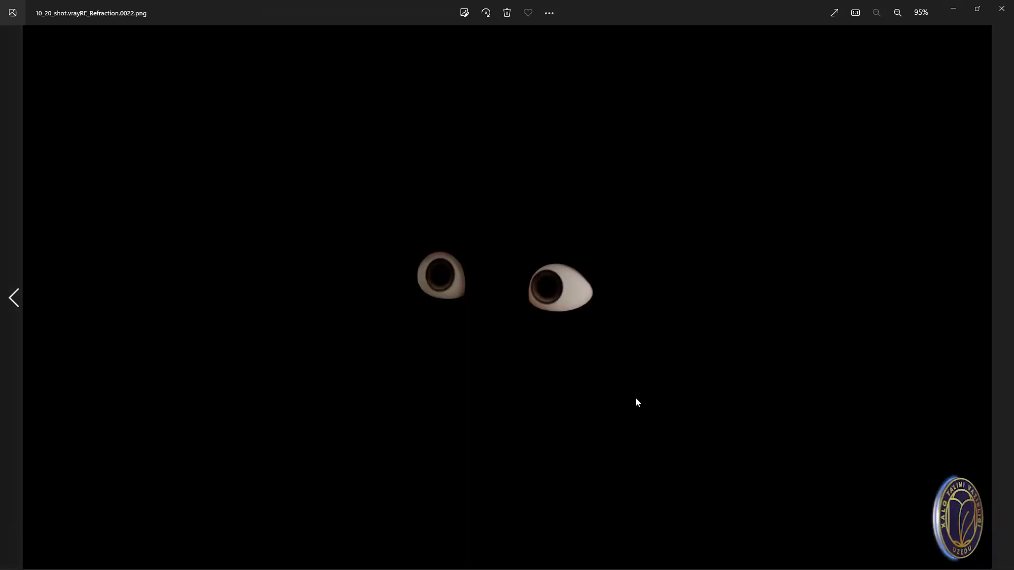
mouse_move(595, 279)
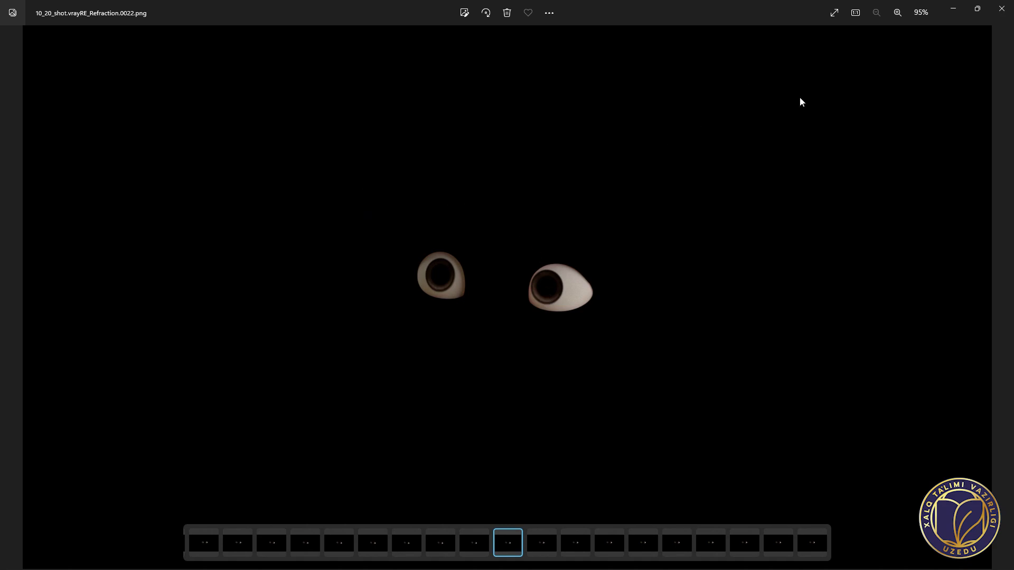
left_click(1001, 9)
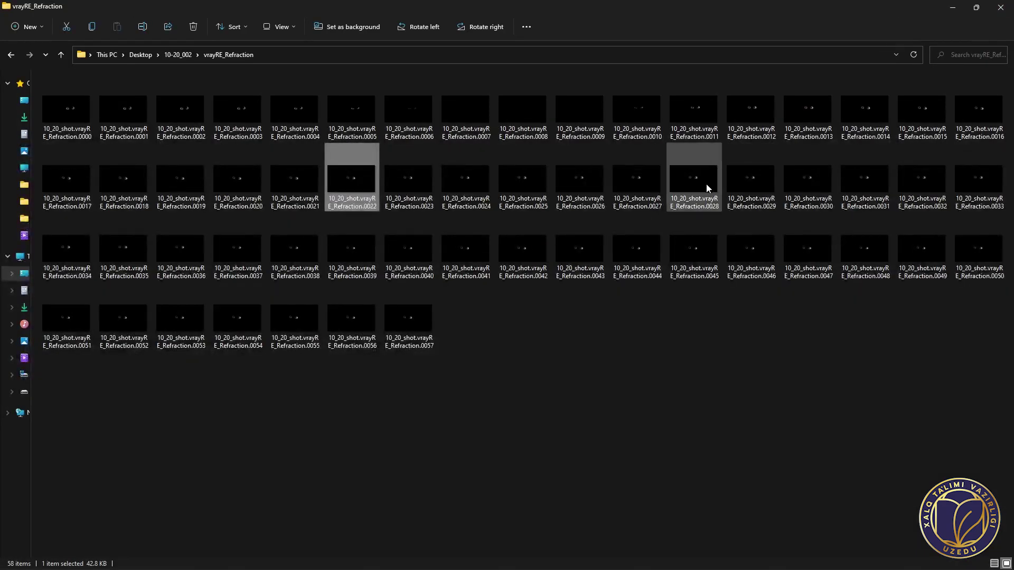
key("alt+Up")
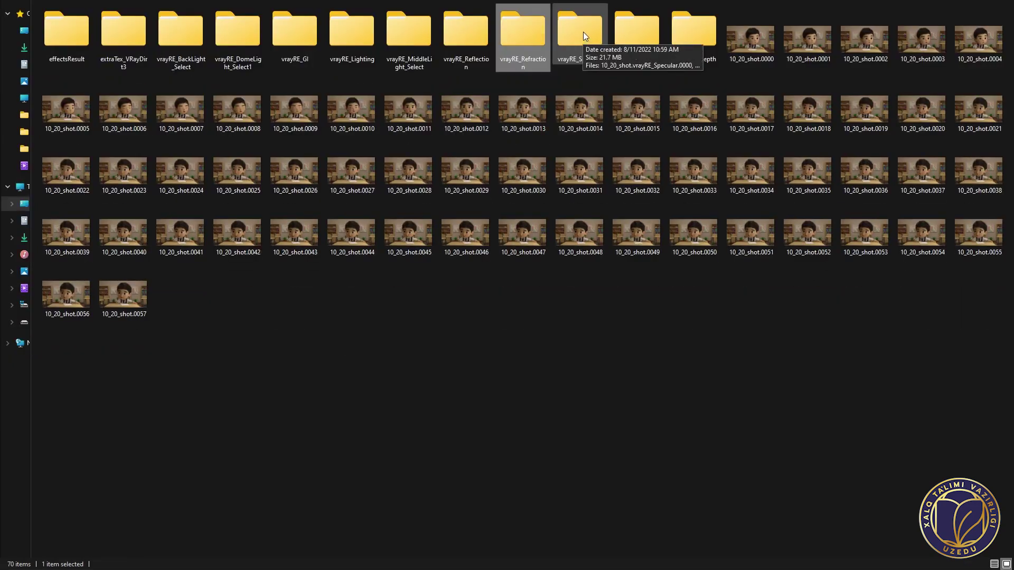
Preview Specular frame 0007 from the vrayRE_Specular folder and close it.
double_click(583, 31)
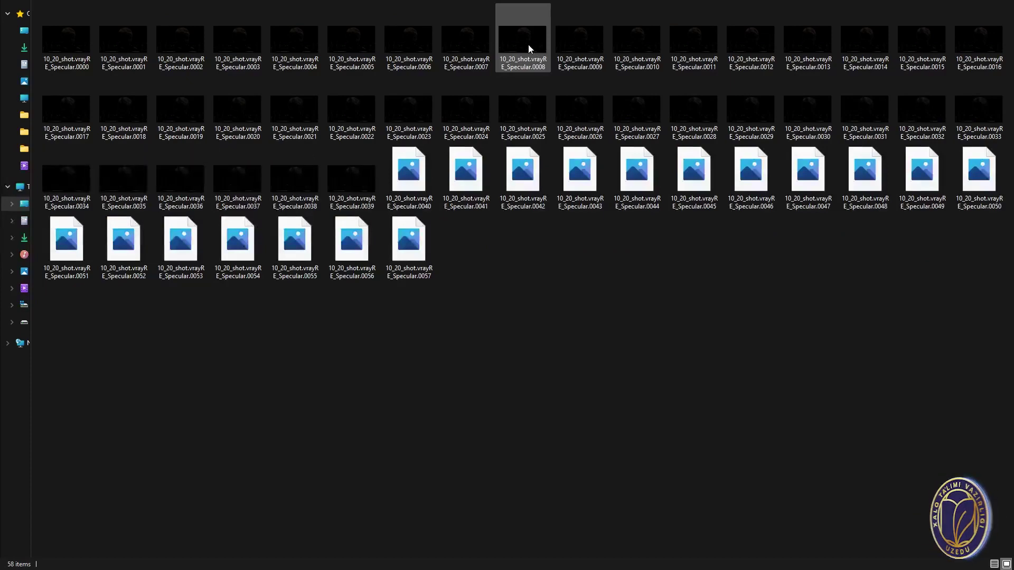
double_click(480, 37)
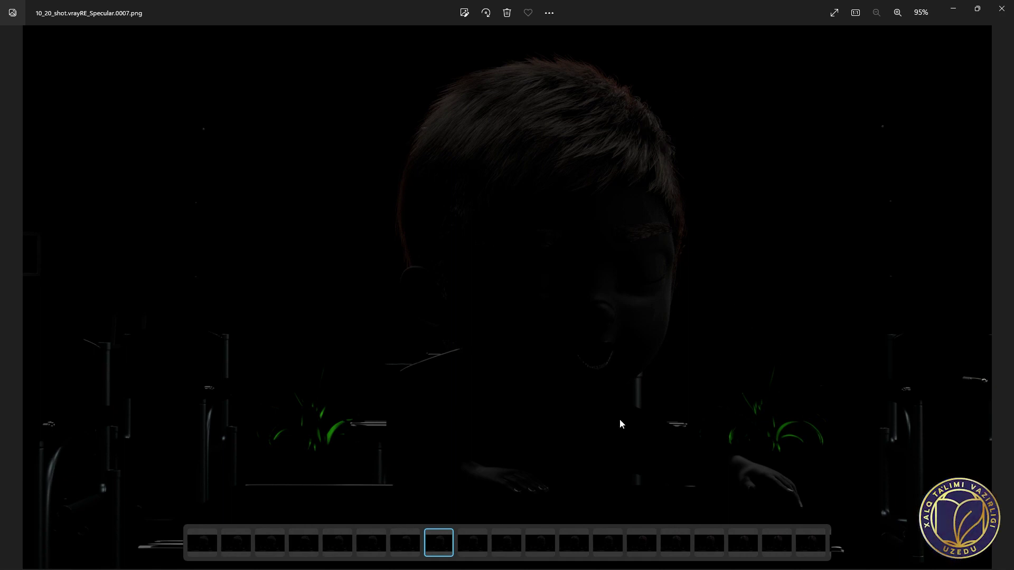
left_click(1002, 9)
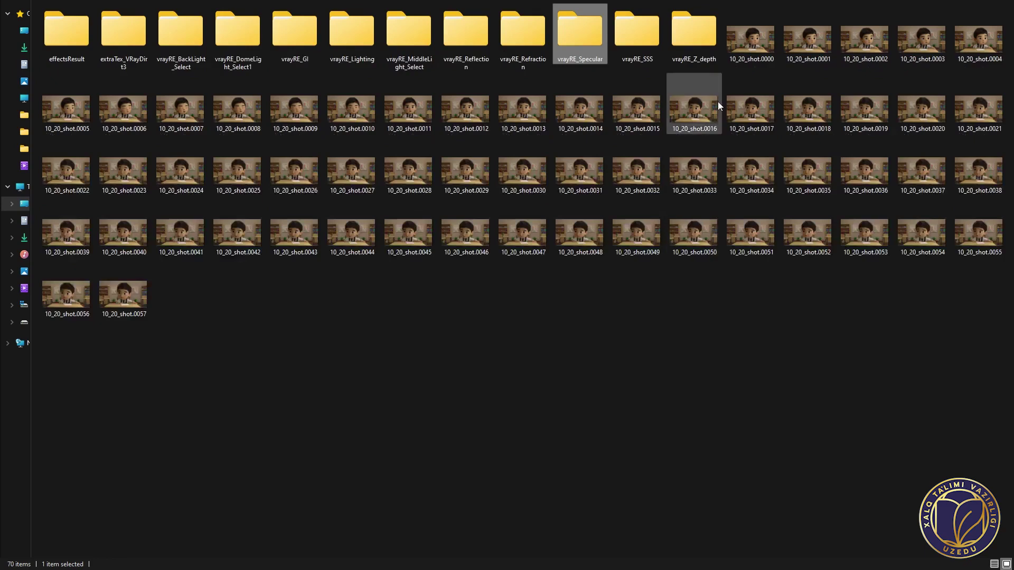
double_click(638, 41)
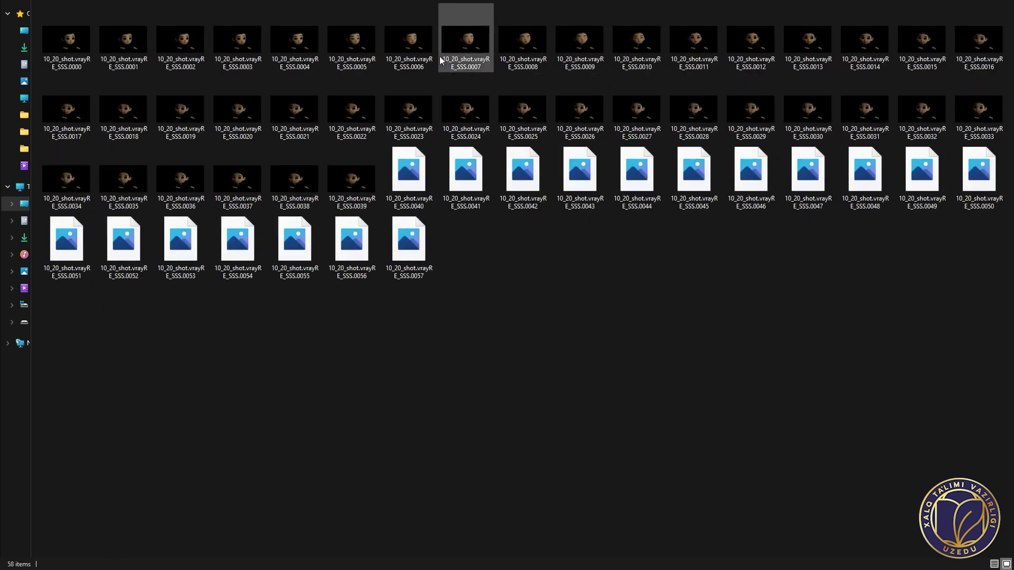
double_click(409, 42)
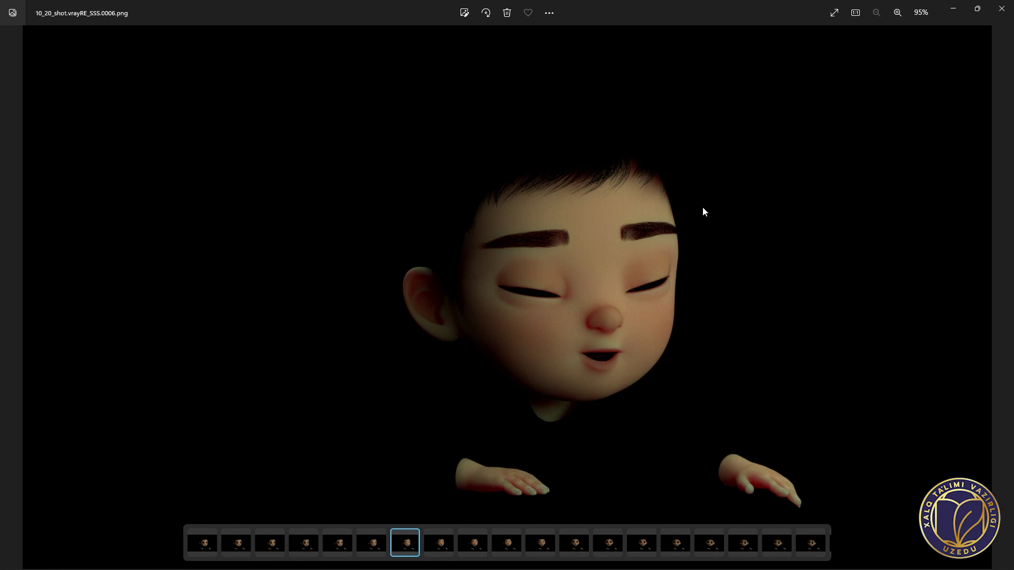
left_click(1004, 11)
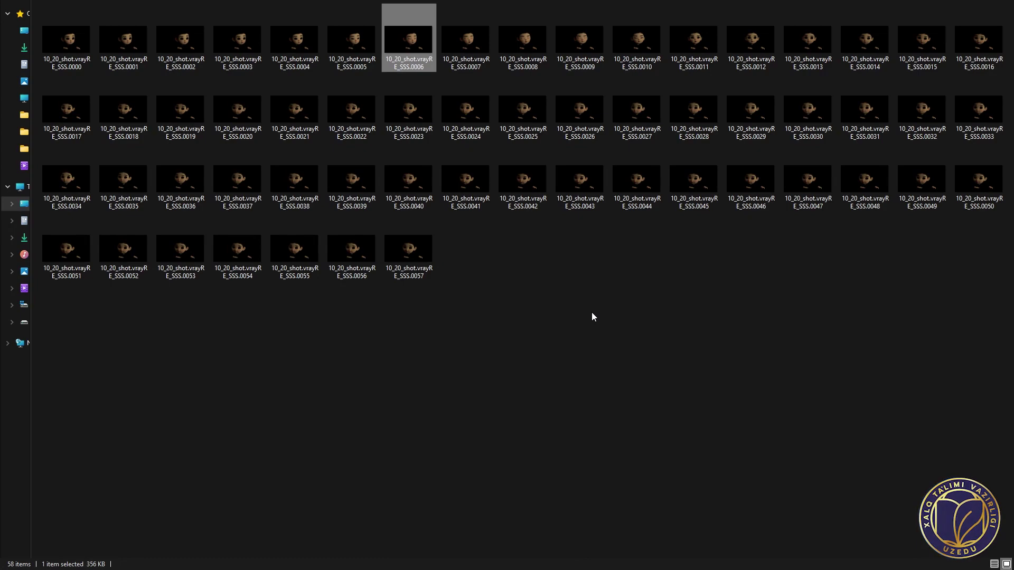
key("BackSpace")
Open 10_20_shot.vrayRE_Z_depth.0006.png from the vrayRE_Z_depth folder in Photos.
double_click(702, 36)
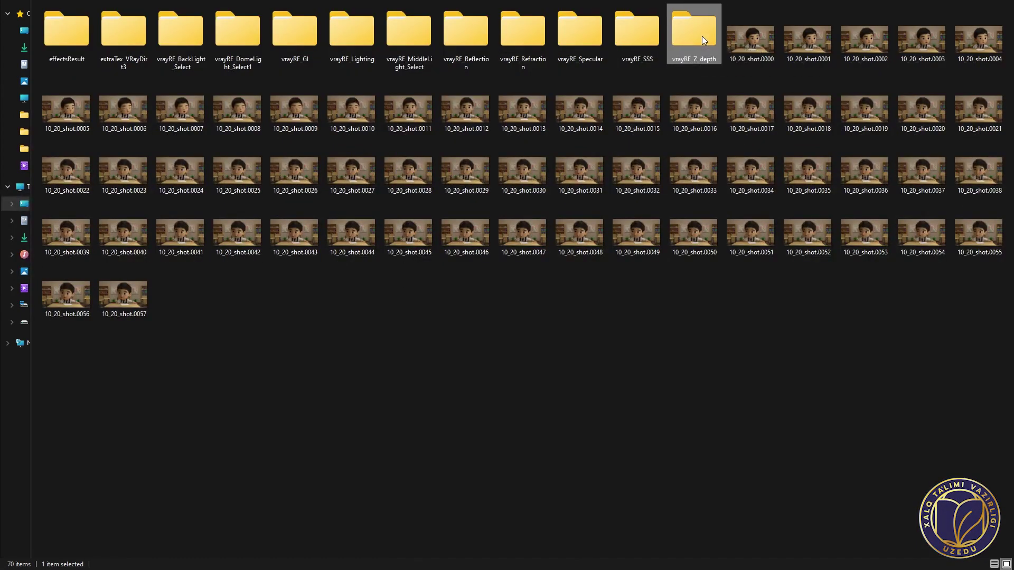
left_click(422, 46)
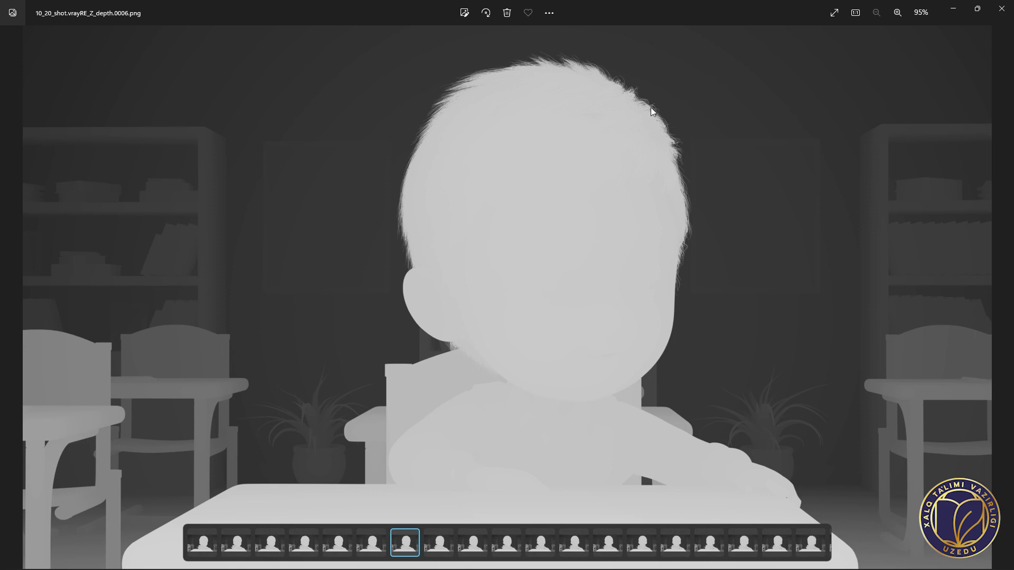
Close the depth map preview and go up to the folder holding all passes.
left_click(1006, 10)
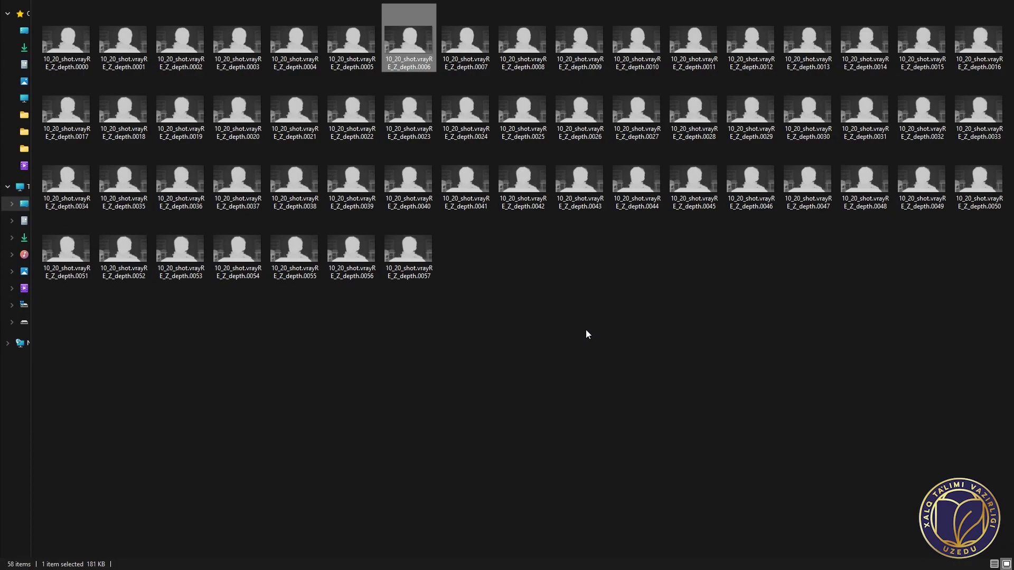
key("alt+Up")
Read the 10_20_shot.####.png beauty sequence, frames 0–57, into Nuke as Read1.
key("alt+Tab")
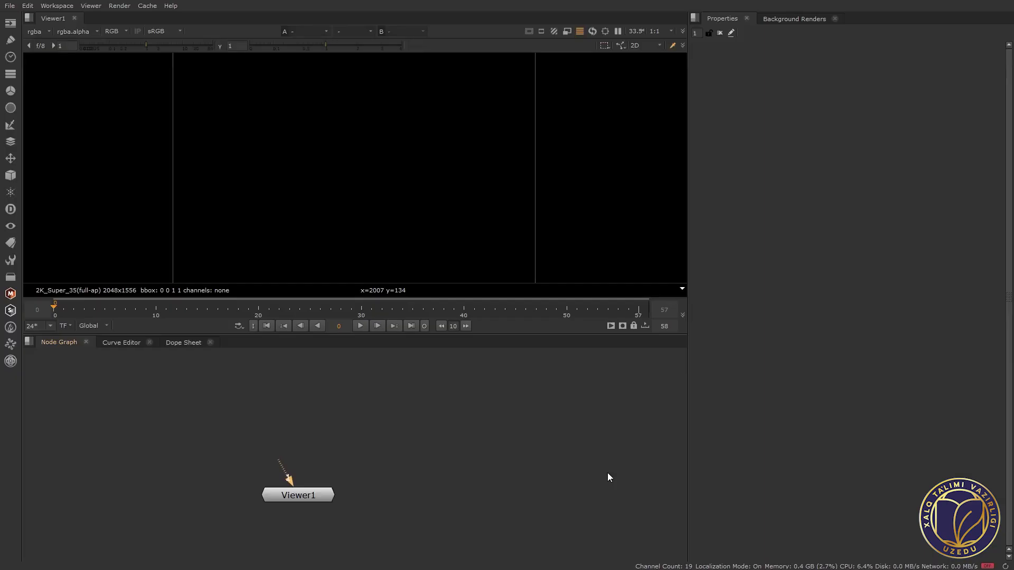
key("r")
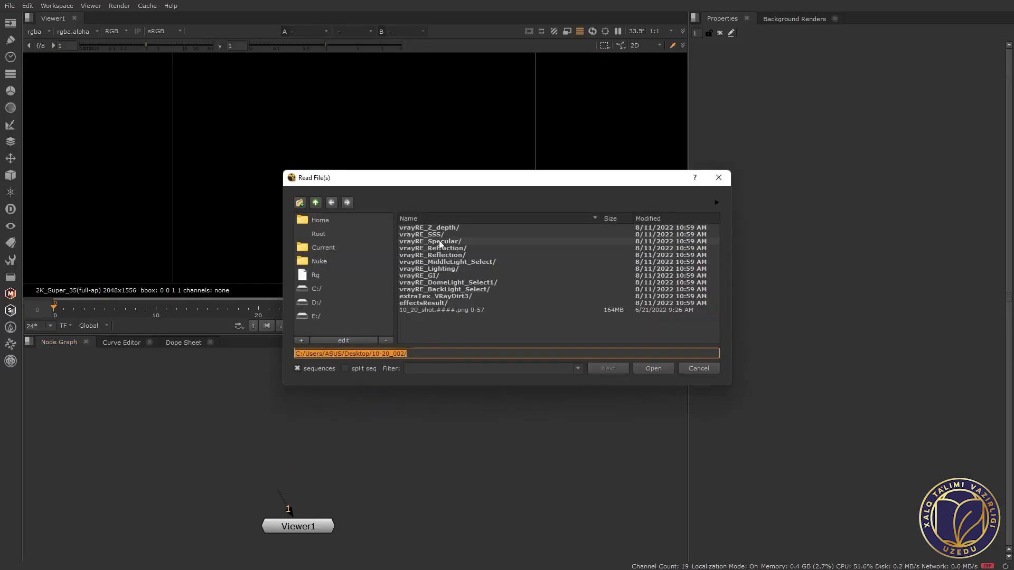
left_click(438, 310)
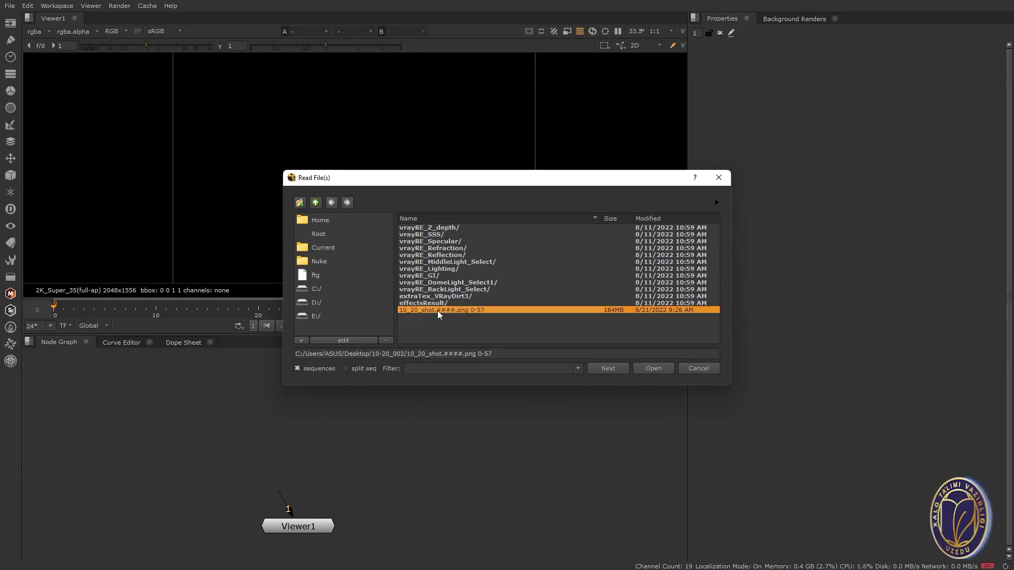
left_click(649, 369)
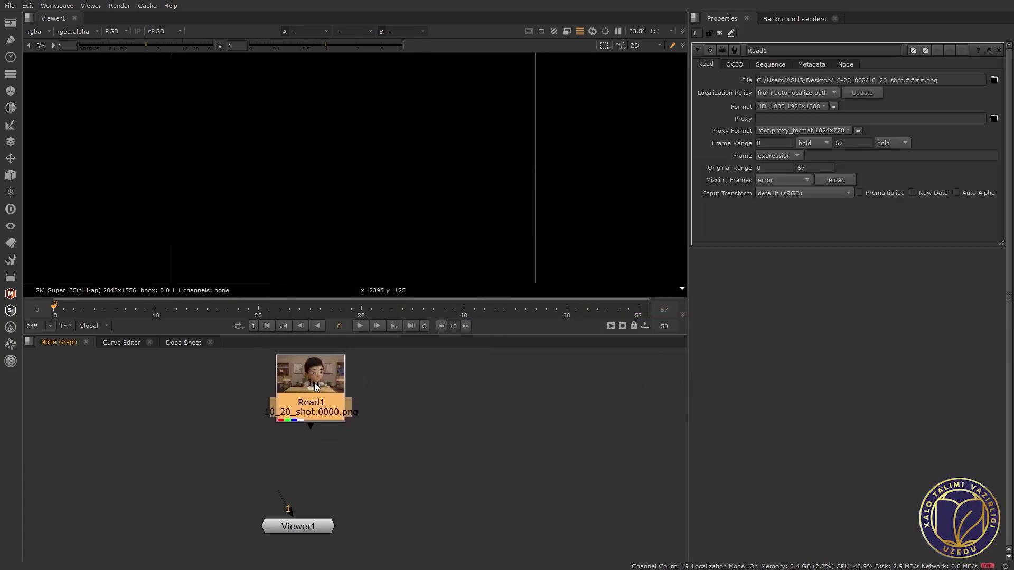
Place Read1 in the Node Graph and connect it to Viewer1.
left_click(313, 385)
key("1")
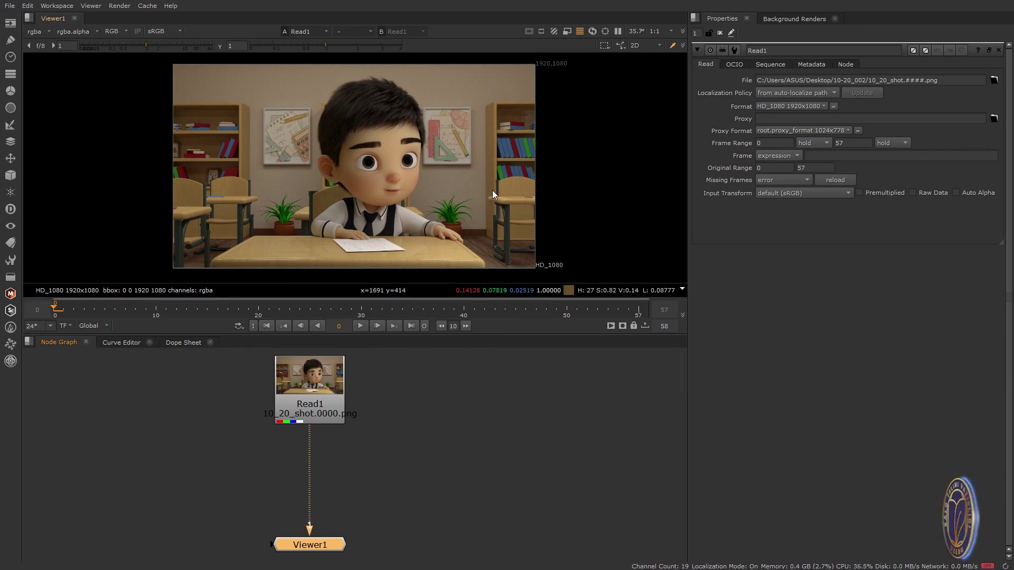
Set the project's full size format to HD_1080 1920x1080 in Project Settings.
key("s")
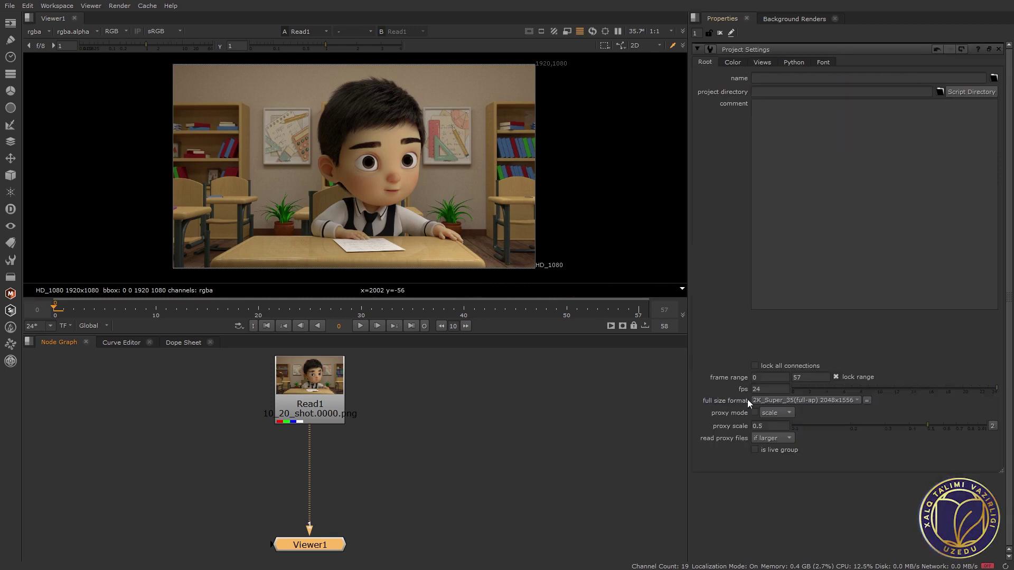
left_click(775, 401)
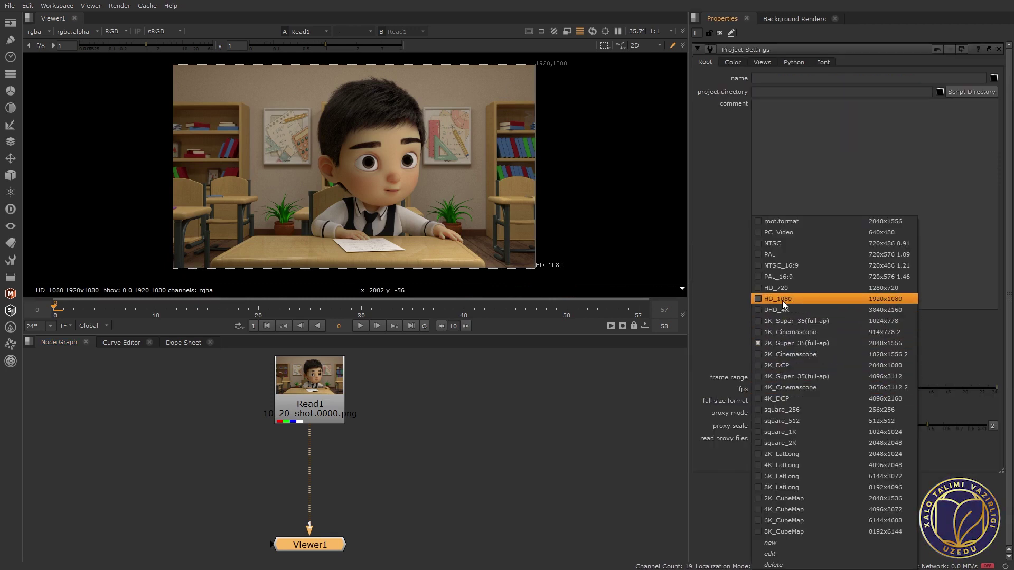
left_click(797, 300)
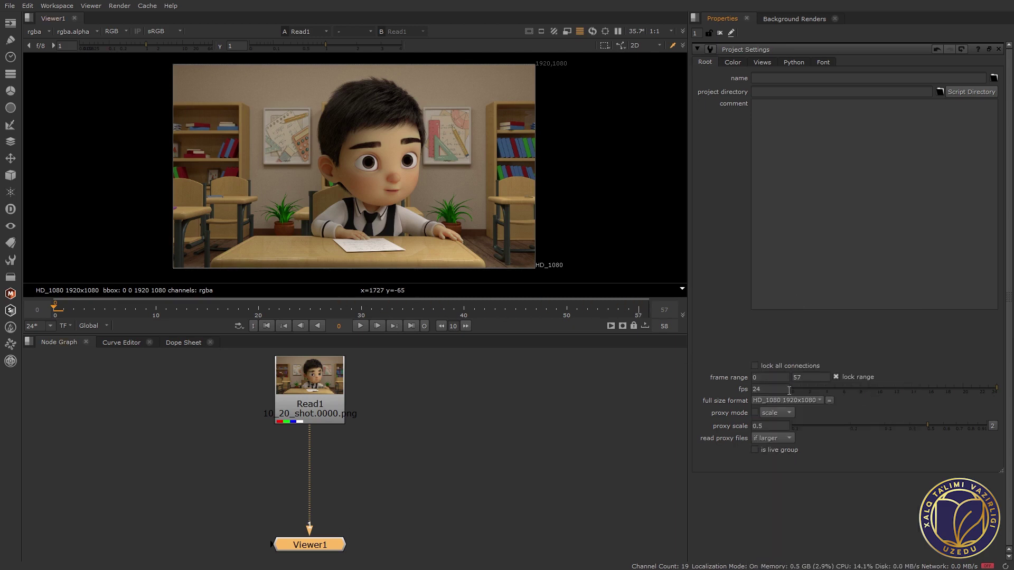
Play the beauty sequence through, stop it, and move Viewer1 lower in the graph.
left_click(528, 399)
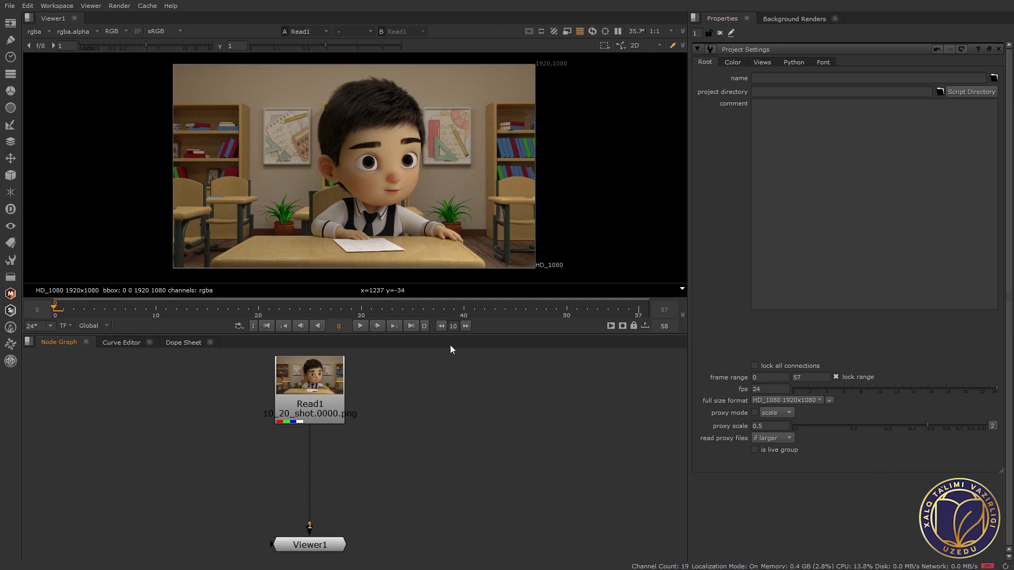
left_click(361, 326)
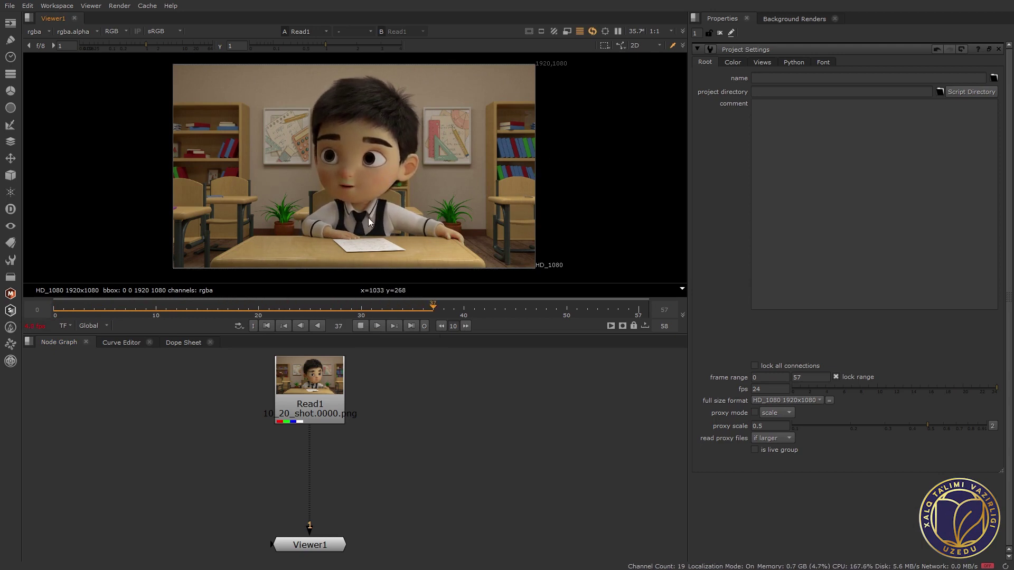
left_click(359, 325)
scroll(346, 457, "down", 2)
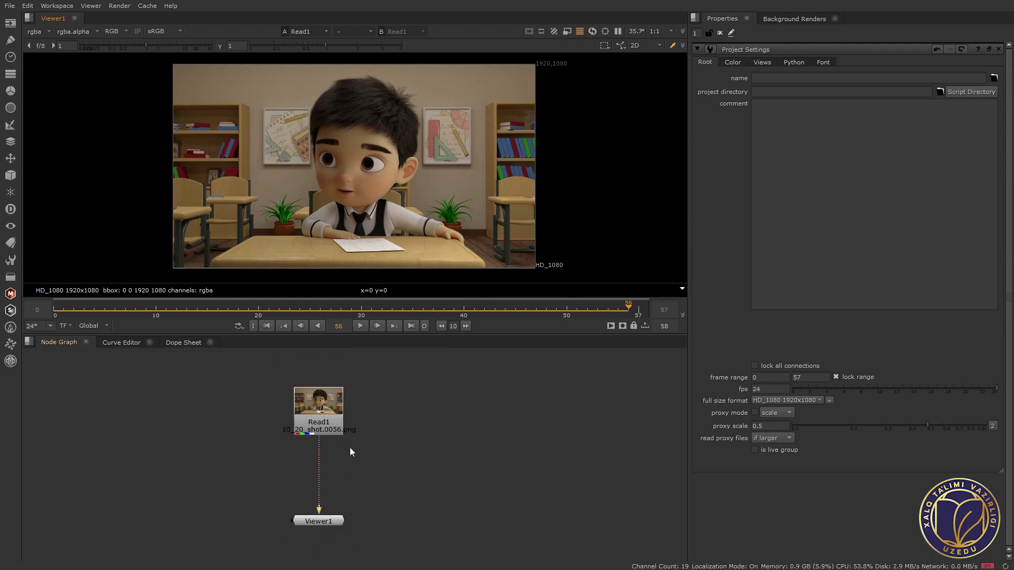
scroll(412, 452, "down", 1)
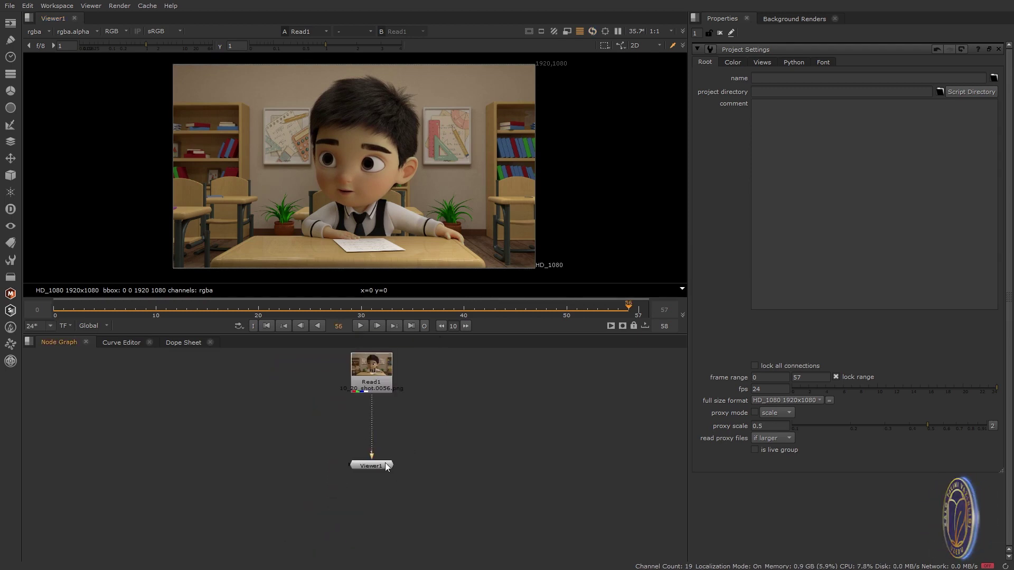
left_click_drag(383, 467, 380, 552)
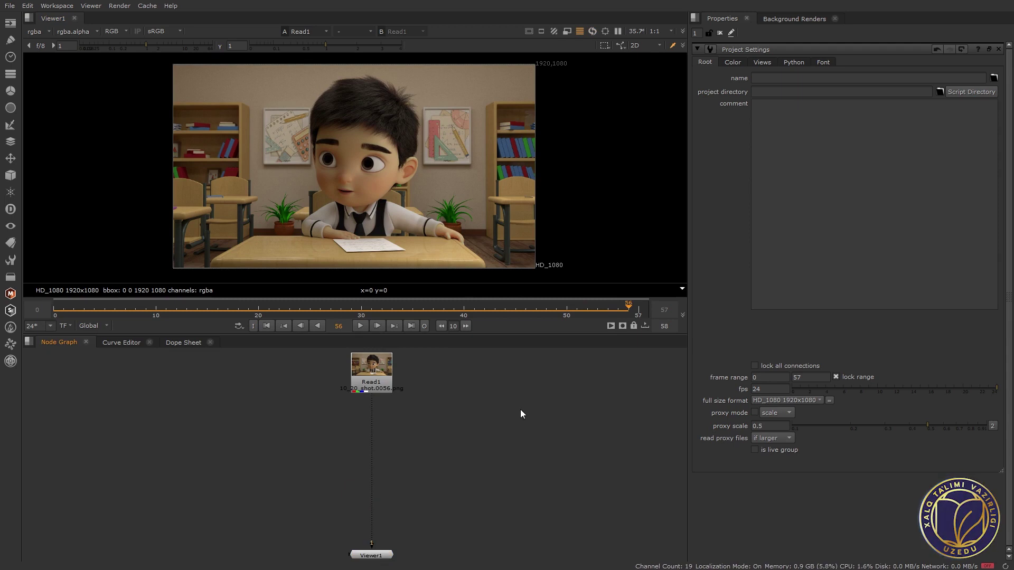
Open the Read File(s) browser from the Node Graph with R.
key("r")
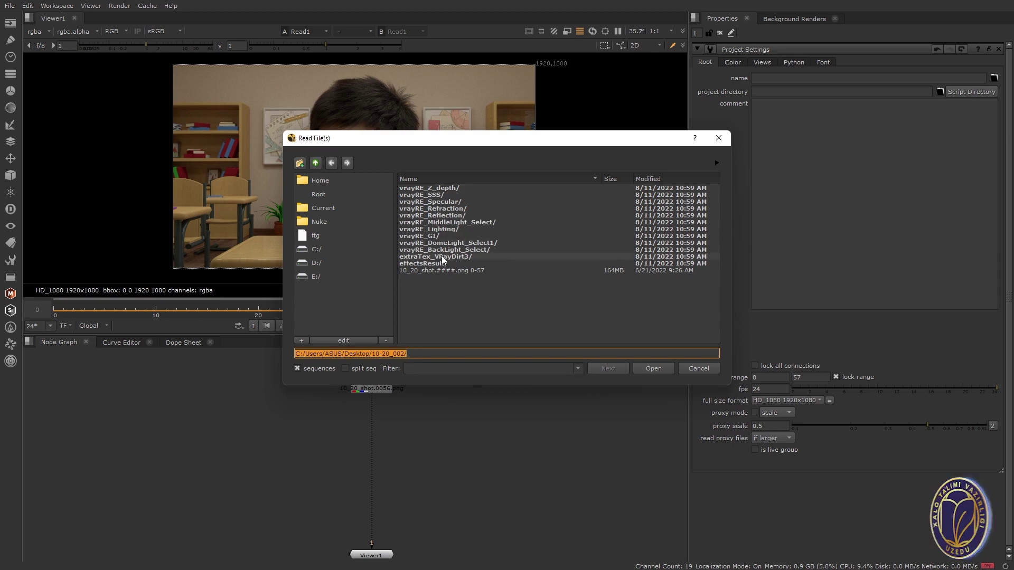
Read the extraTex_VRayDirt3 sequence in as Read2 and view it at frame 11.
double_click(455, 257)
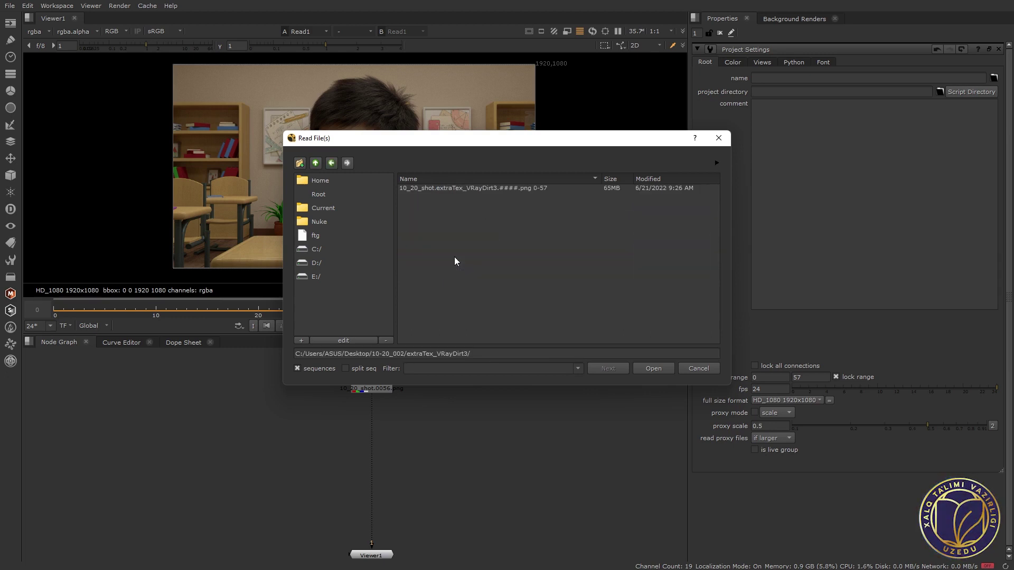
left_click(478, 189)
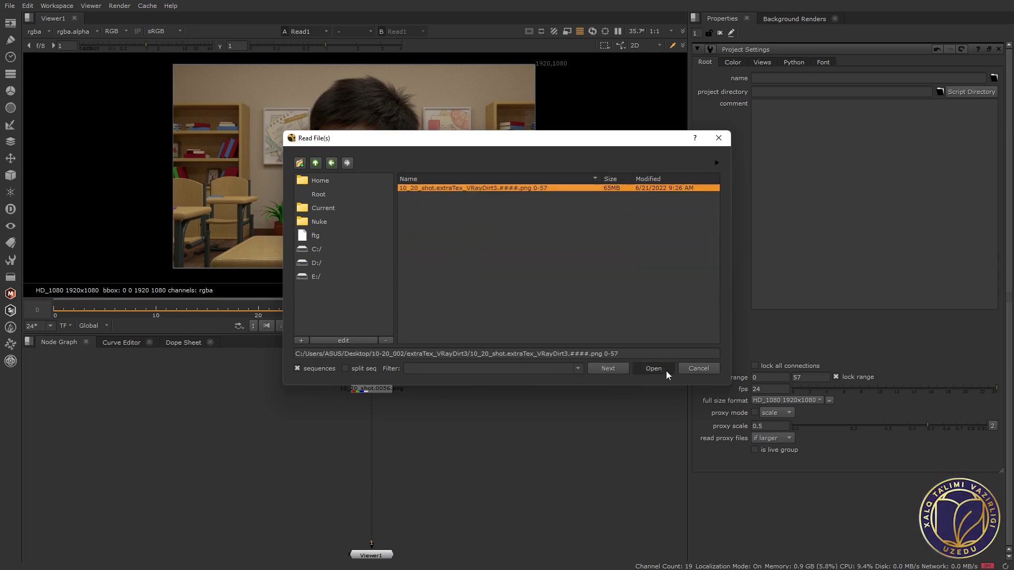
left_click(666, 372)
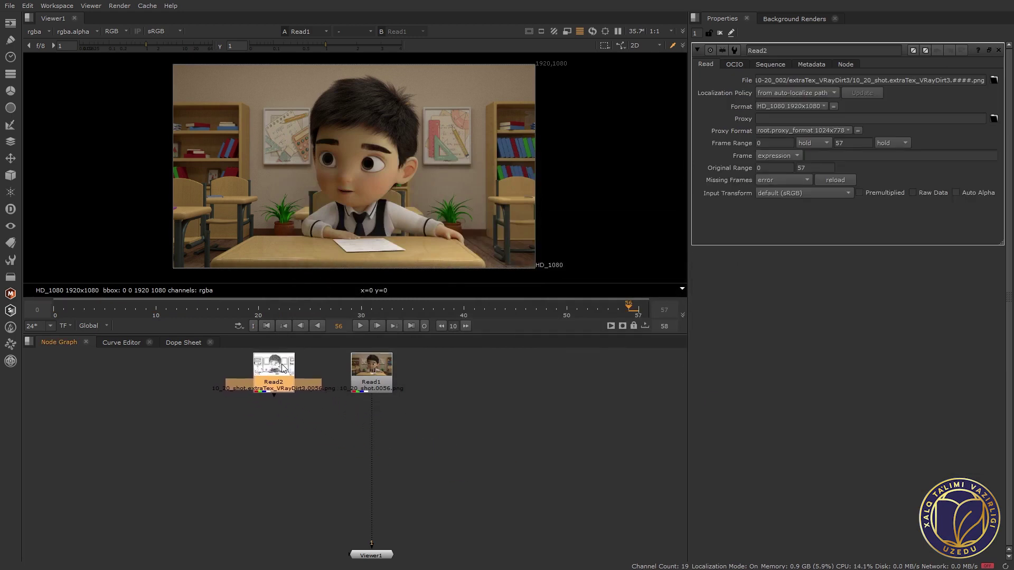
left_click(285, 367)
key("1")
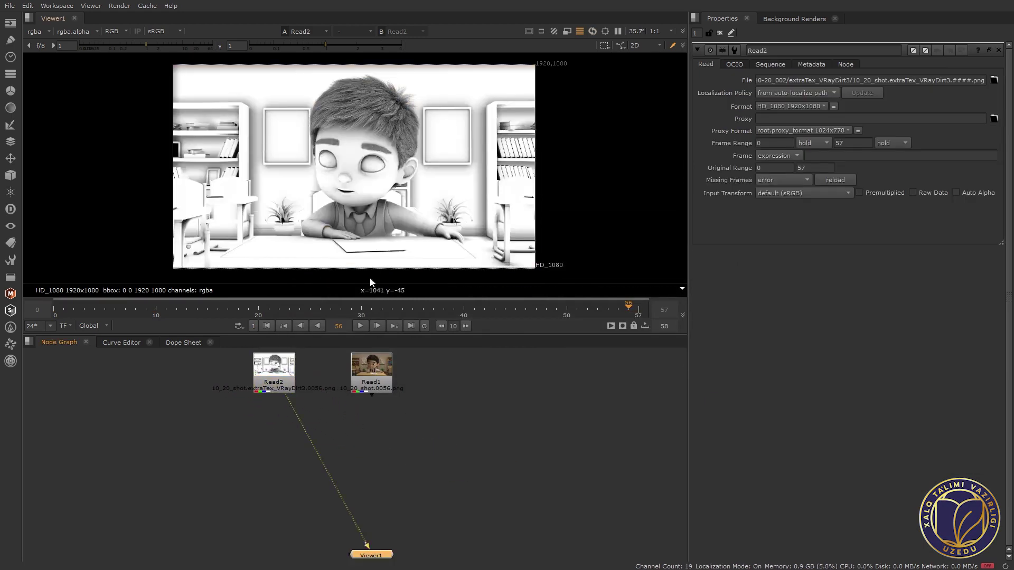
left_click(359, 327)
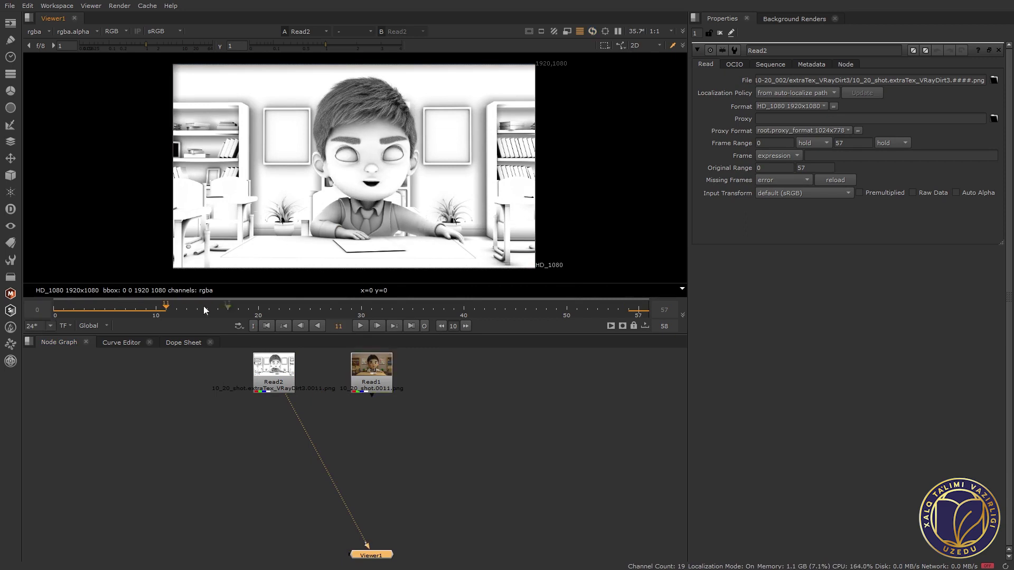
Play the beauty and dirt passes in turn in the viewer to compare them.
left_click(371, 367)
key("1")
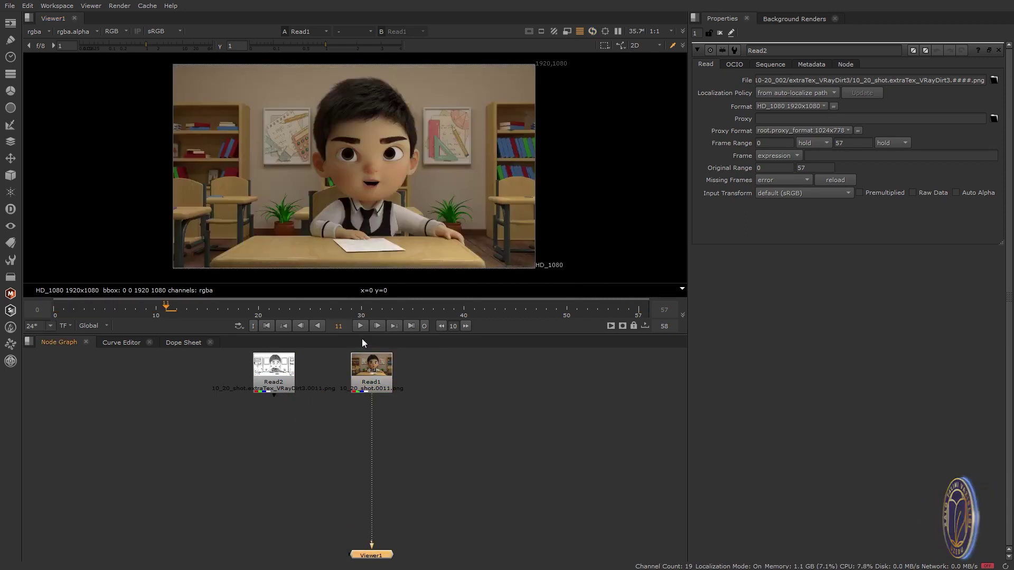
left_click(359, 326)
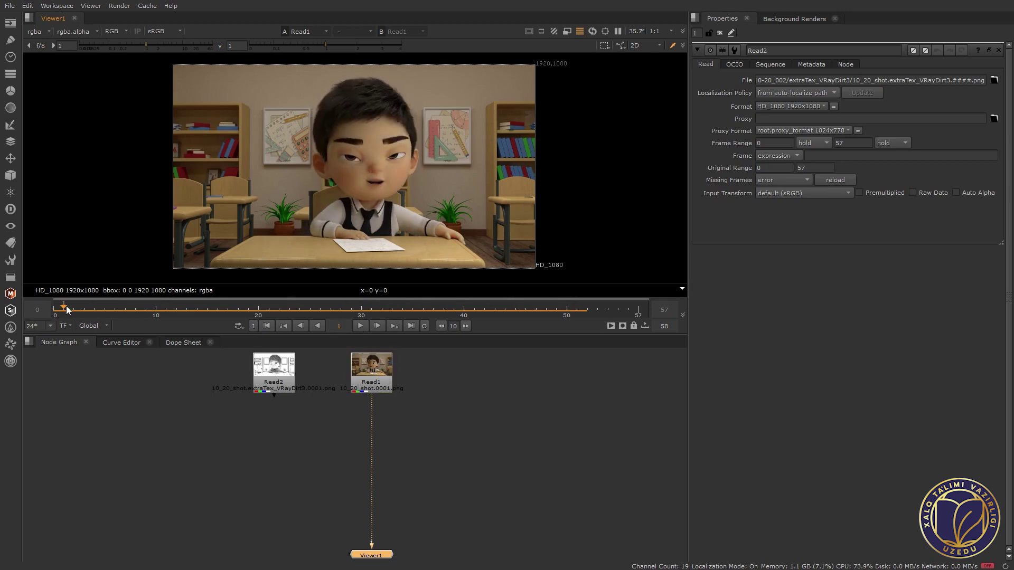
left_click(290, 370)
key("1")
left_click(360, 326)
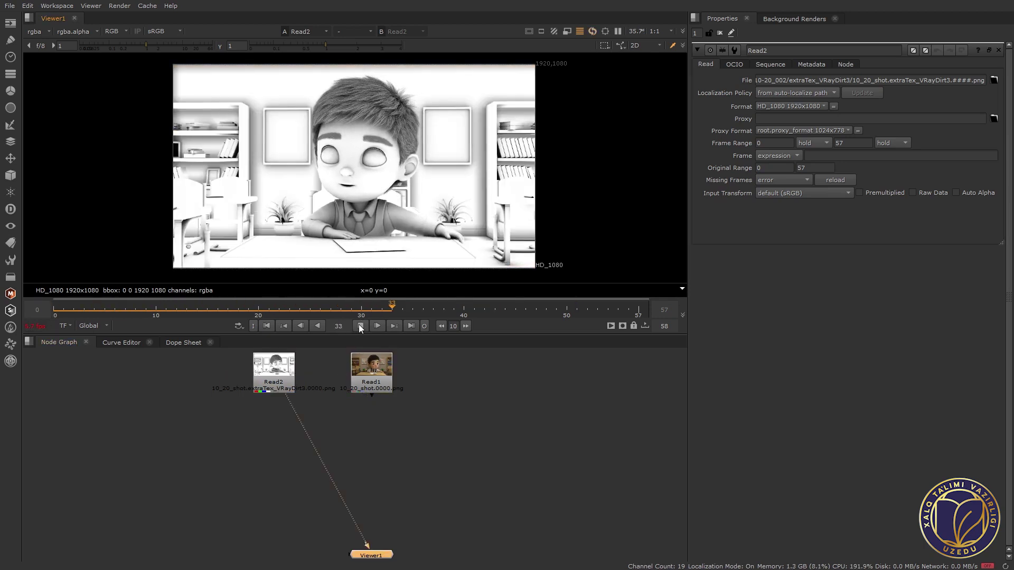
left_click(359, 326)
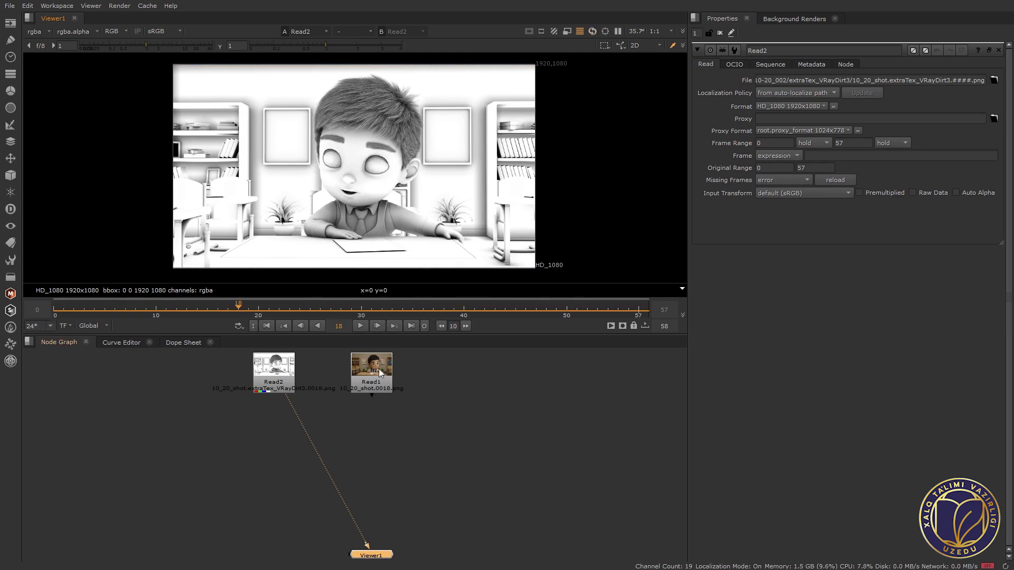
Reposition Read2 and Read1 side by side in the Node Graph.
left_click(379, 369)
mouse_move(275, 368)
left_mouse_down()
mouse_move(252, 368)
mouse_move(264, 368)
left_mouse_up()
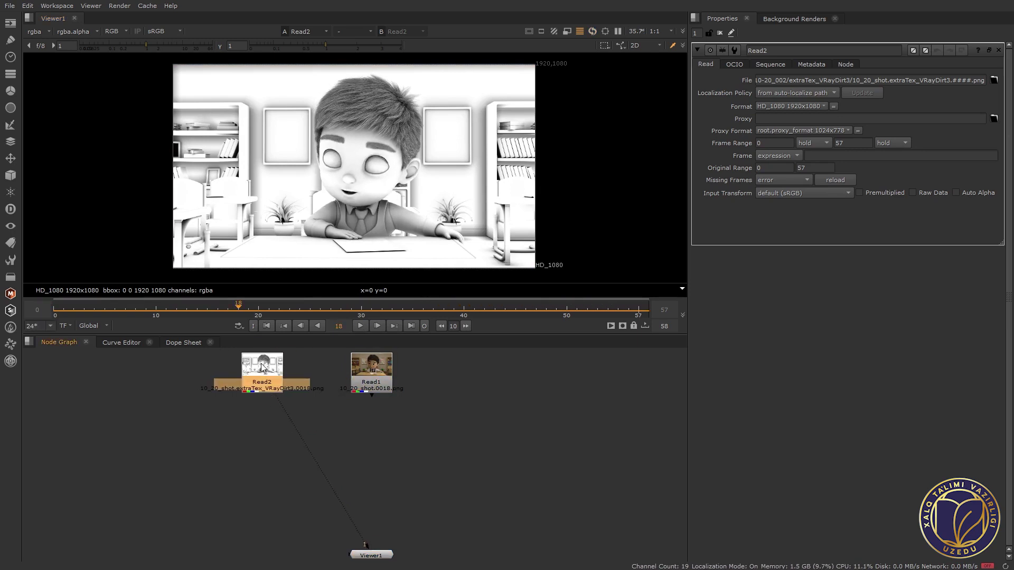
left_click_drag(379, 373, 380, 373)
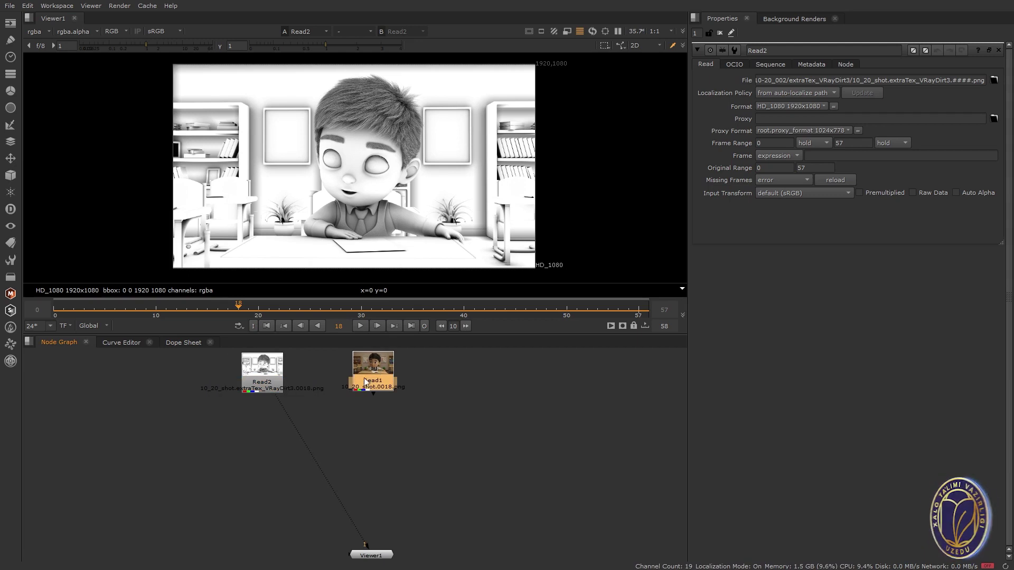
left_click(261, 371)
left_click_drag(260, 371, 267, 372)
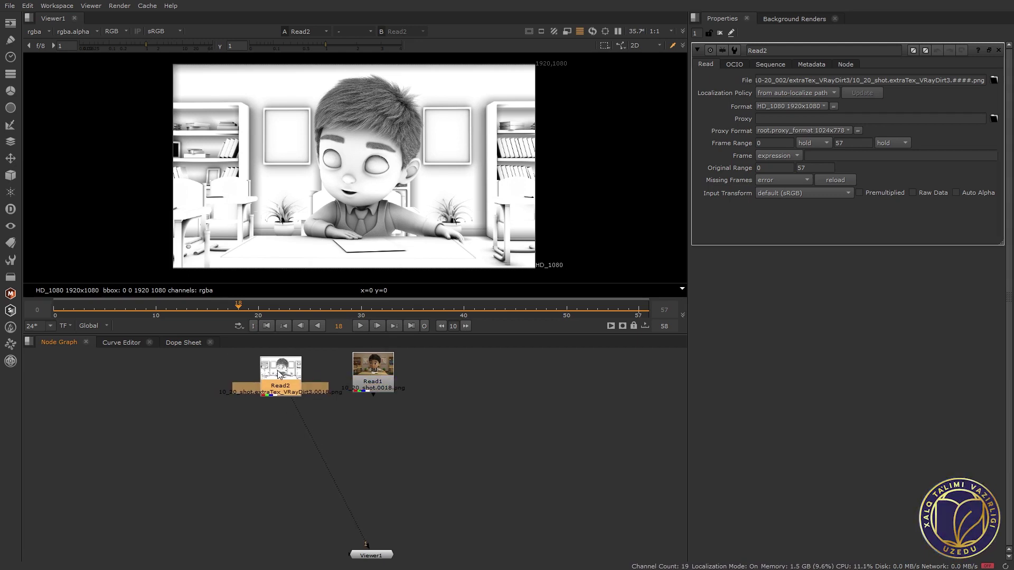
View the beauty, move Read2 down-left, and insert Merge1 into the Read1–Viewer1 pipe.
left_click(373, 370)
key("1")
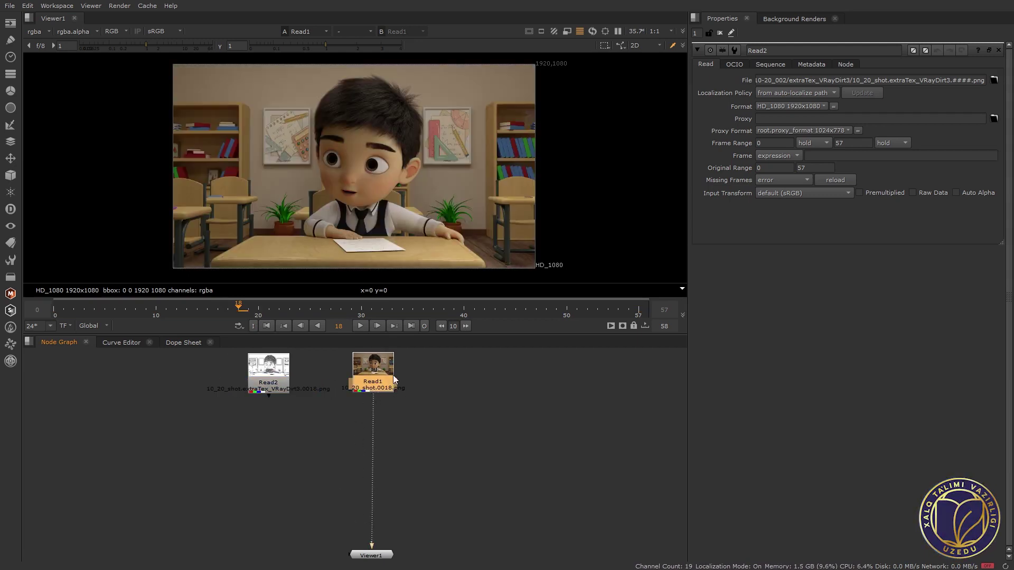
left_click_drag(282, 362, 273, 405)
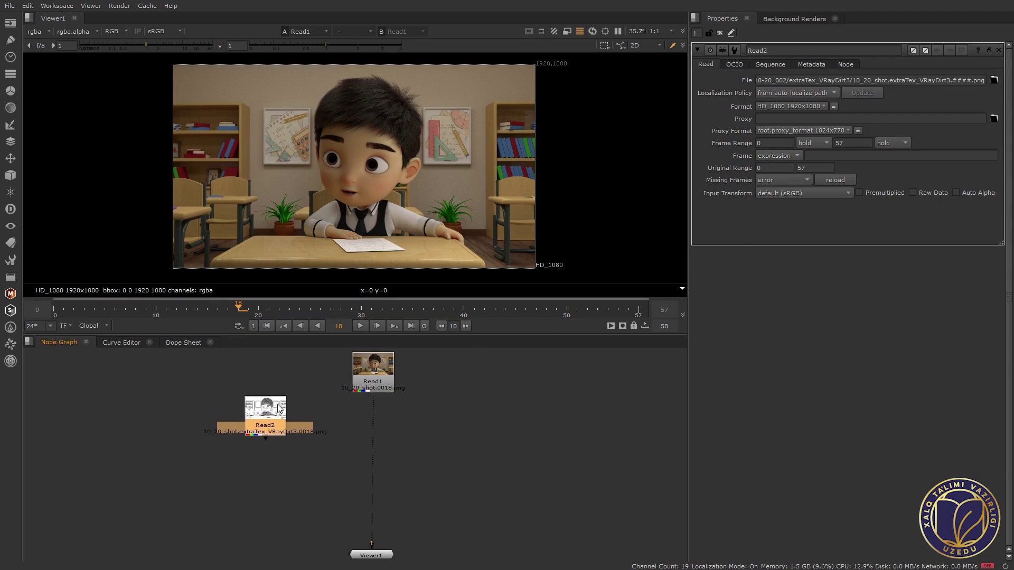
left_click(394, 438)
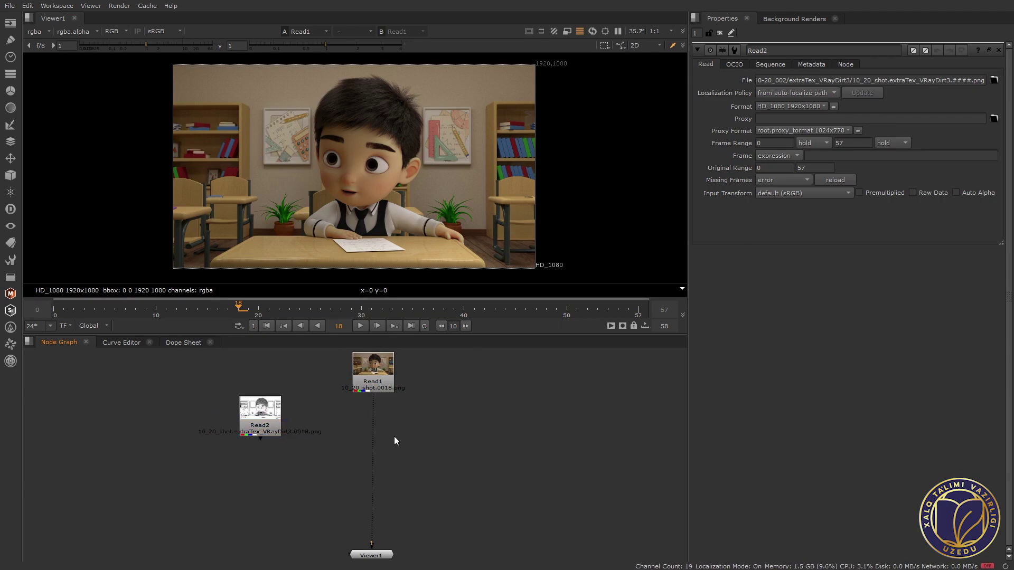
key("m")
mouse_move(394, 436)
left_mouse_down()
mouse_move(261, 417)
mouse_move(276, 423)
left_mouse_up()
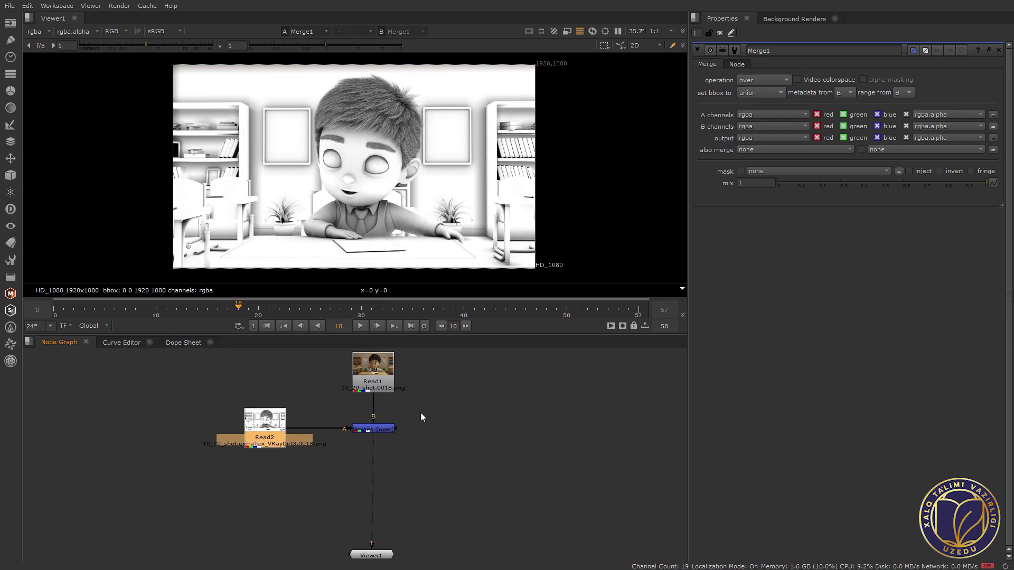
Move Read2 and Merge1 up, and set Merge1's operation to multiply.
left_click_drag(417, 455, 179, 385)
mouse_move(326, 438)
left_mouse_down()
mouse_move(324, 419)
mouse_move(361, 415)
left_mouse_up()
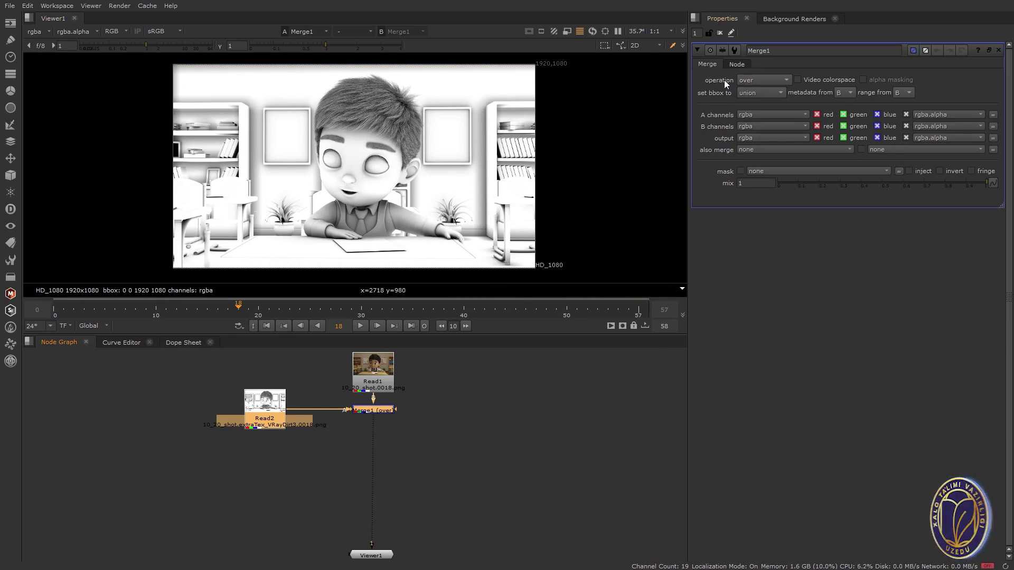
left_click(757, 81)
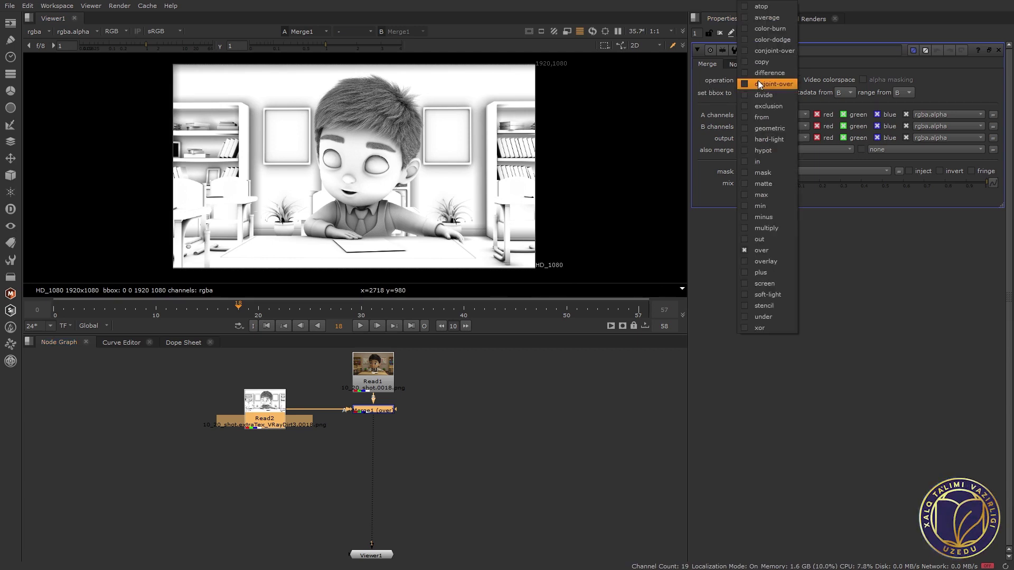
left_click(769, 228)
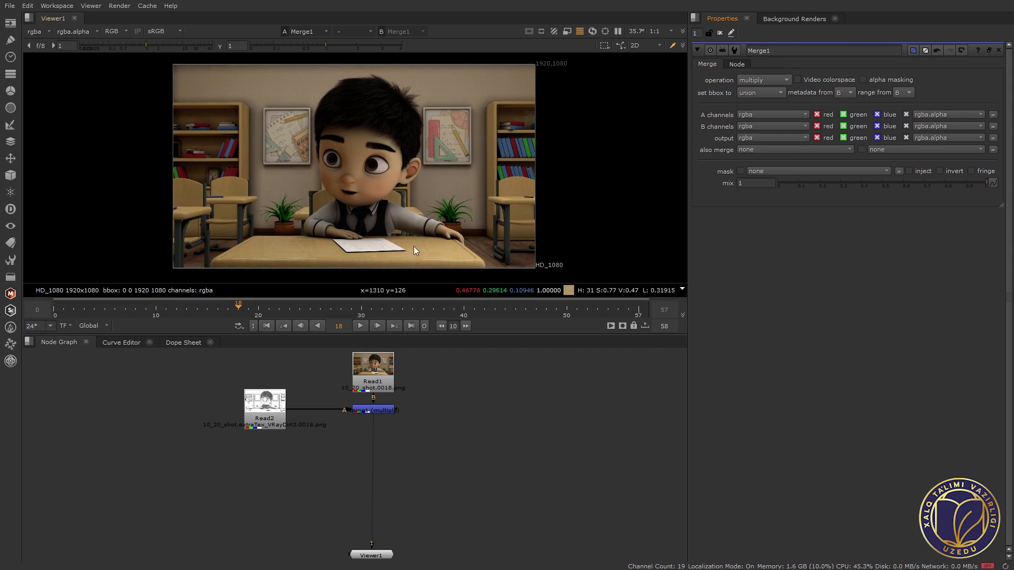
scroll(376, 116, "up", 1)
scroll(385, 160, "up", 2)
scroll(381, 193, "up", 1)
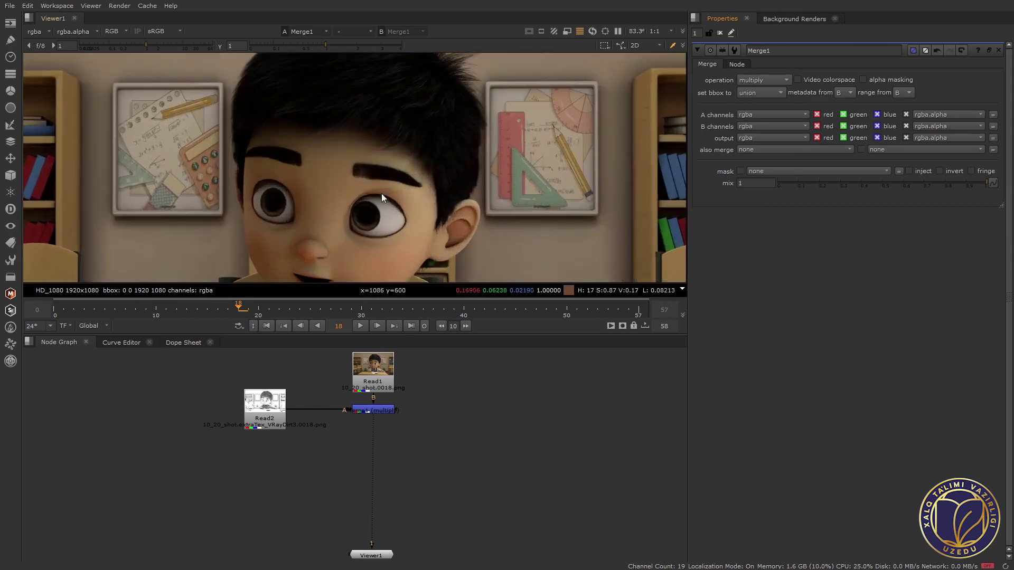
scroll(361, 204, "up", 1)
scroll(394, 217, "down", 2)
scroll(373, 201, "up", 3)
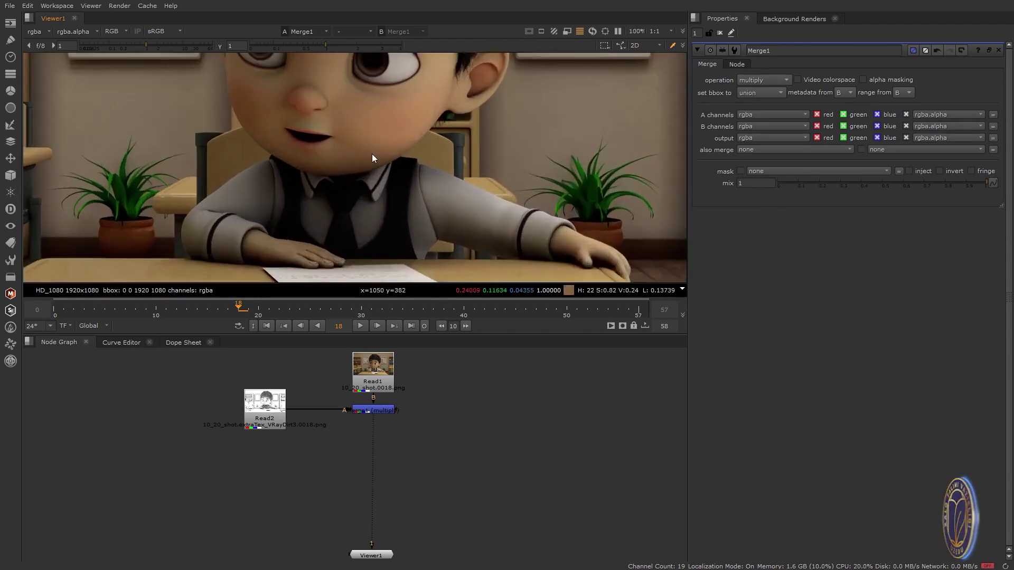
scroll(452, 144, "up", 1)
scroll(443, 169, "down", 1)
scroll(435, 169, "down", 1)
scroll(438, 154, "down", 1)
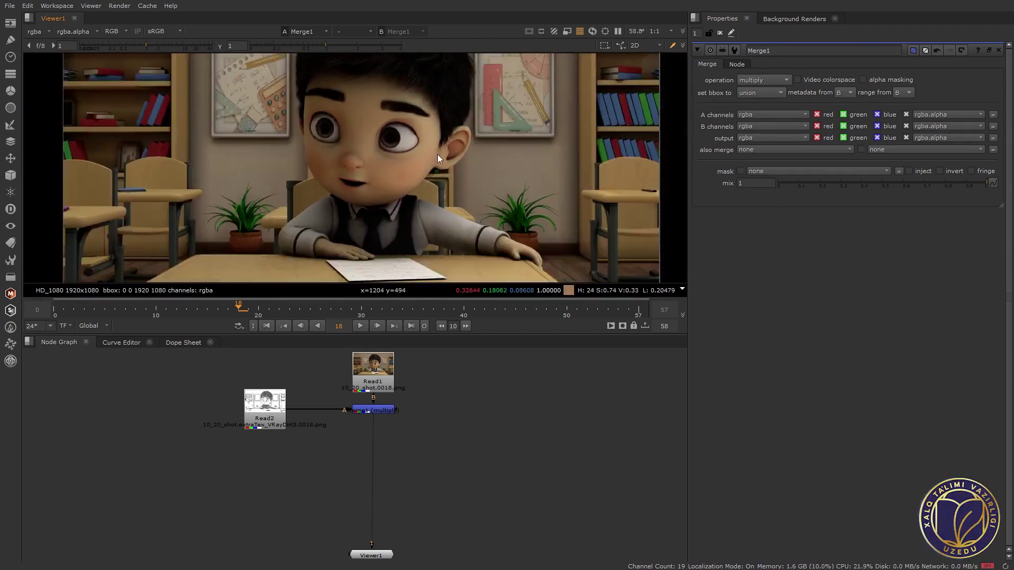
scroll(428, 132, "down", 1)
scroll(426, 128, "down", 1)
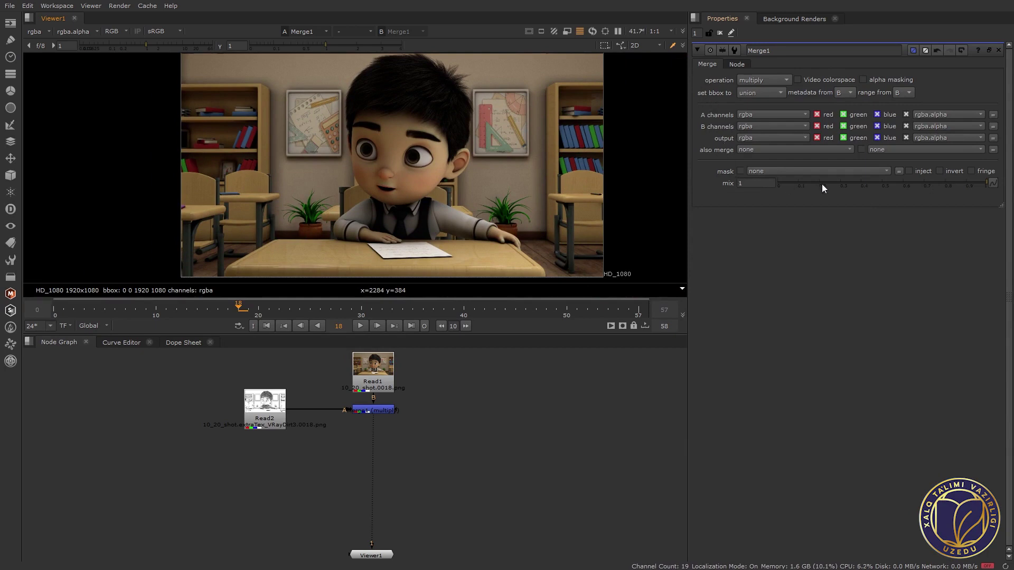
Lower Merge1's mix to 0.555, toggling the node on and off to compare.
left_click_drag(978, 182, 882, 180)
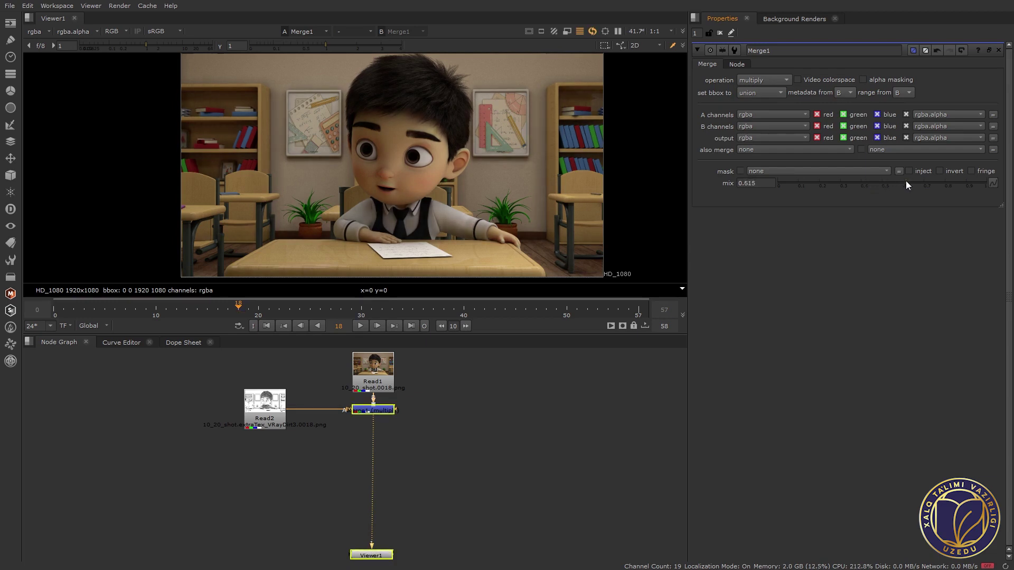
left_click(390, 411)
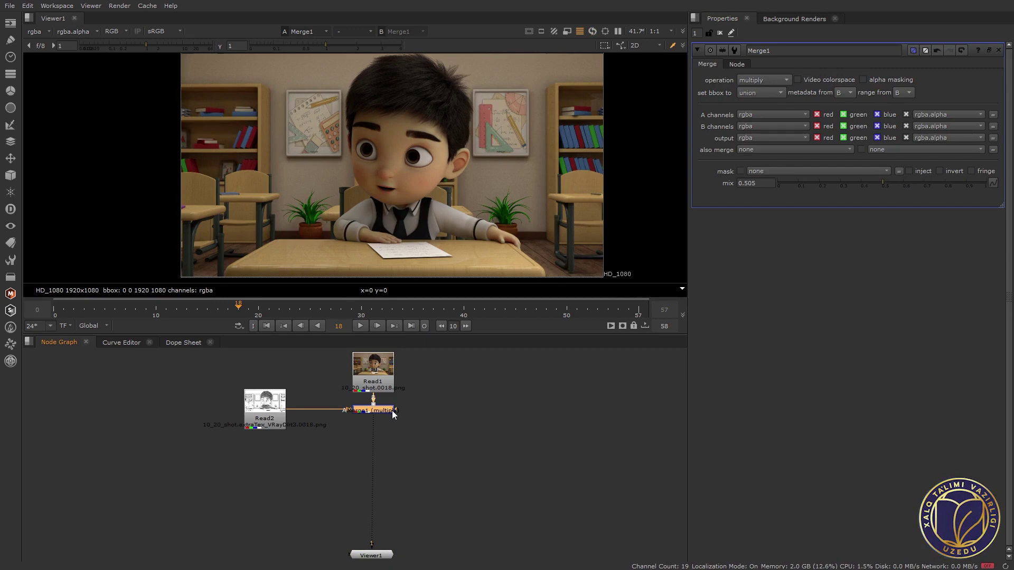
key("d")
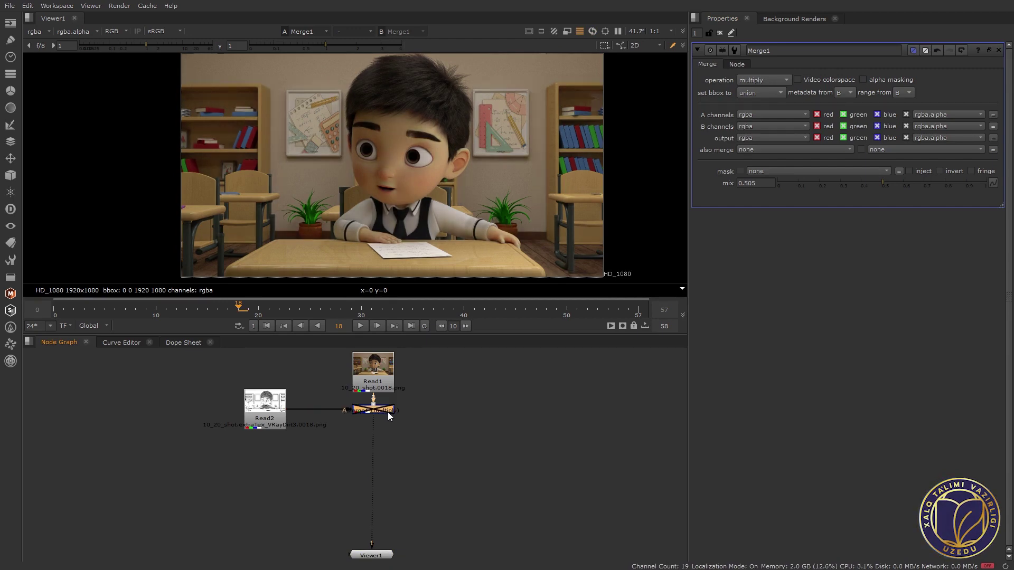
key("d")
key("d")
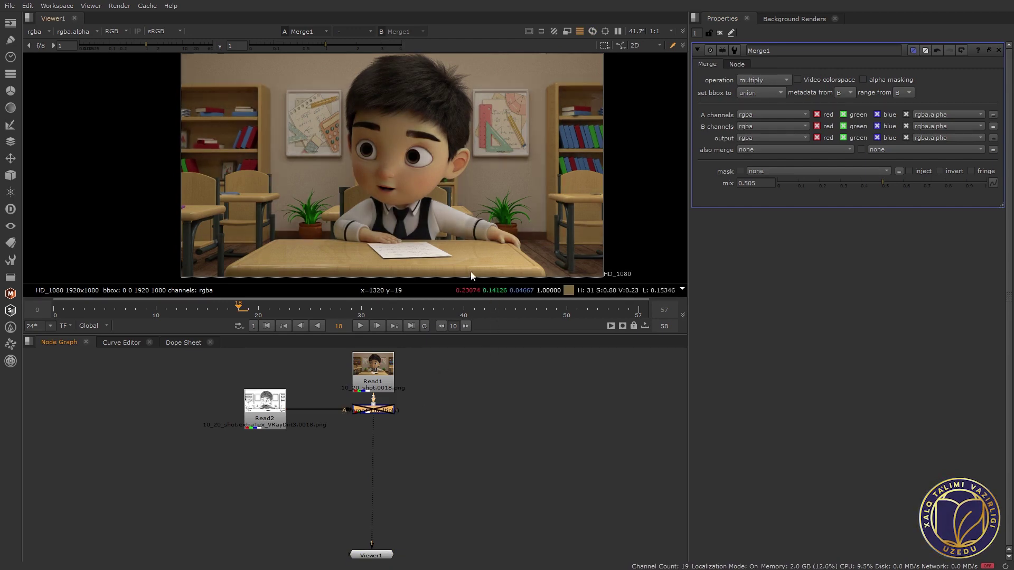
key("d")
key("d")
key("d")
key("d")
key("d")
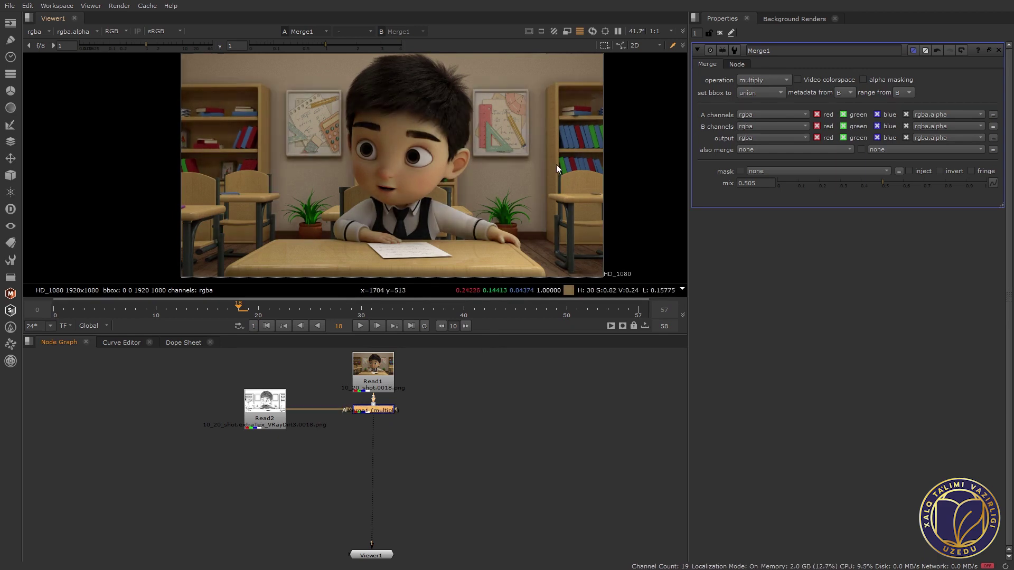
key("d")
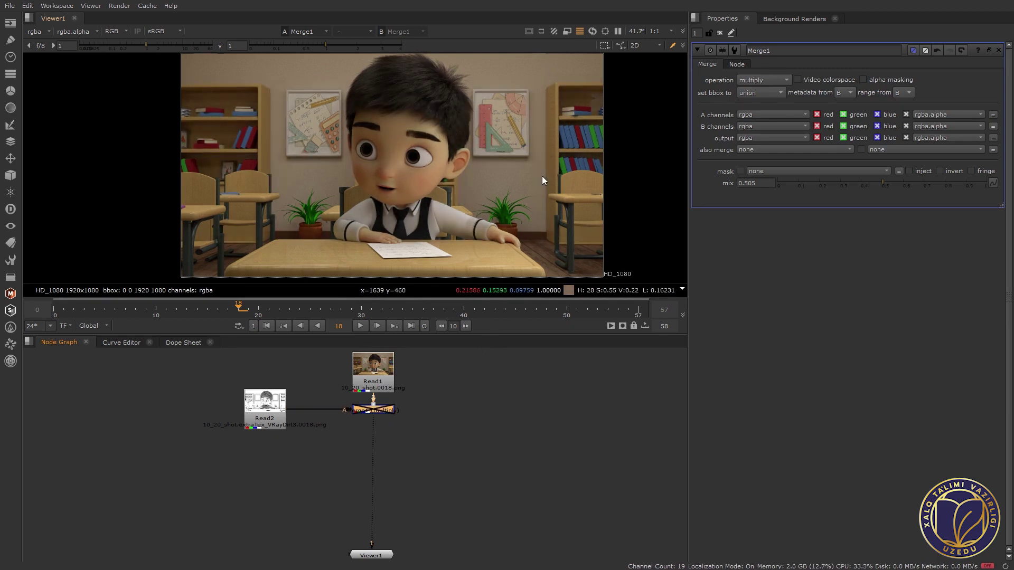
key("d")
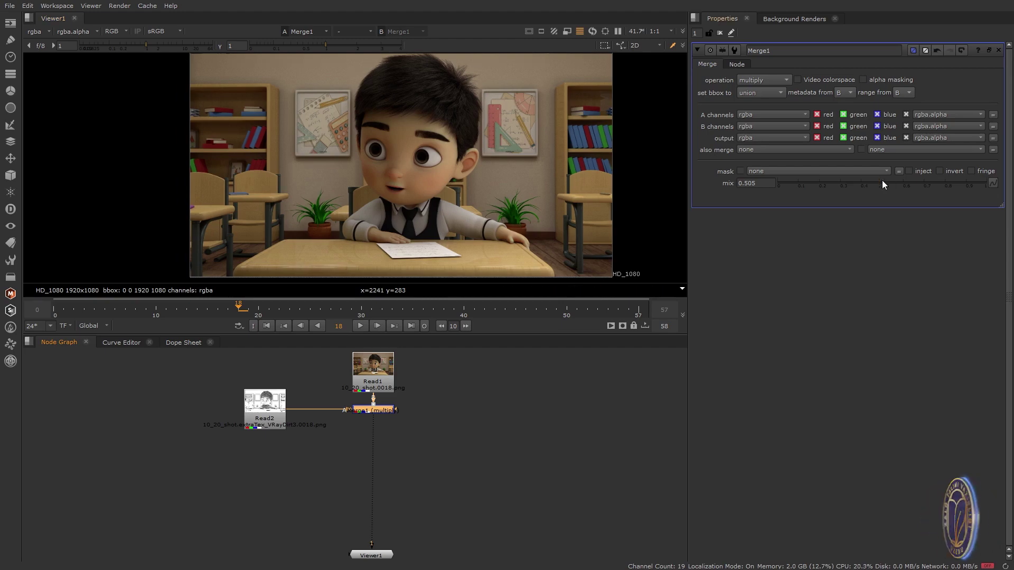
left_click(893, 183)
left_click(893, 183)
Deselect Merge1 and move Viewer1 lower in the Node Graph.
scroll(410, 172, "up", 3)
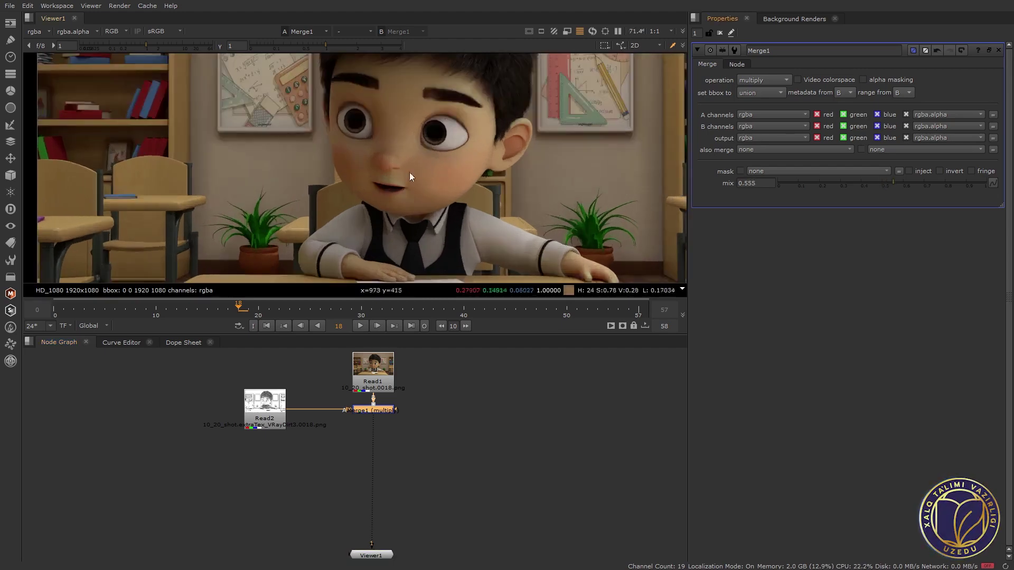
scroll(426, 157, "up", 2)
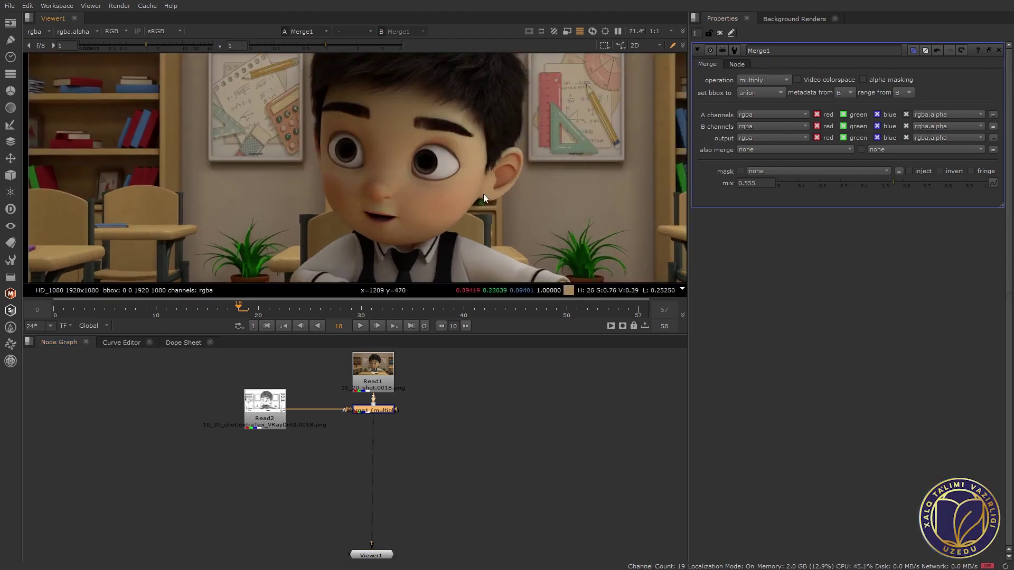
scroll(484, 195, "down", 2)
scroll(442, 193, "down", 1)
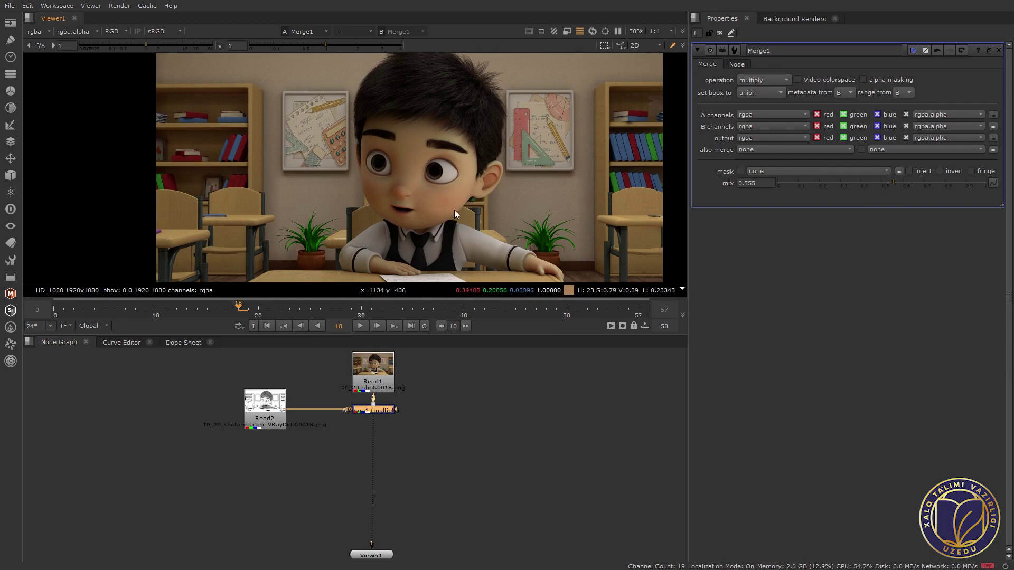
left_click(418, 423)
scroll(426, 490, "down", 2)
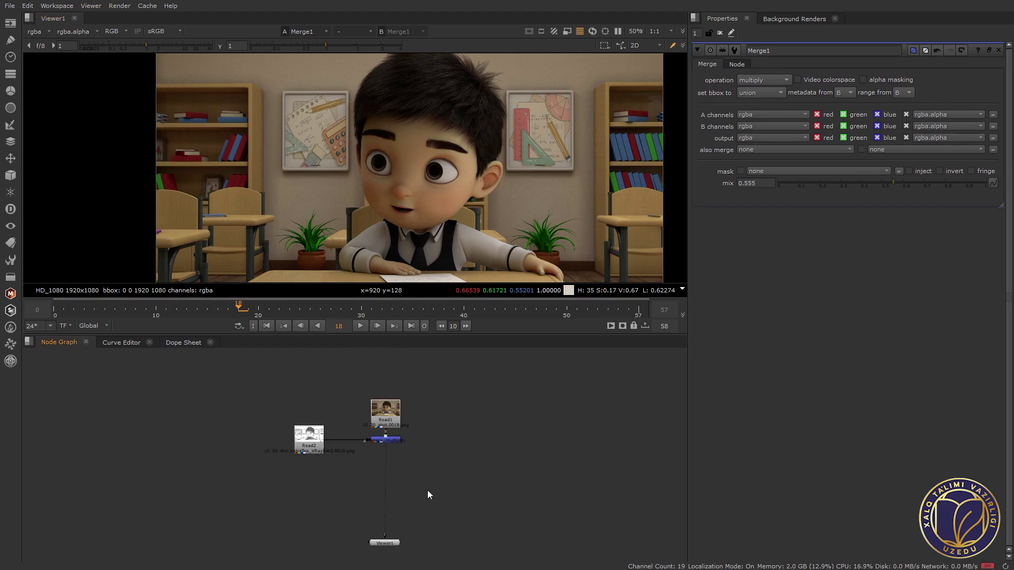
scroll(427, 458, "down", 1)
left_click_drag(397, 516, 398, 537)
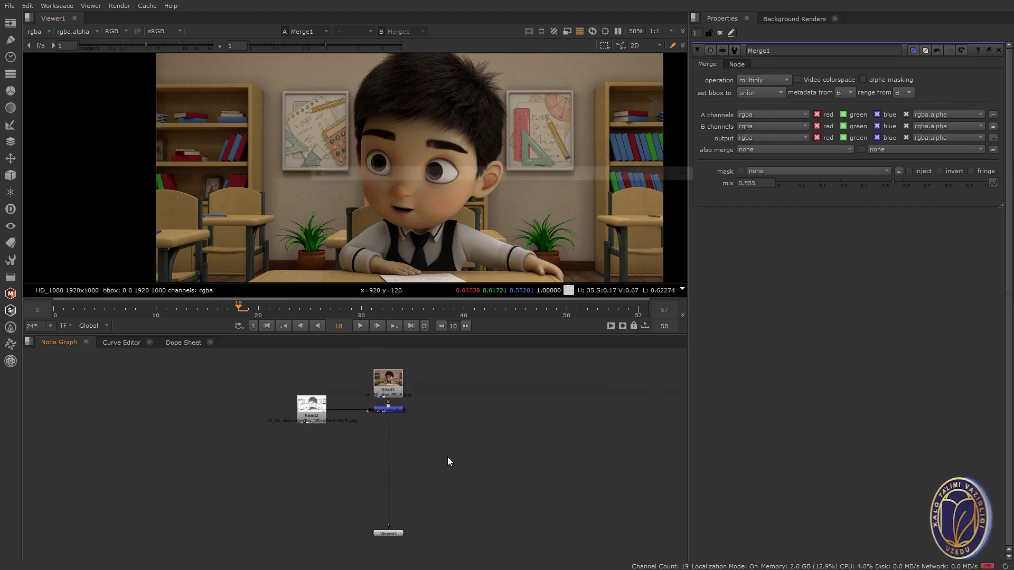
Load the vrayRE_Reflection png sequence as Read3 below the dirt read, then add Merge2.
key("r")
left_click(315, 182)
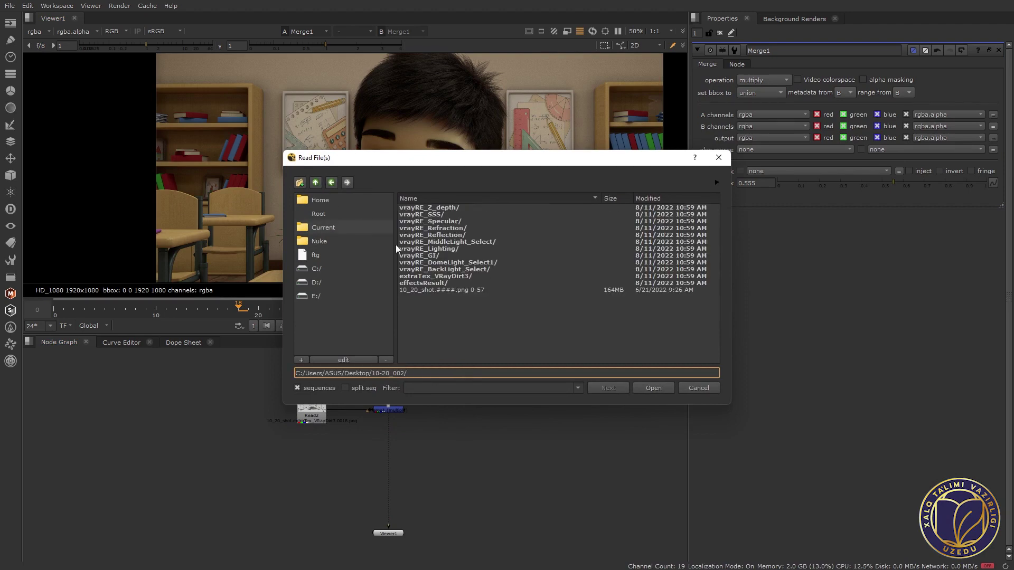
double_click(457, 236)
left_click(524, 208)
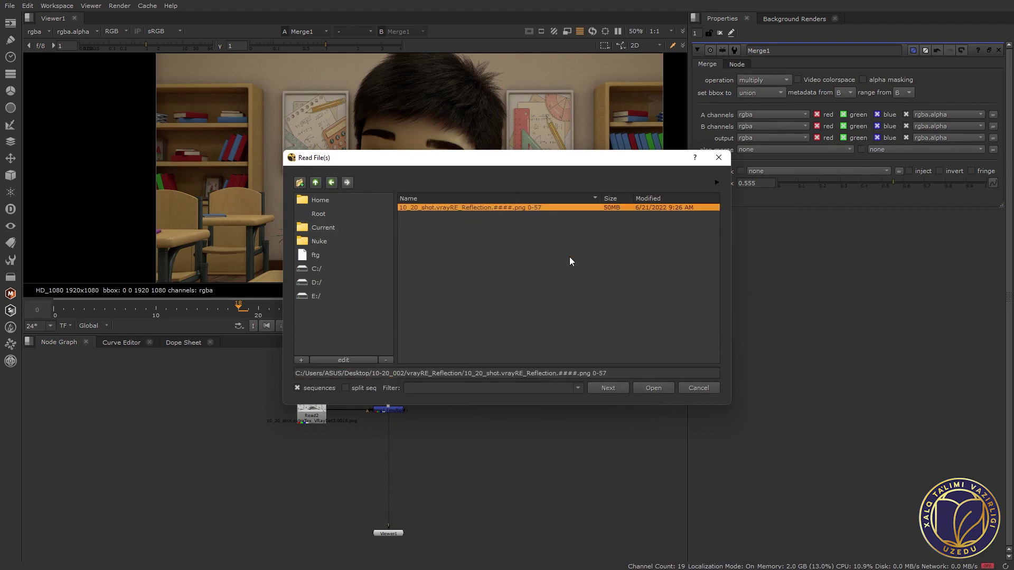
left_click(655, 389)
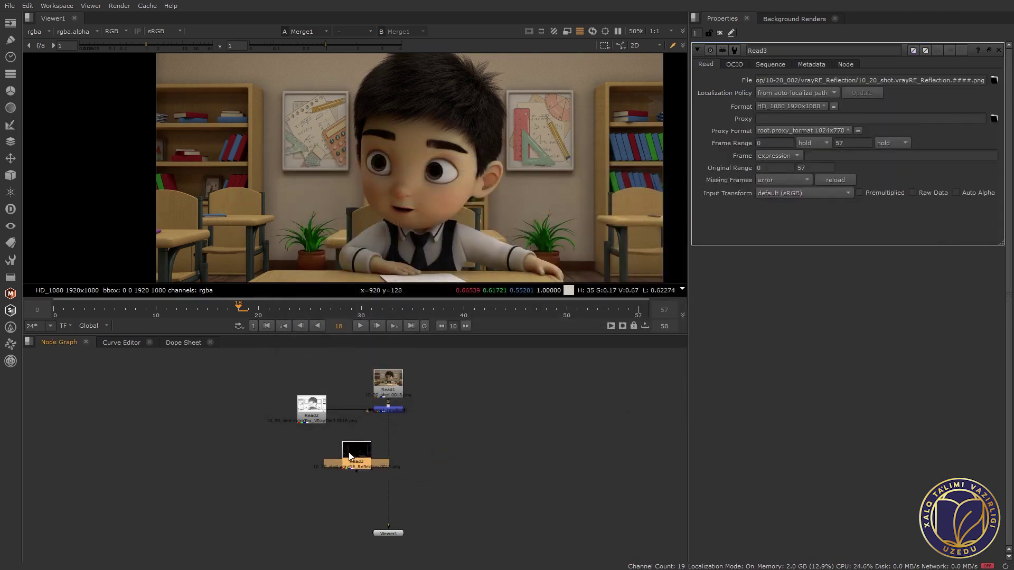
left_click(319, 447)
left_click(416, 456)
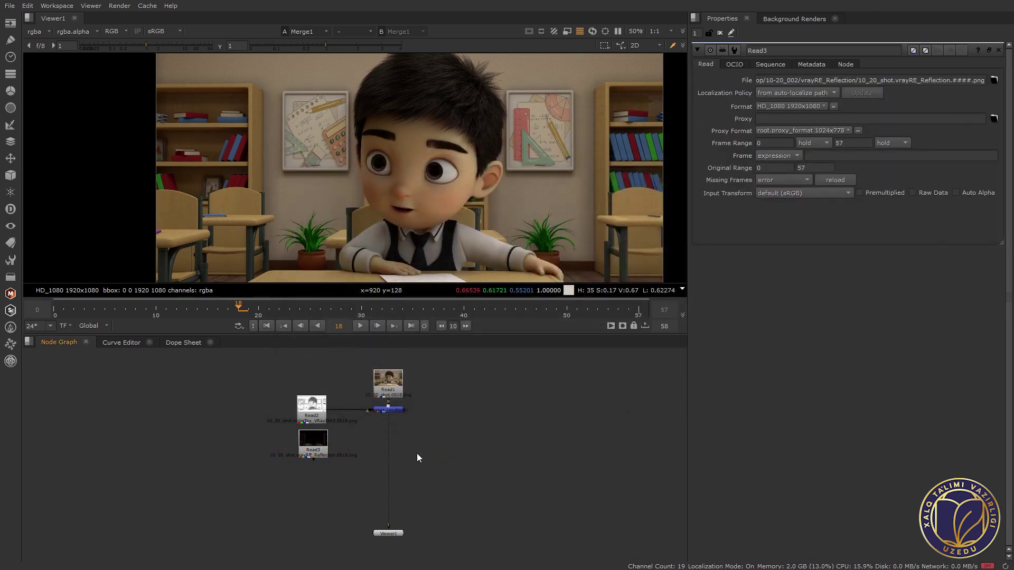
key("m")
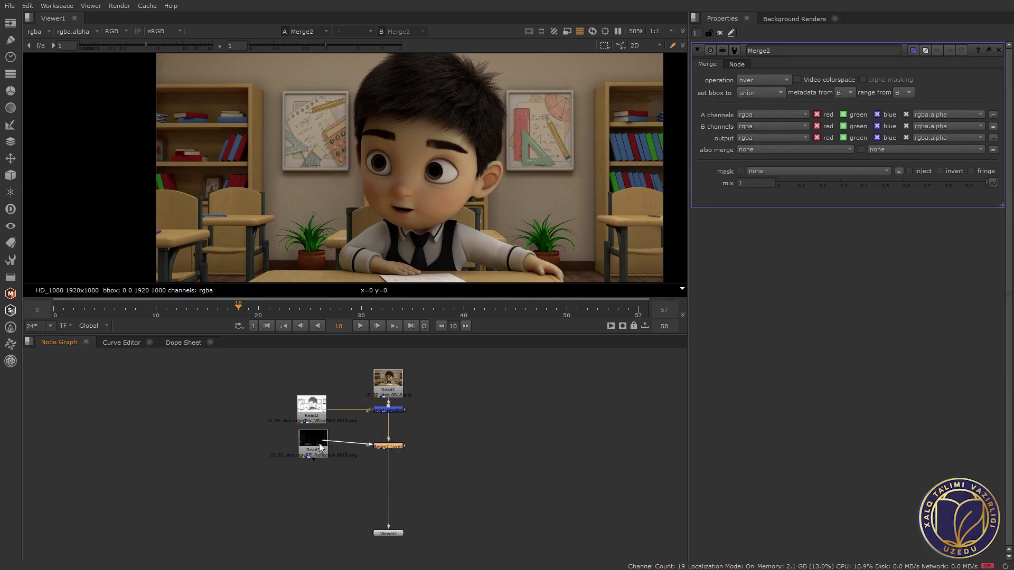
Insert Merge2 below Merge1 with the reflection read as its A input.
left_click(392, 444)
scroll(446, 196, "down", 3)
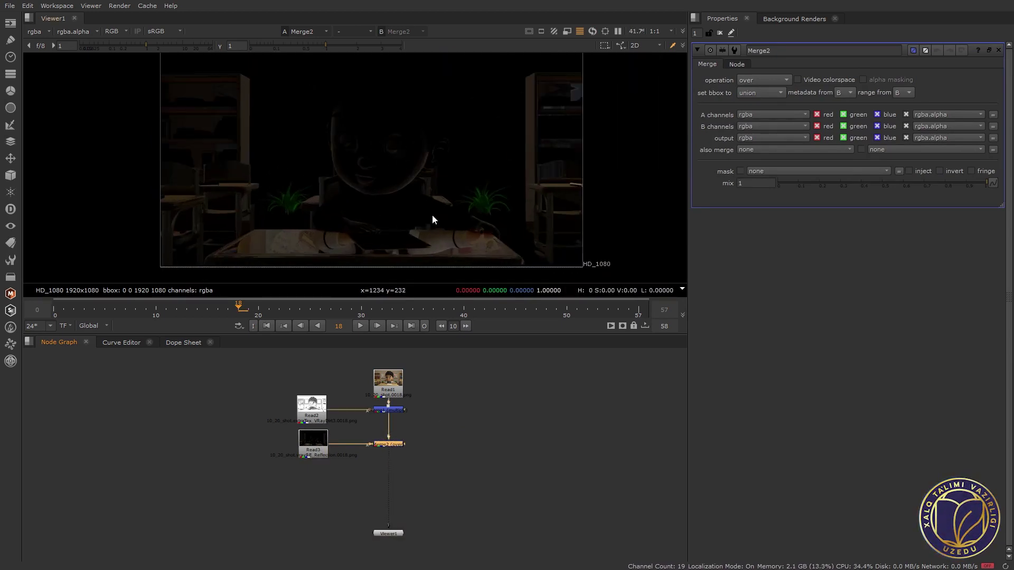
scroll(433, 201, "up", 2)
scroll(433, 200, "down", 2)
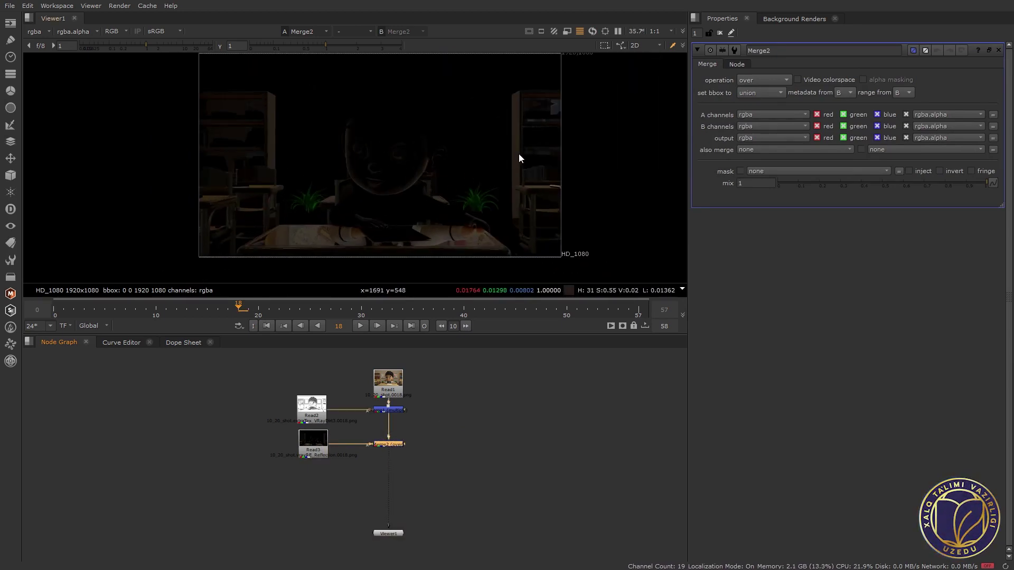
left_click(312, 445)
left_click_drag(312, 446, 311, 446)
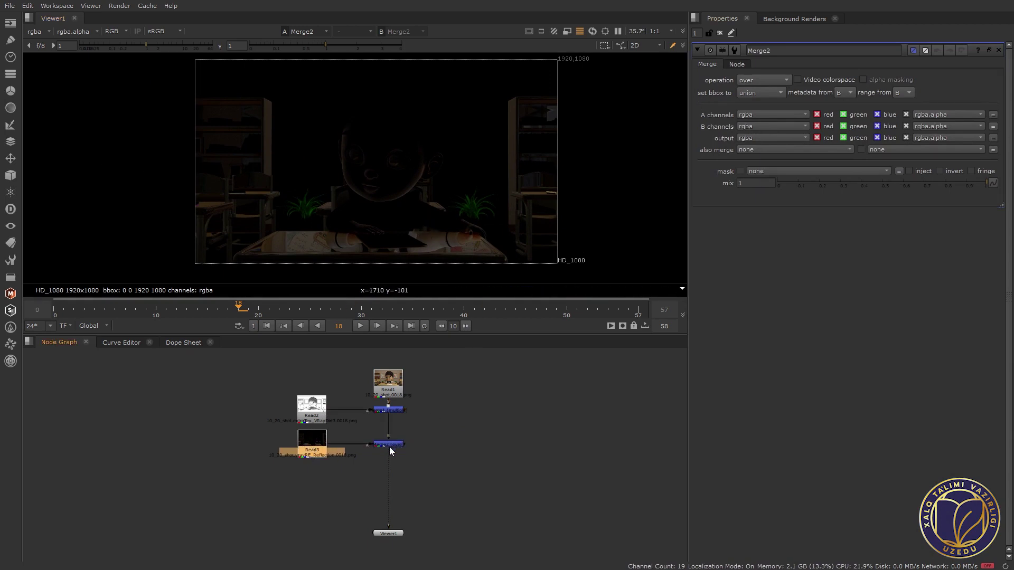
Switch Merge2's operation to screen and toggle it off and on to compare.
left_click(772, 81)
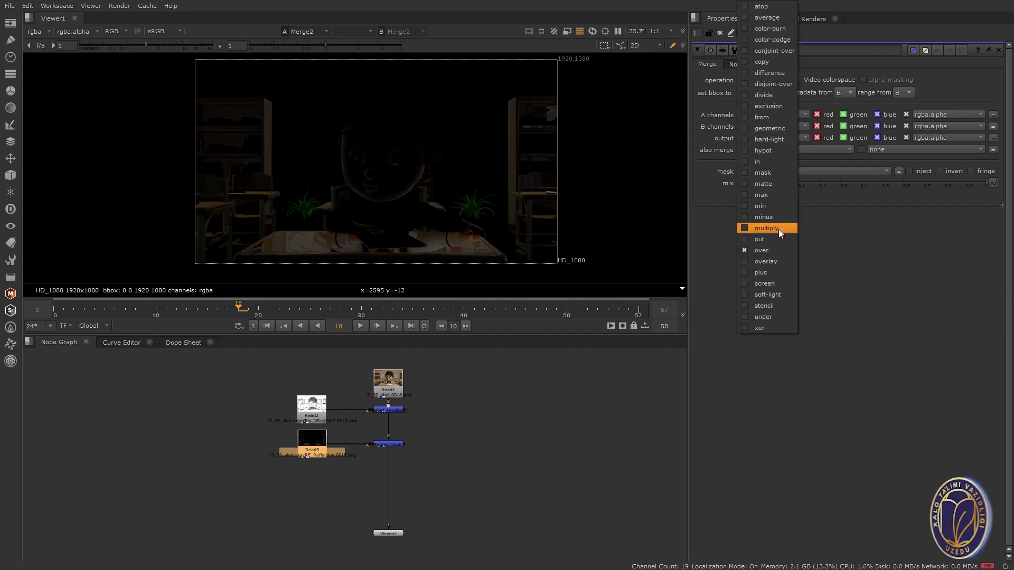
left_click(771, 285)
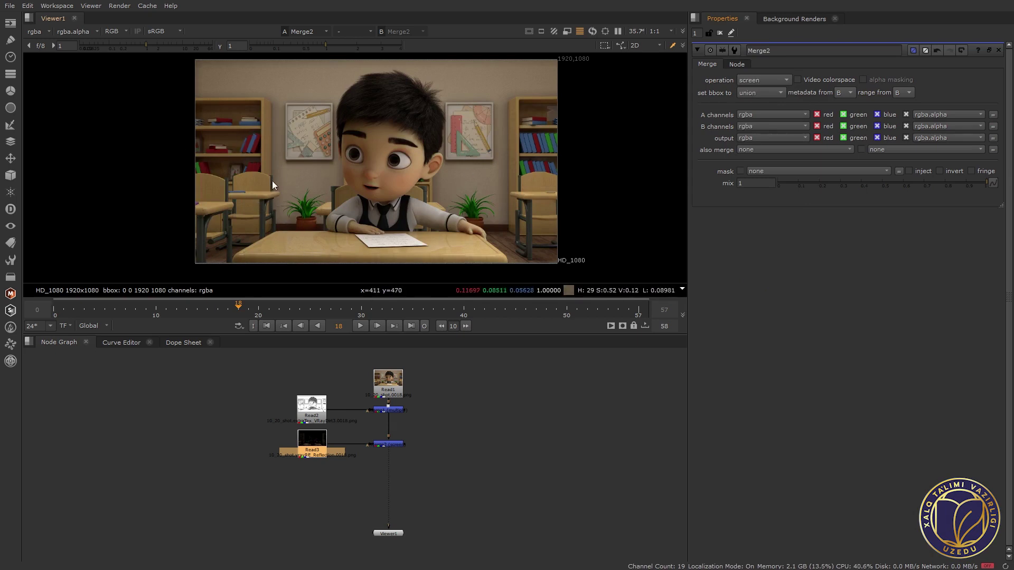
left_click(396, 447)
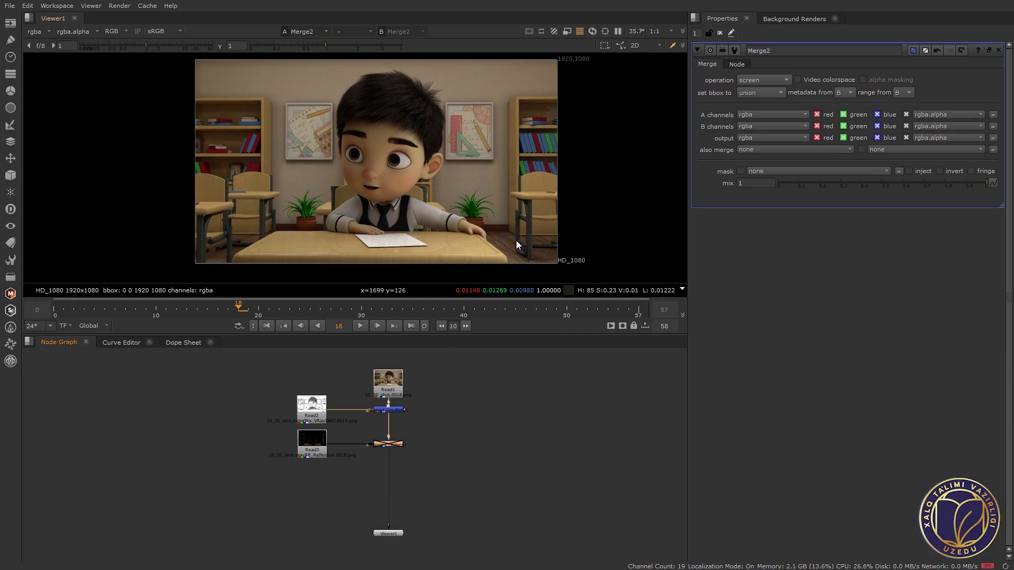
key("d")
scroll(445, 251, "up", 2)
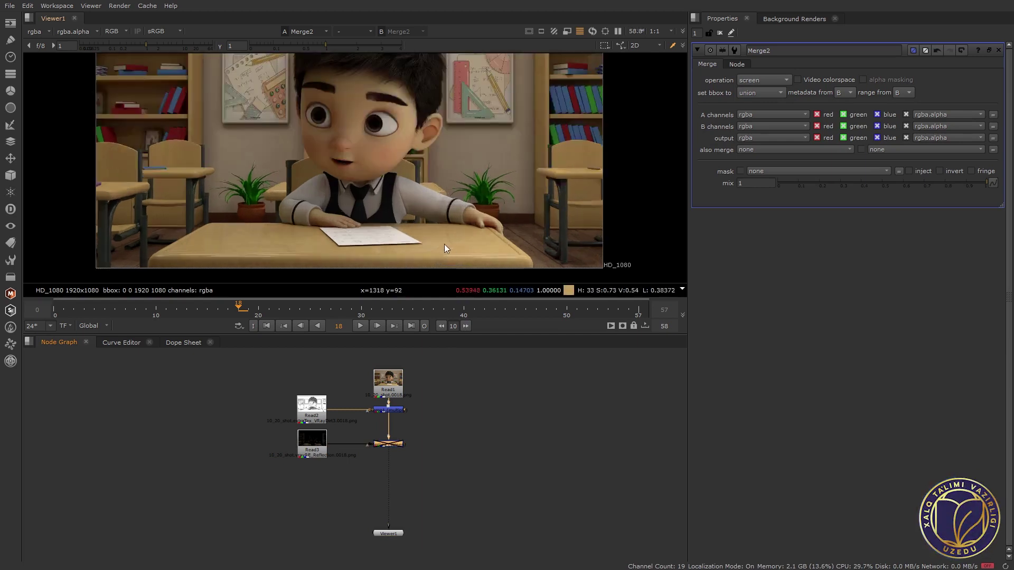
scroll(445, 244, "up", 2)
scroll(470, 226, "down", 1)
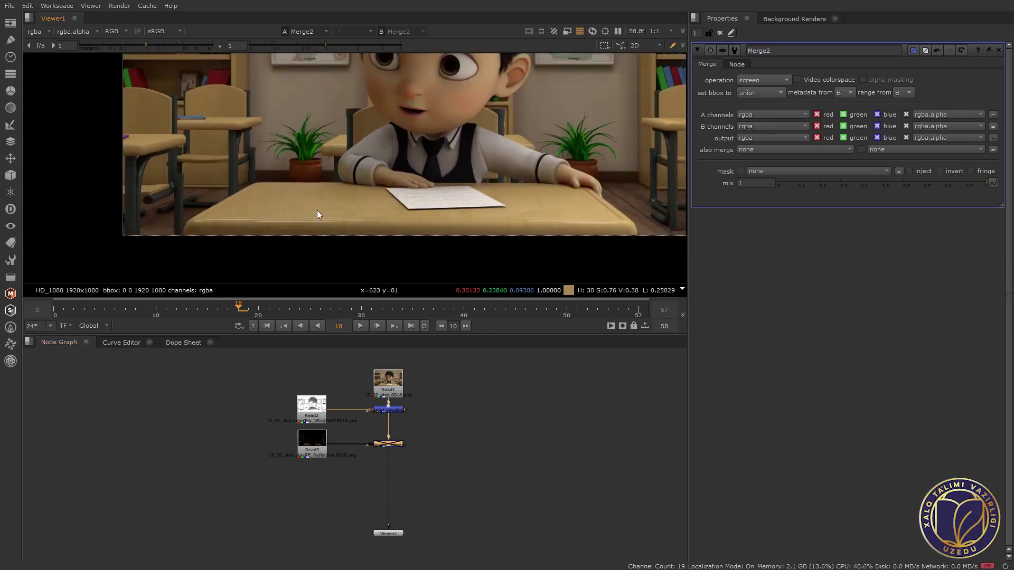
key("d")
key("d")
key("d")
key("d")
key("d")
key("d")
key("d")
key("d")
key("d")
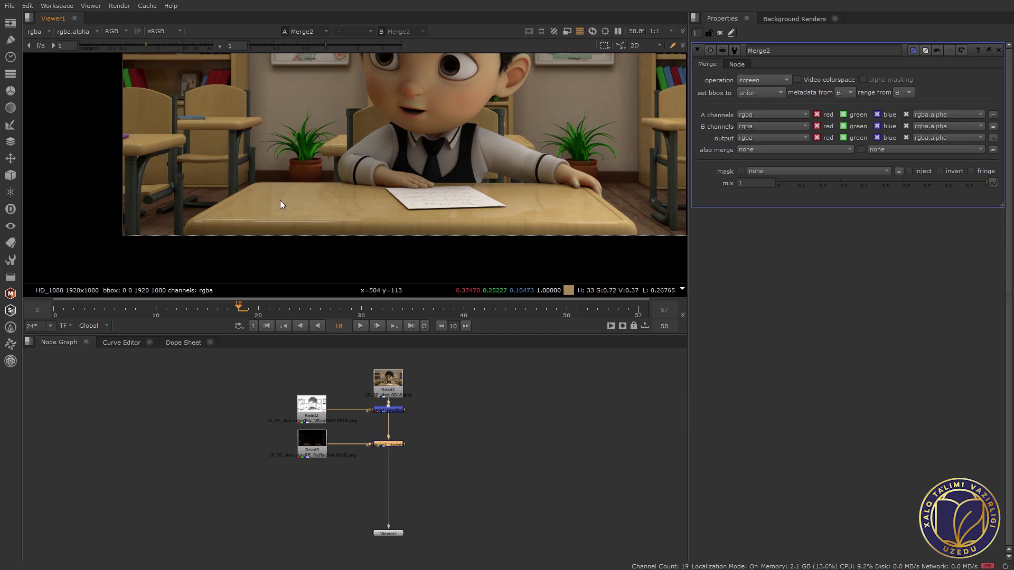
scroll(391, 130, "up", 4)
key("d")
key("d")
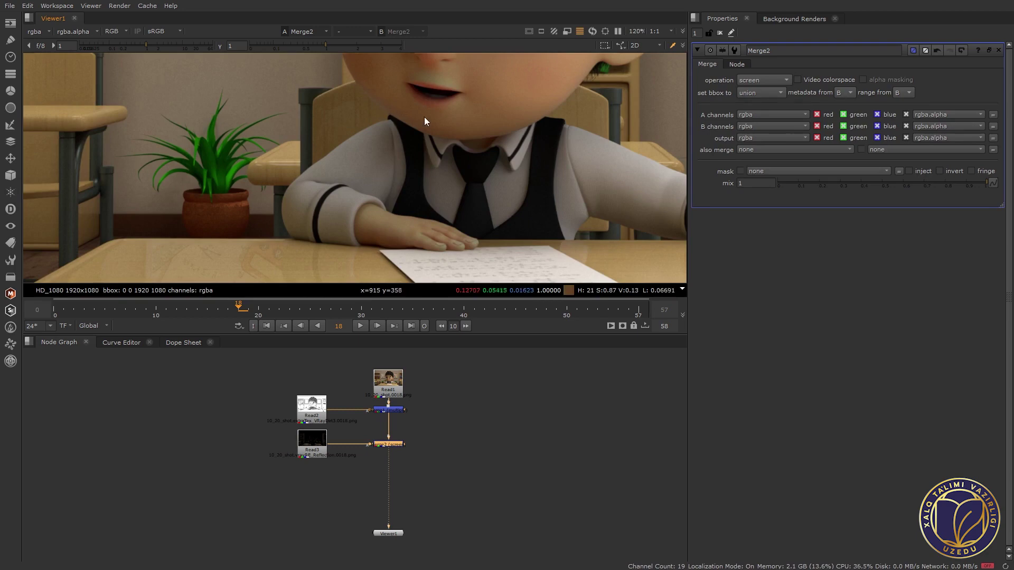
scroll(424, 116, "down", 4)
scroll(424, 114, "down", 2)
scroll(377, 141, "down", 1)
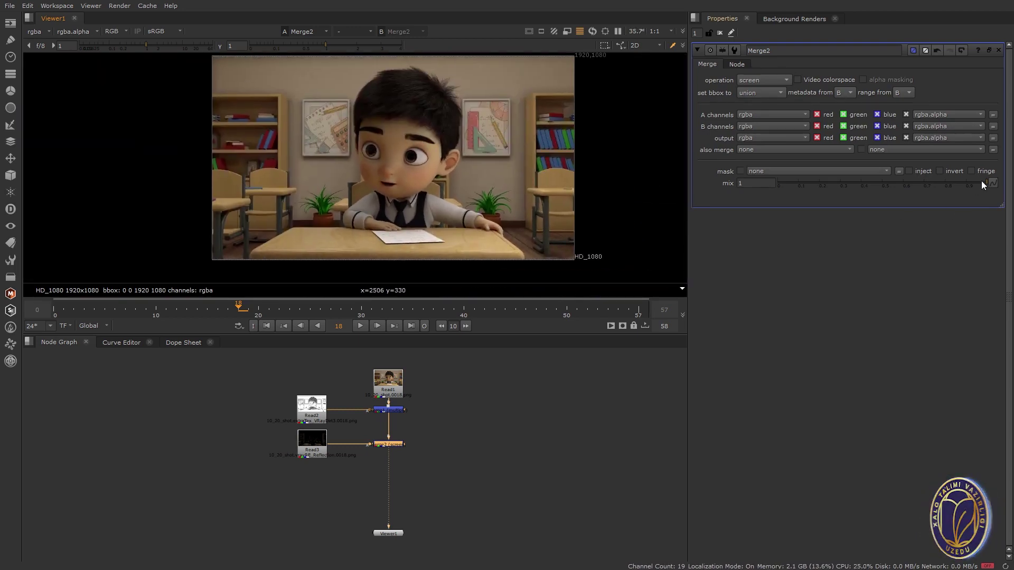
Lower Merge2's mix to 0.94 and move Viewer1 lower to make room.
left_click_drag(984, 181, 975, 183)
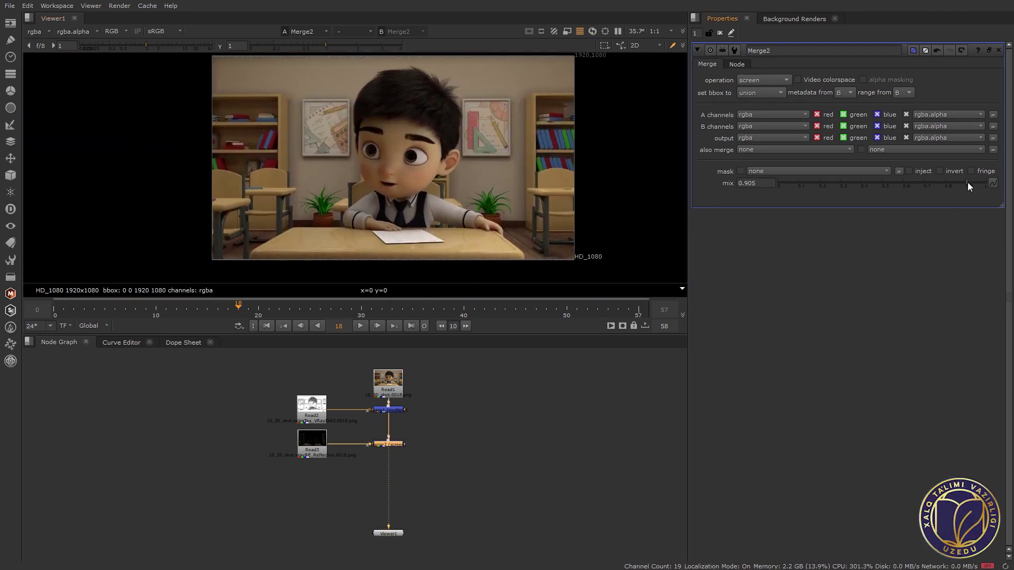
left_click_drag(975, 183, 974, 184)
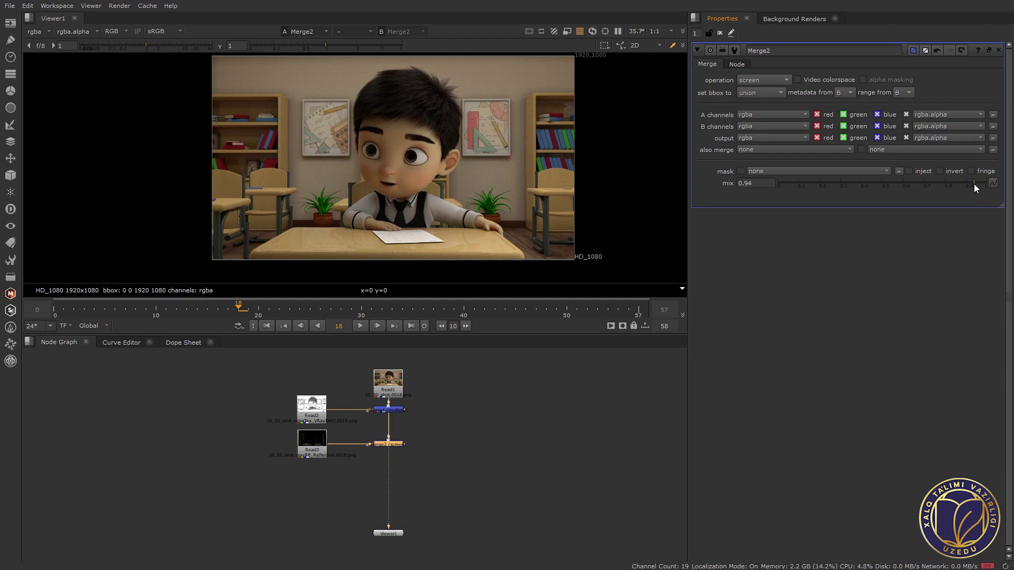
left_click(455, 421)
scroll(408, 455, "down", 1)
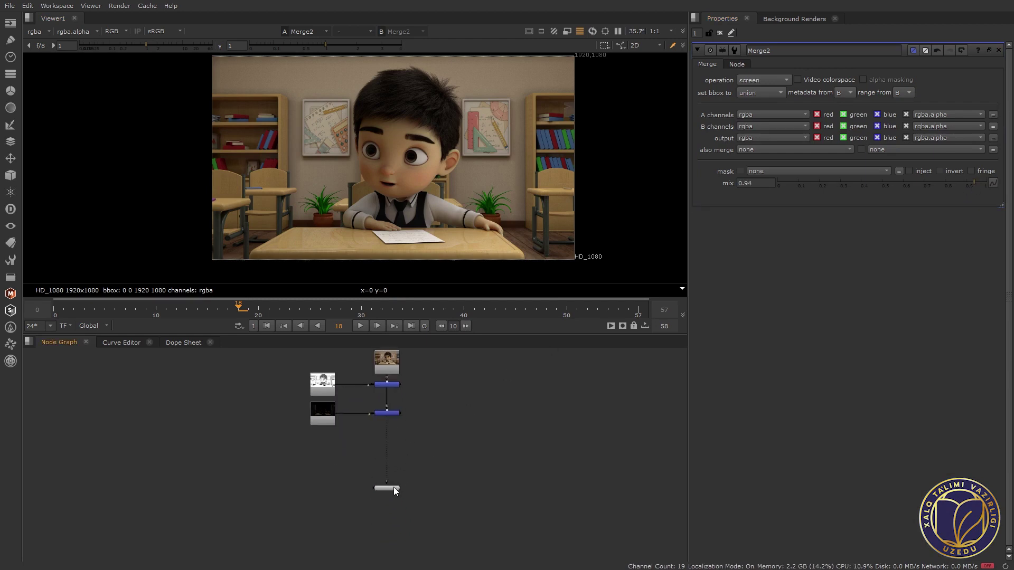
left_click_drag(394, 487, 389, 516)
left_click(417, 495)
Load the vrayRE_Specular png sequence as a new Read4 node.
key("r")
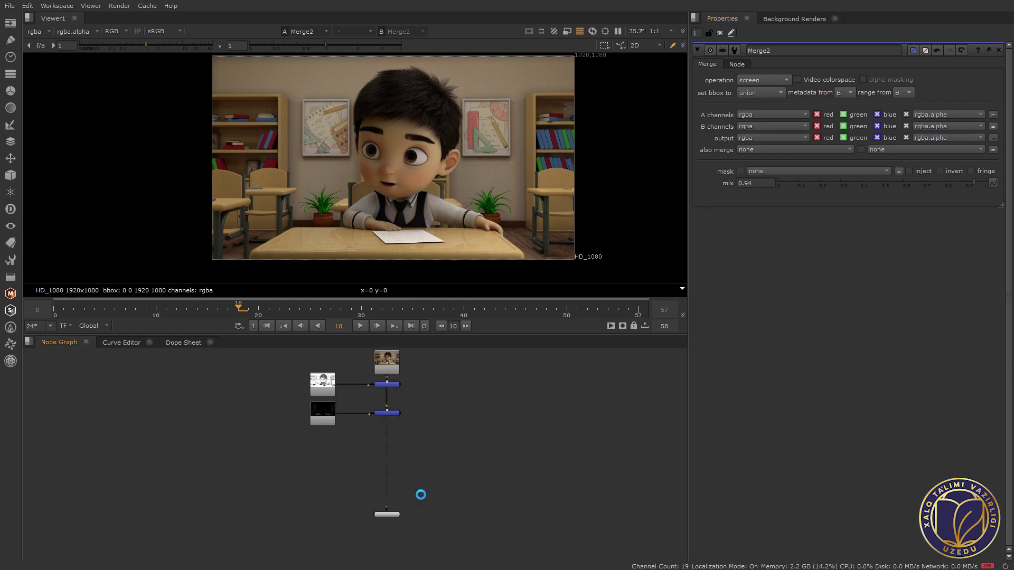
left_click(316, 183)
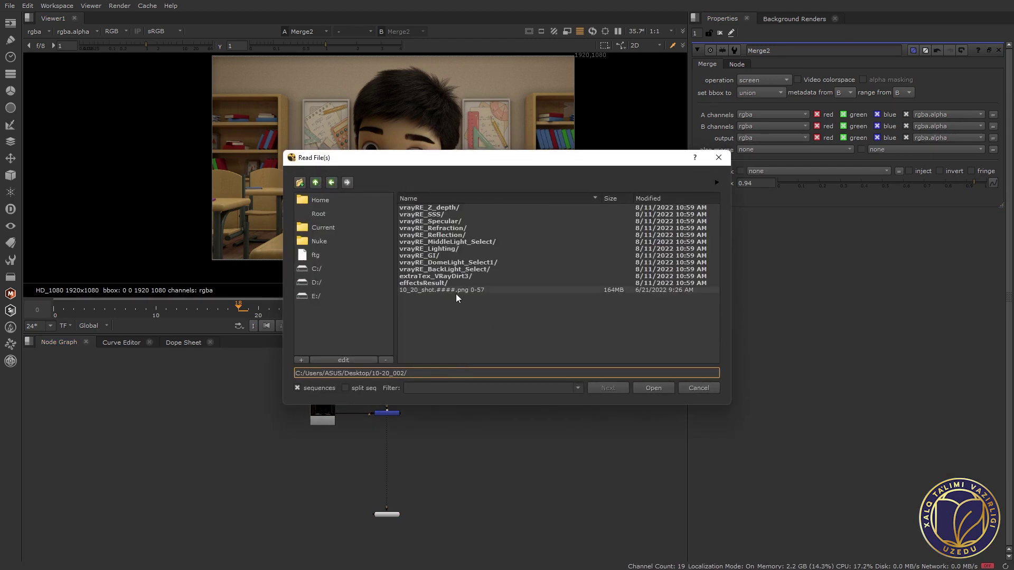
double_click(454, 222)
left_click(509, 208)
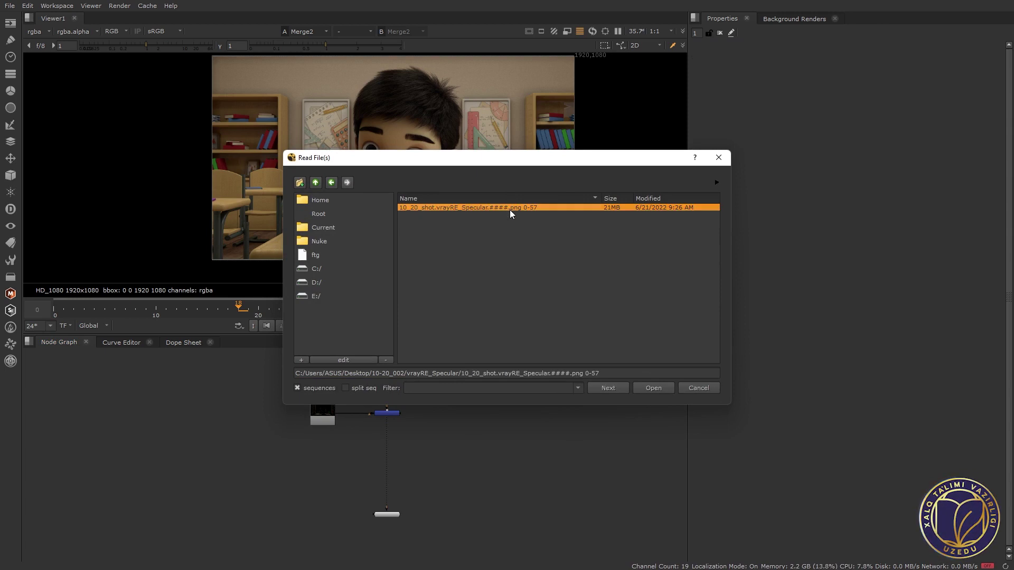
left_click(654, 394)
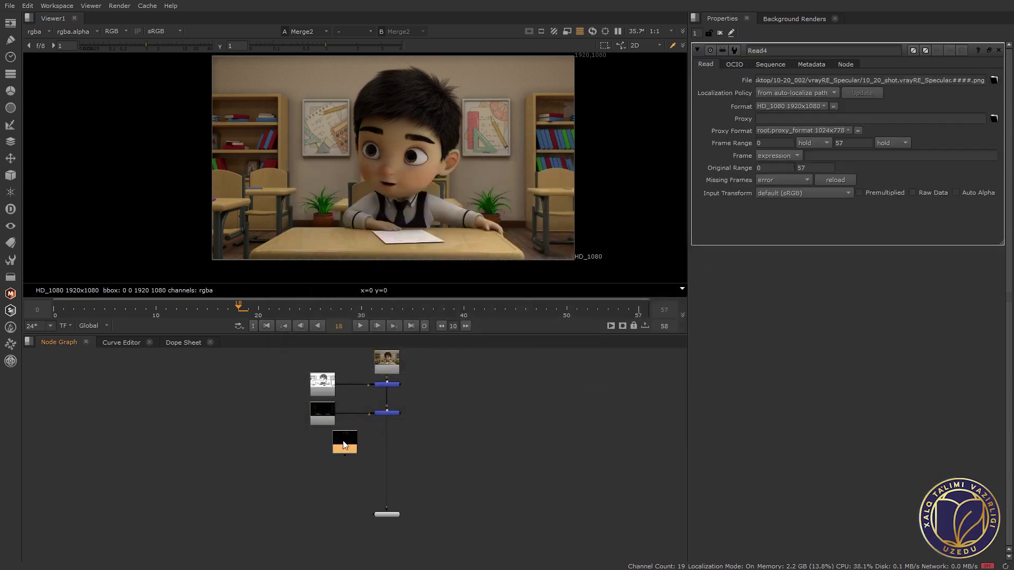
left_click(408, 449)
Insert a new Merge3 into the pipe below Merge2, lined up with the specular read.
key("m")
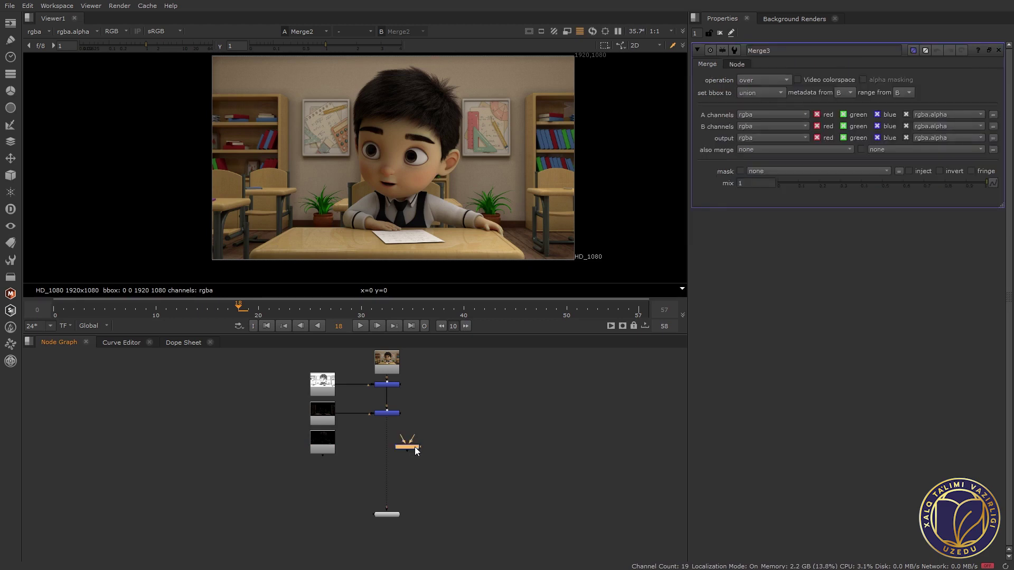
left_click_drag(414, 447, 327, 441)
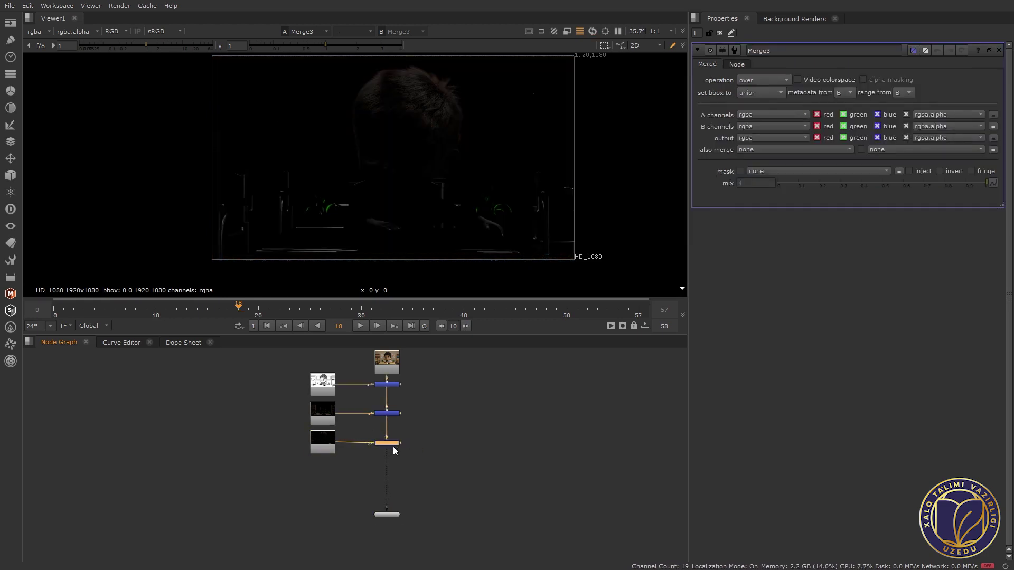
left_click_drag(393, 446, 393, 442)
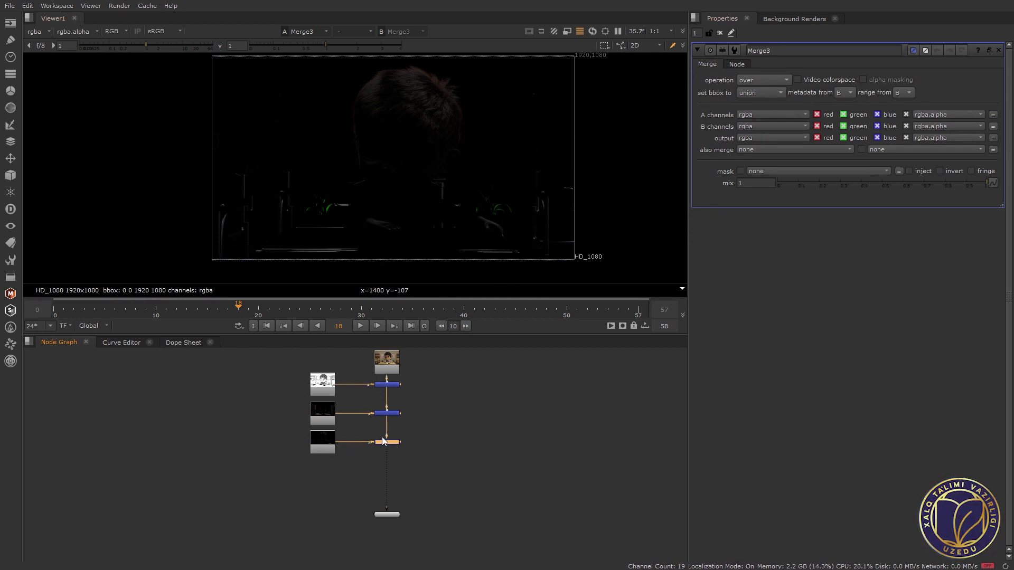
left_click(756, 79)
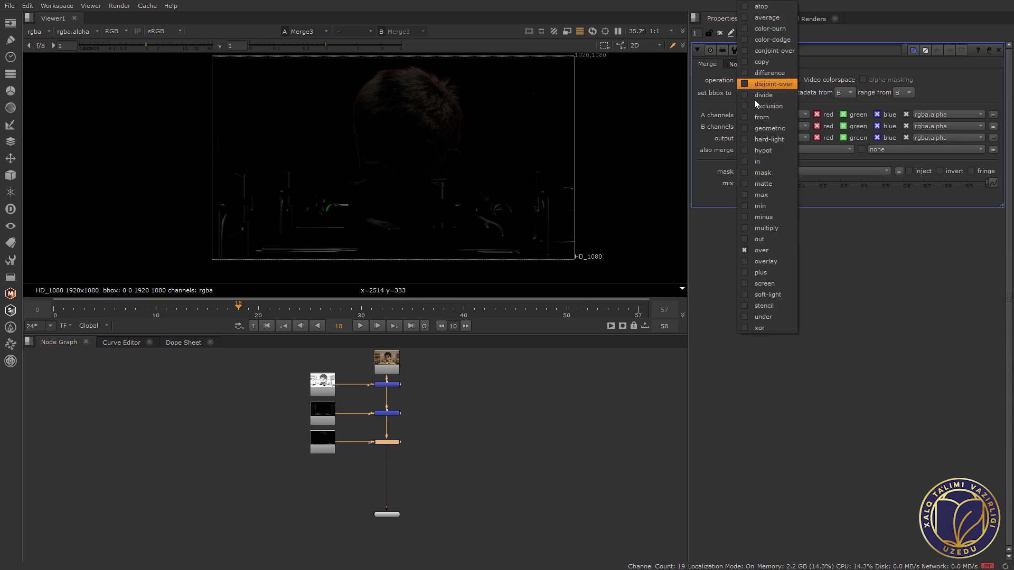
Set Merge3's operation to screen and toggle it off and on to compare.
left_click(752, 284)
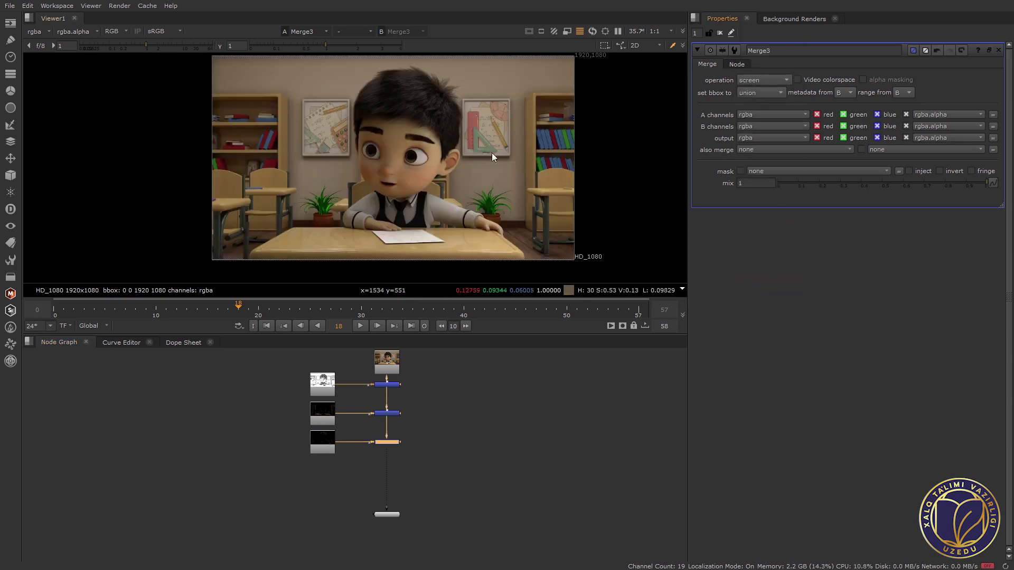
scroll(394, 442, "up", 3)
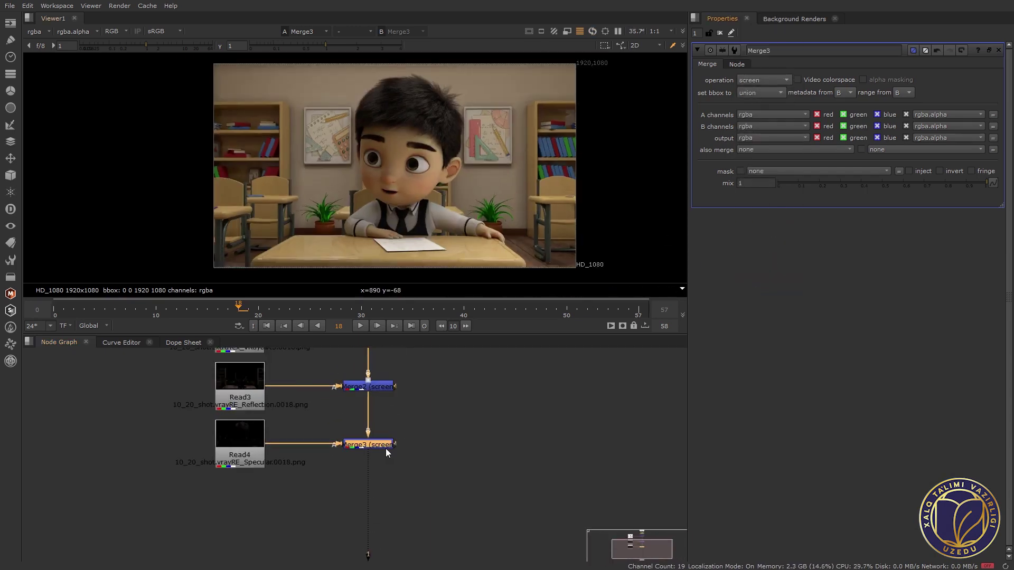
key("d")
key("d")
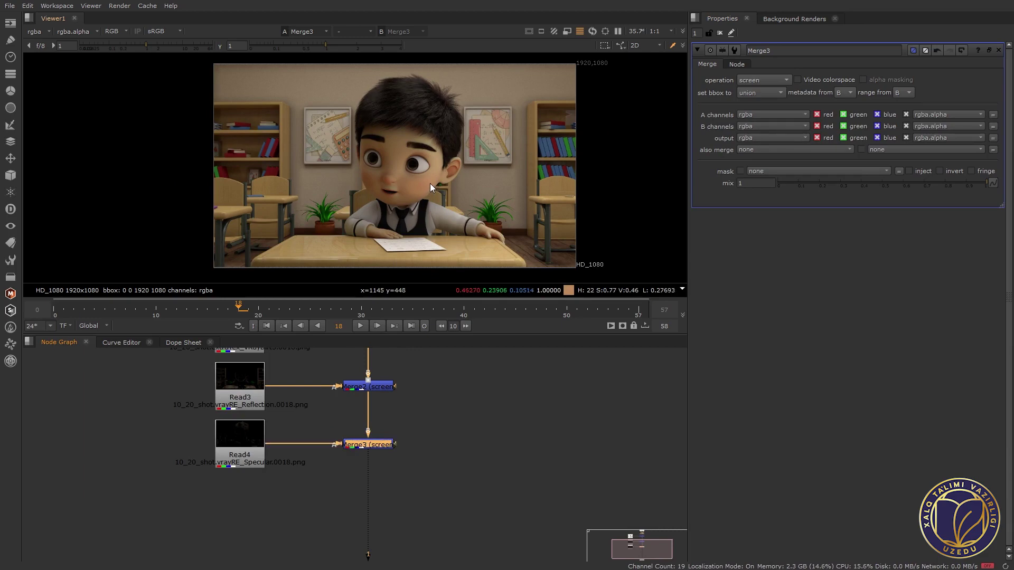
key("d")
key("d")
key("d")
key("d")
scroll(220, 243, "up", 3)
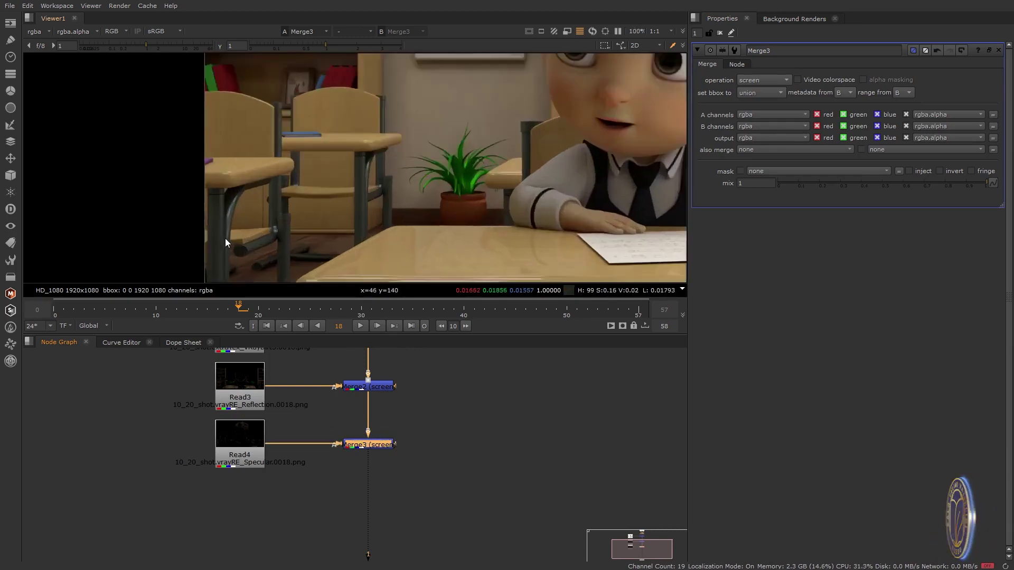
scroll(225, 239, "up", 3)
key("d")
key("d")
key("d")
scroll(228, 183, "down", 3)
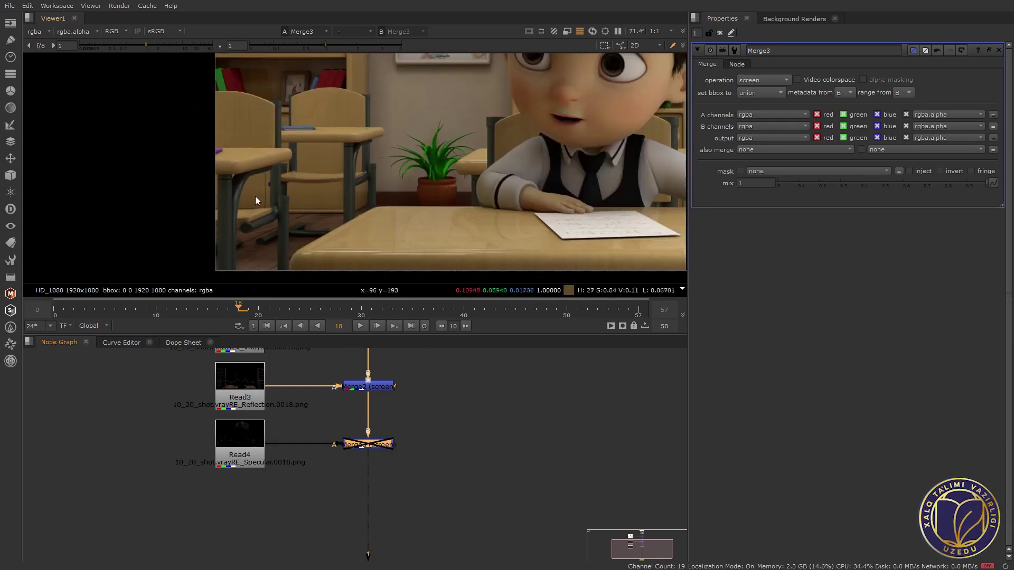
scroll(475, 200, "up", 1)
Check the specular merge on the top of the boy's head, then deselect and zoom out.
left_click_drag(412, 202, 353, 274)
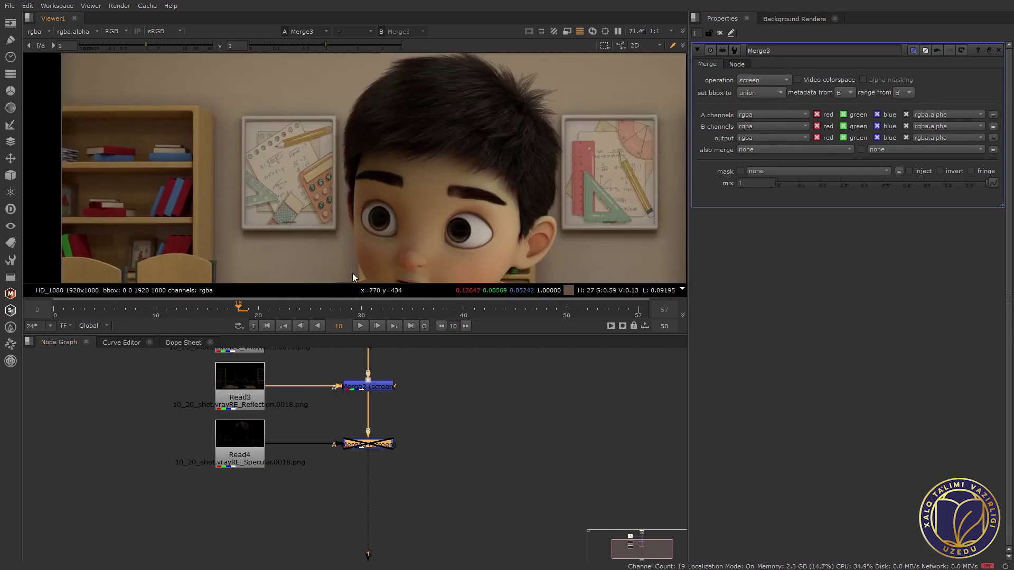
left_click_drag(473, 156, 441, 209)
key("d")
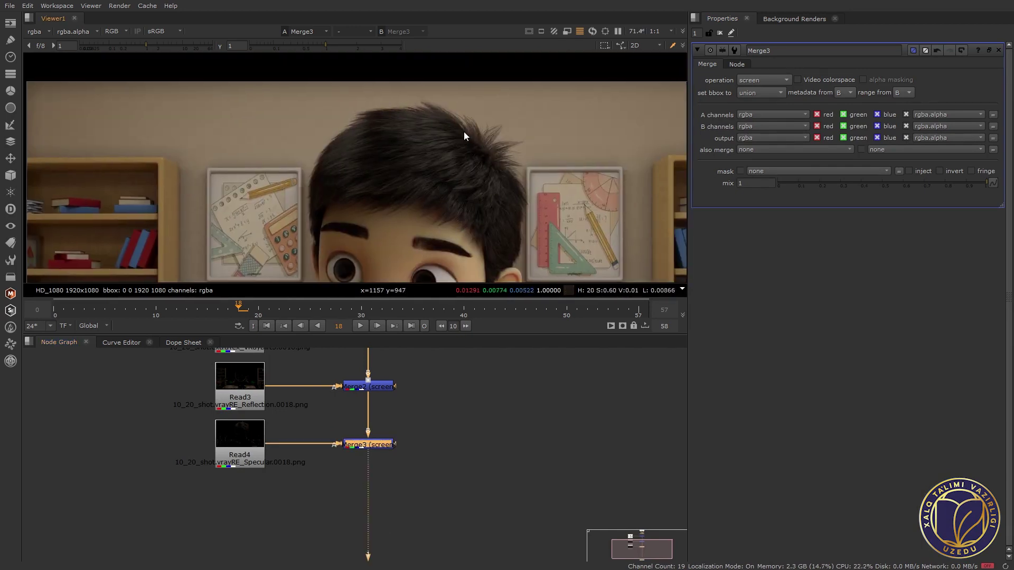
scroll(464, 131, "down", 2)
scroll(462, 139, "down", 1)
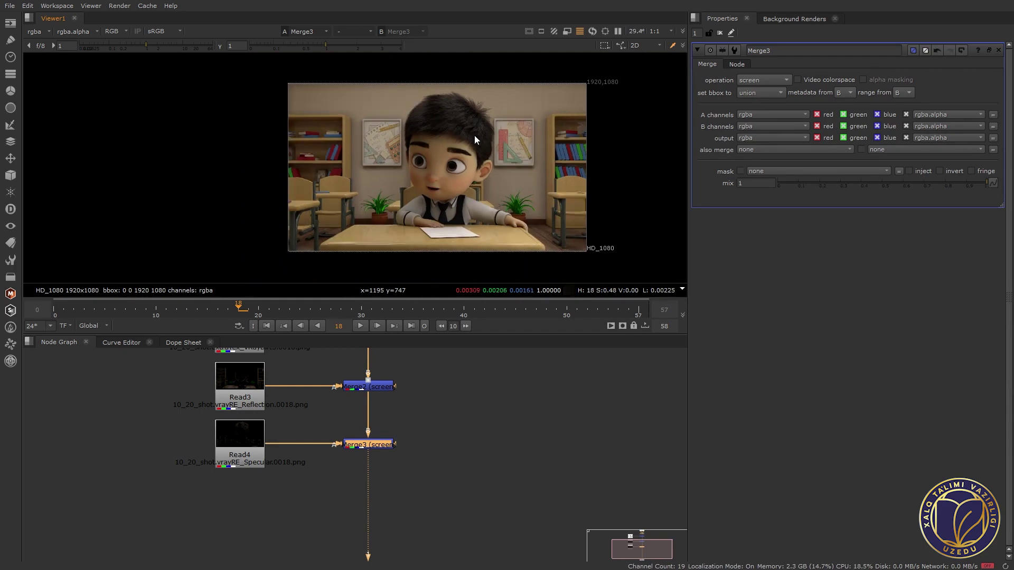
key("d")
key("d")
left_click_drag(512, 151, 474, 143)
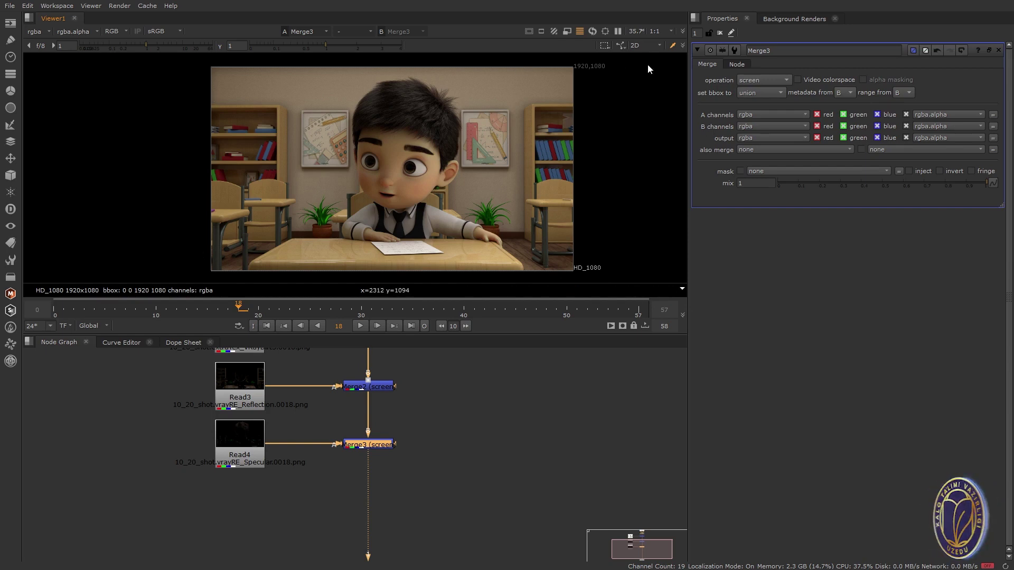
scroll(457, 175, "up", 3)
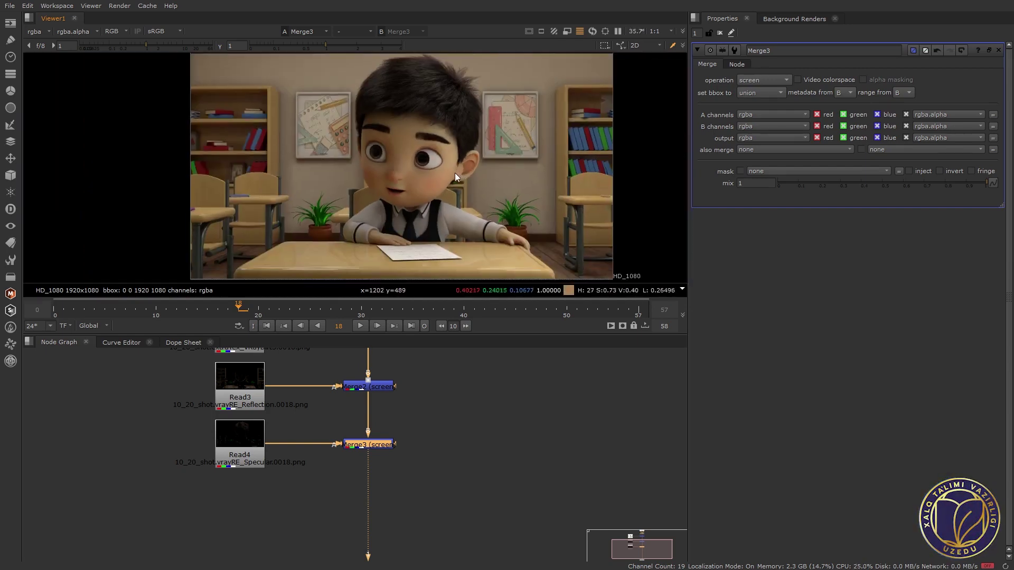
scroll(455, 172, "down", 3)
left_click(433, 448)
scroll(433, 448, "down", 3)
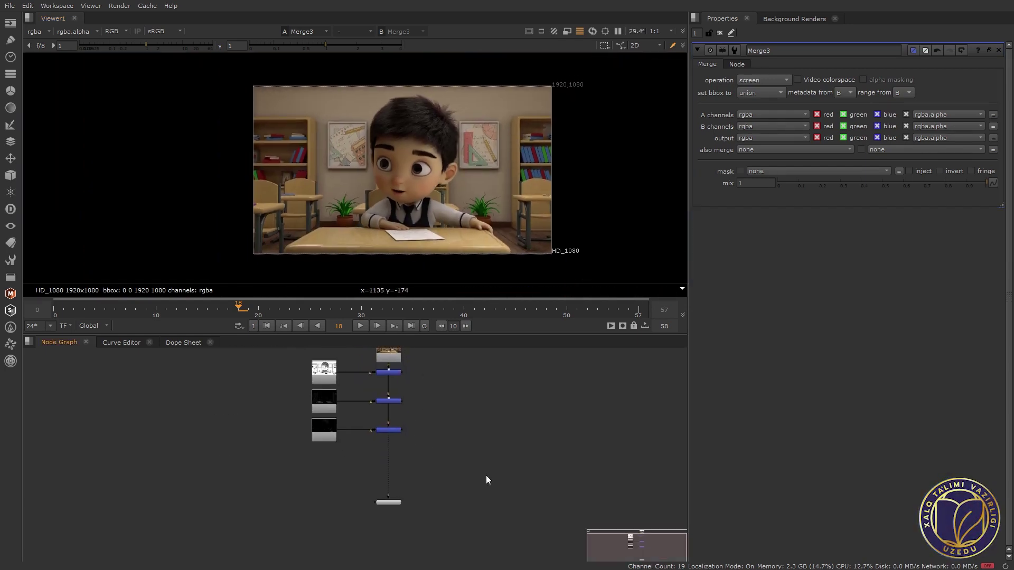
Load the vrayRE_Refraction png sequence as a new Read5 node.
key("r")
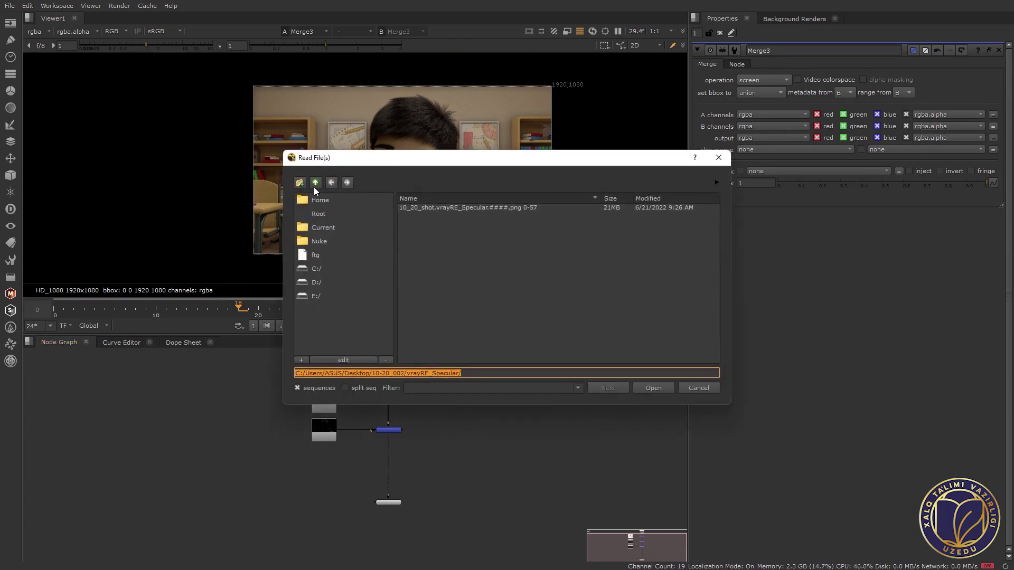
left_click(315, 185)
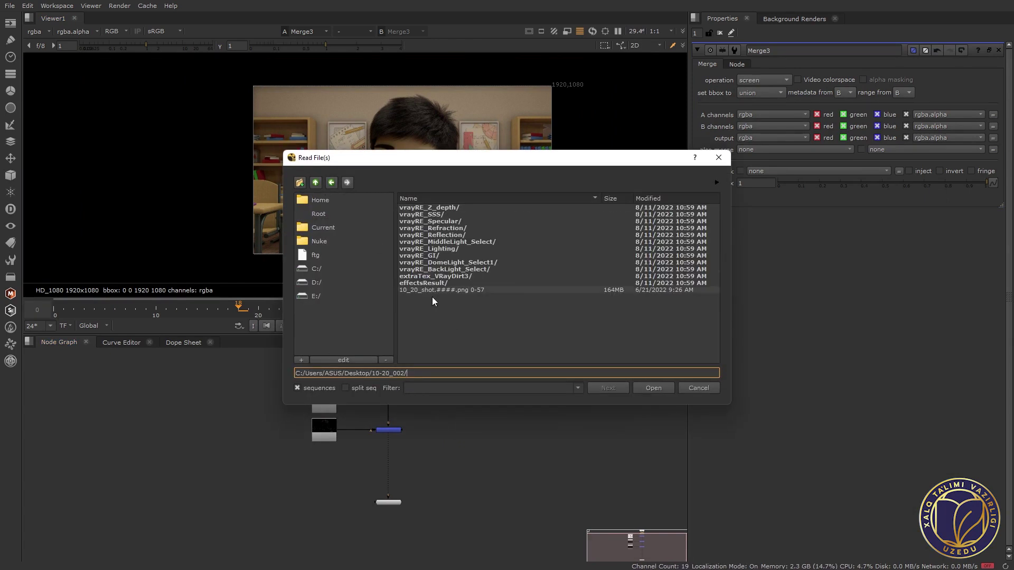
double_click(450, 229)
left_click(562, 208)
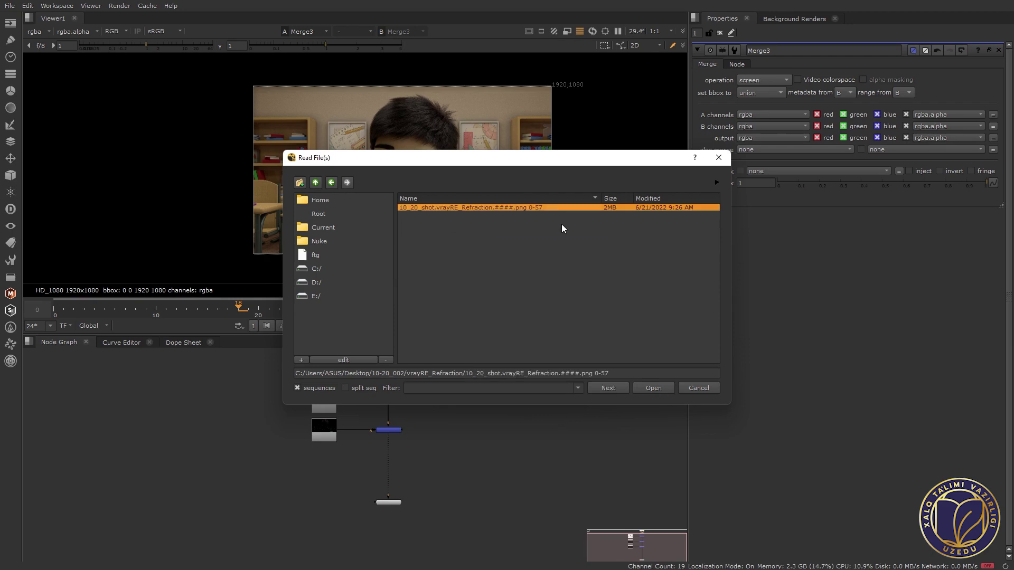
left_click(658, 388)
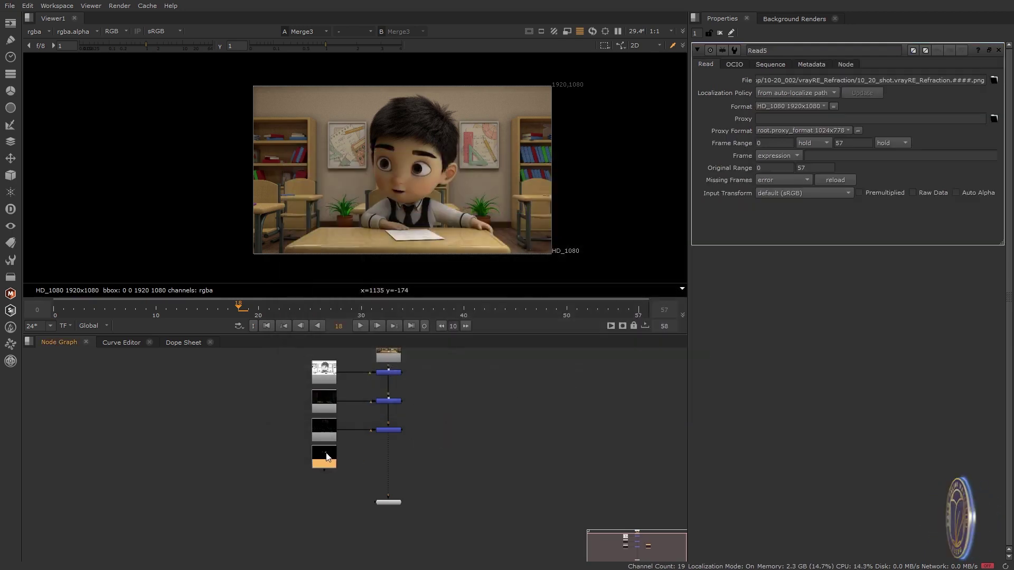
scroll(345, 456, "up", 3)
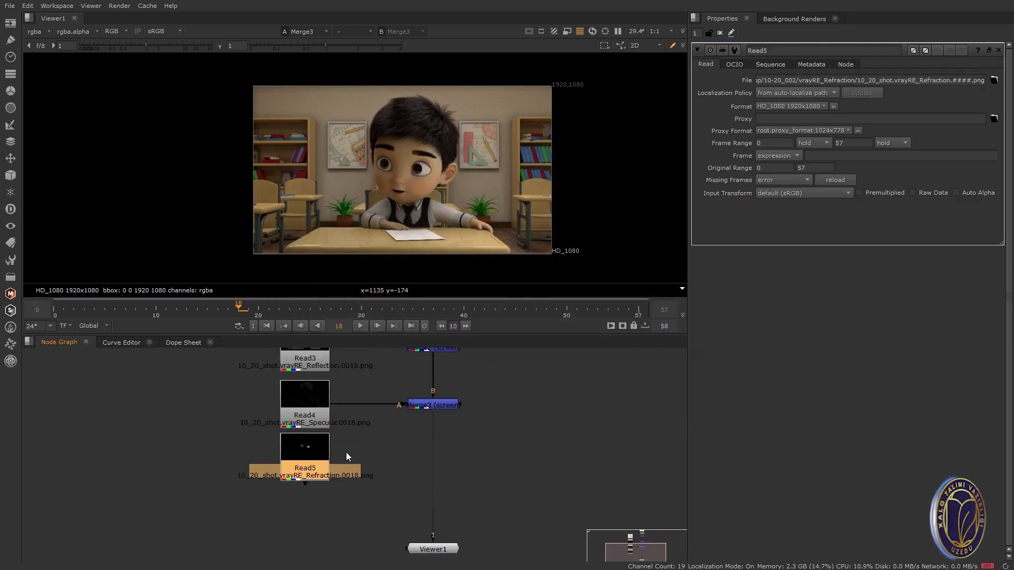
Insert a new Merge4 between Merge3 and Viewer1 with Read5 on its A input.
left_click(516, 461)
key("m")
left_click_drag(516, 461, 309, 448)
left_click_drag(431, 464, 436, 461)
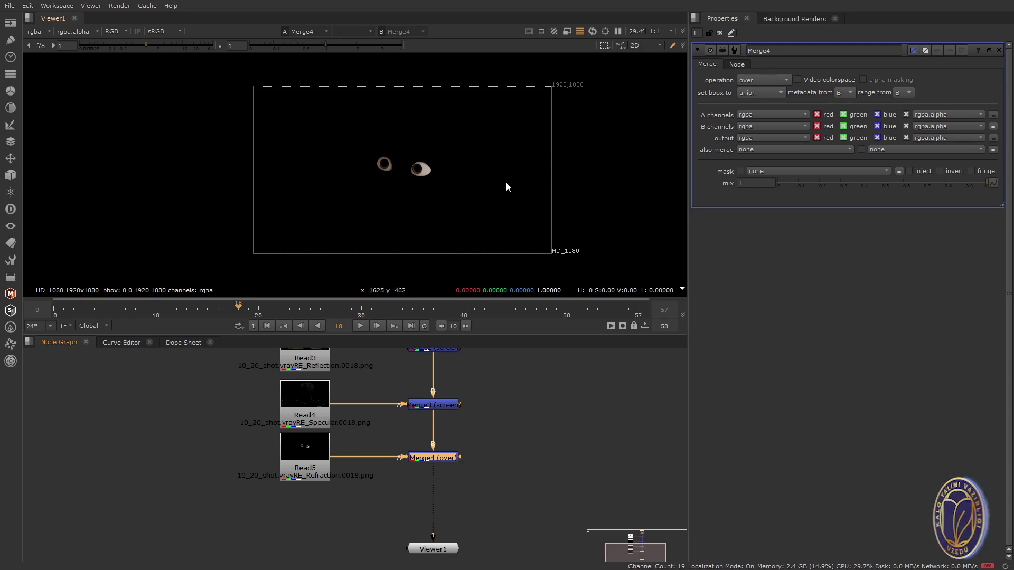
Set Merge4's operation to screen for the Refraction pass.
left_click(755, 83)
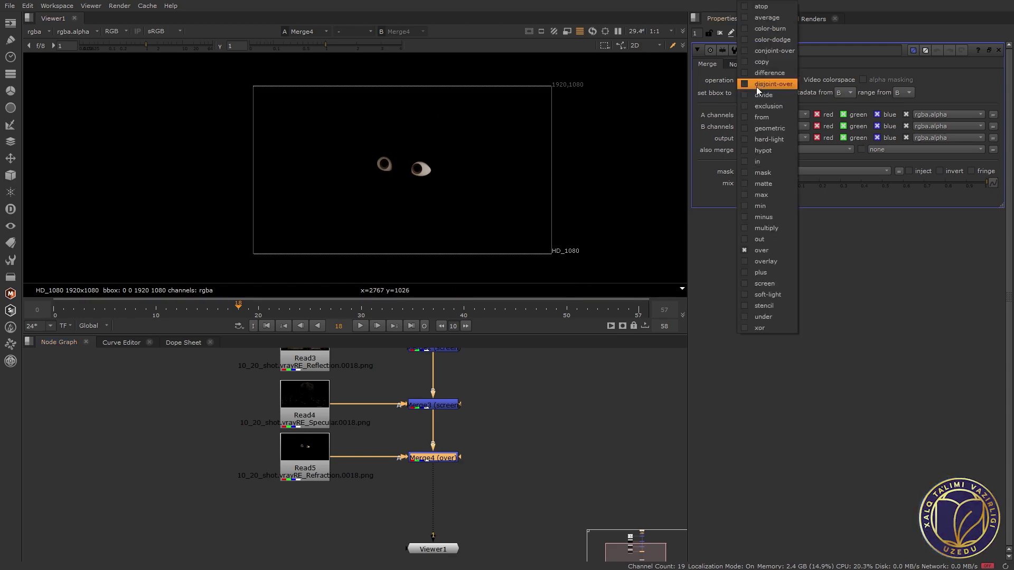
left_click(764, 283)
scroll(424, 164, "up", 4)
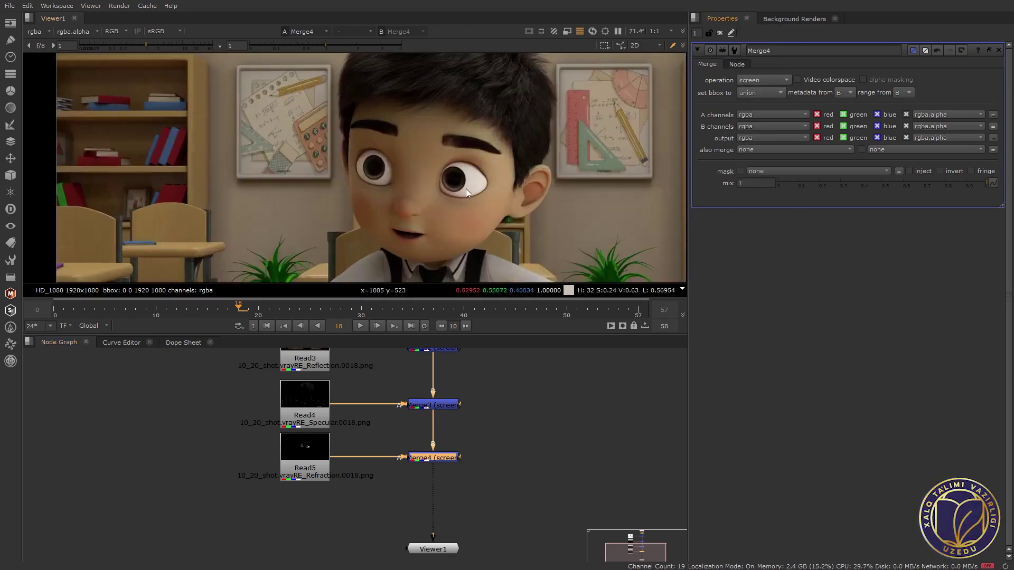
scroll(466, 189, "up", 1)
scroll(342, 127, "down", 5)
scroll(465, 191, "up", 3)
scroll(470, 175, "up", 2)
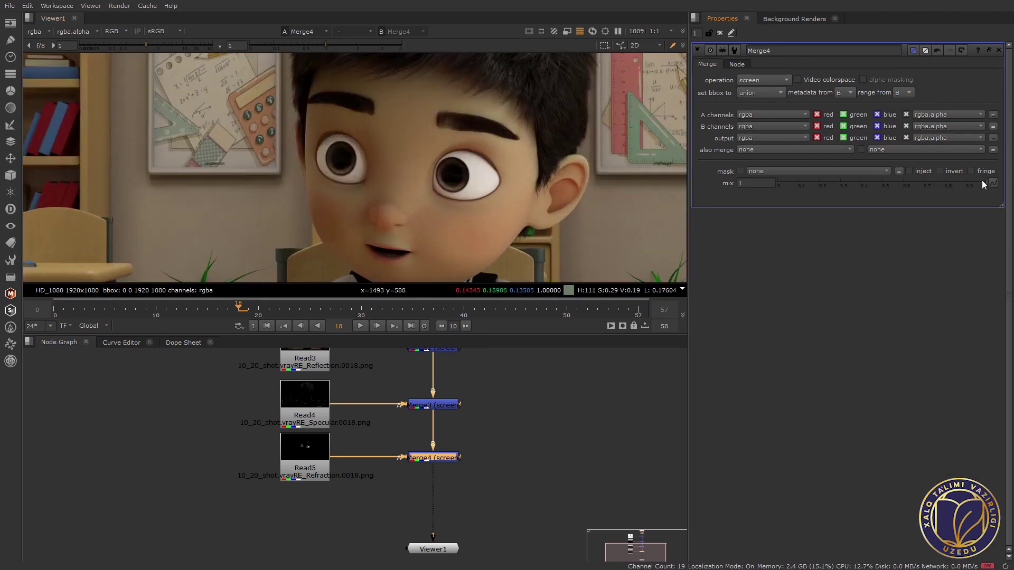
Lower the Refraction merge's mix to 0.2.
mouse_move(981, 182)
left_mouse_down()
mouse_move(813, 191)
mouse_move(841, 195)
left_mouse_up()
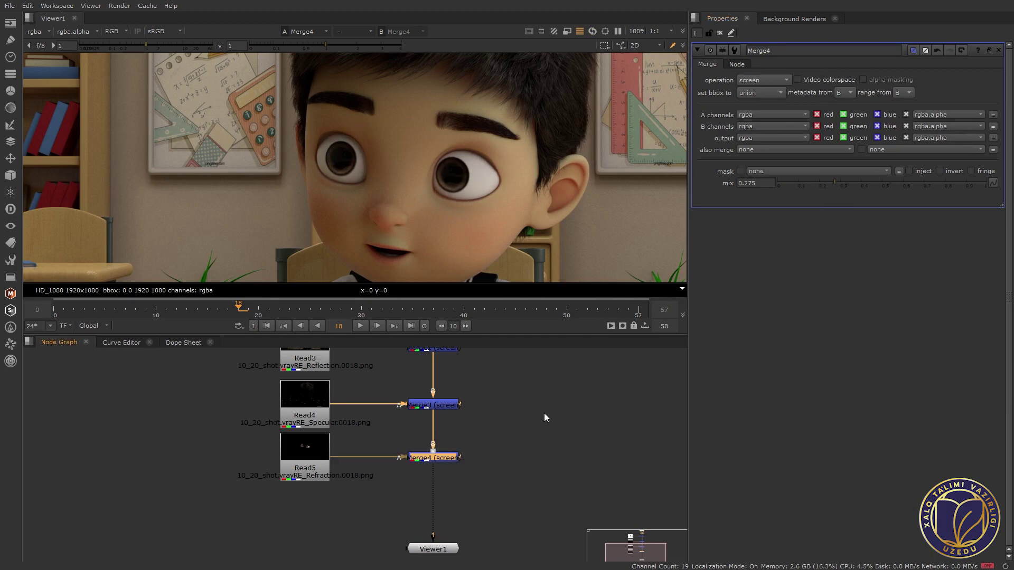
scroll(490, 201, "down", 2)
scroll(493, 201, "down", 1)
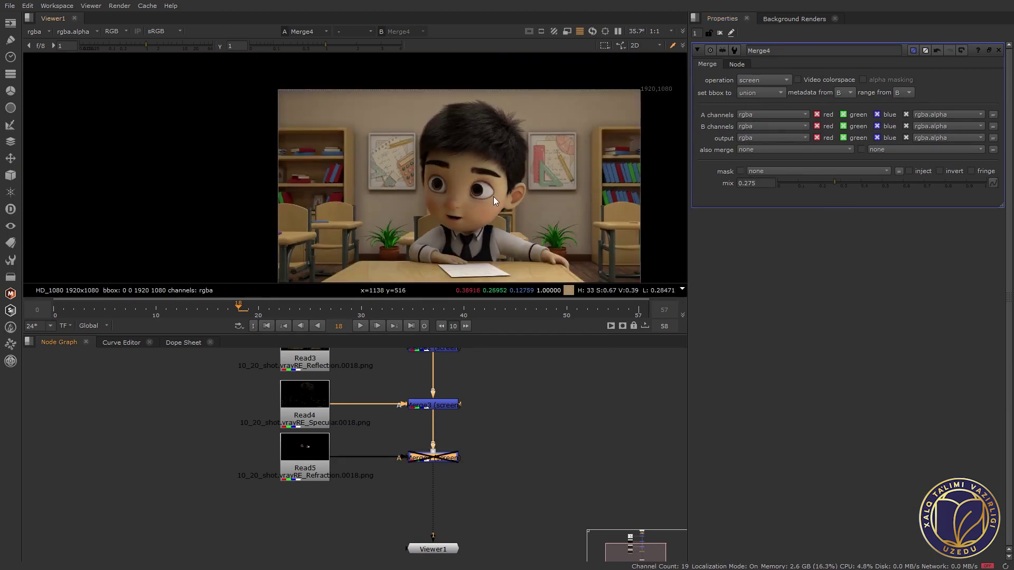
scroll(528, 223, "down", 1)
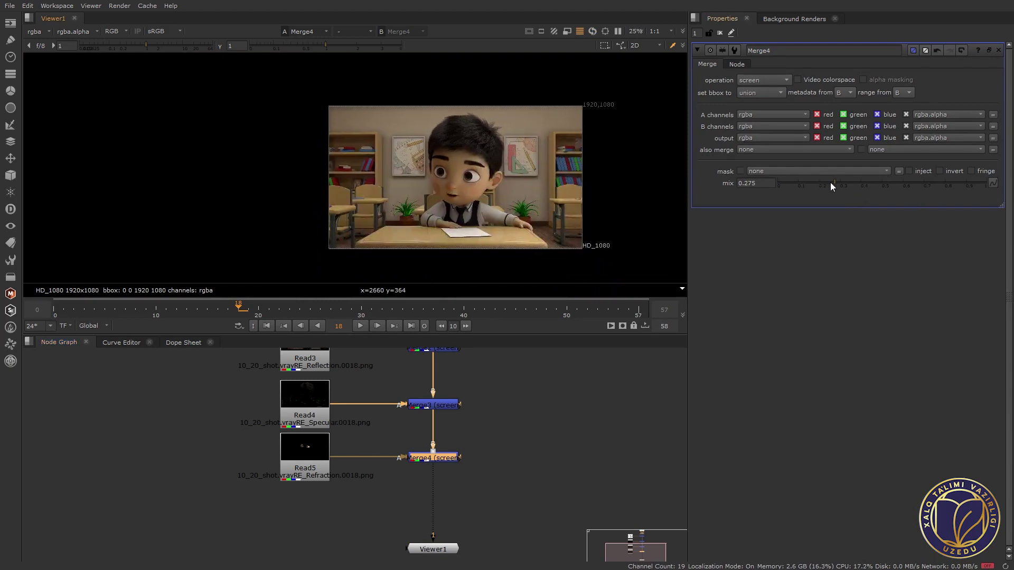
left_click_drag(830, 182, 819, 183)
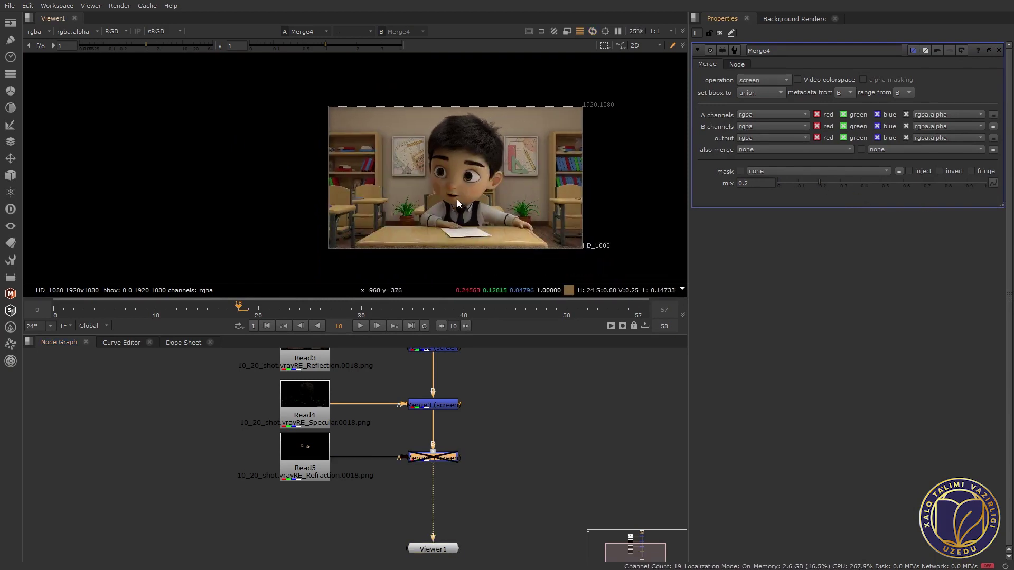
scroll(450, 432, "down", 3)
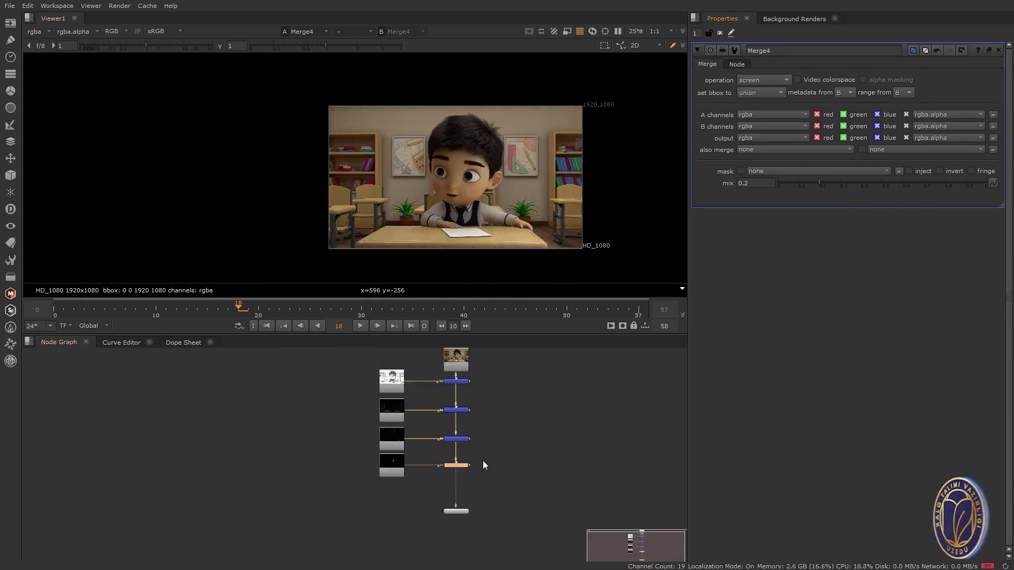
Frame all nodes in the graph and move Viewer1 further down.
left_click(499, 455)
key("f")
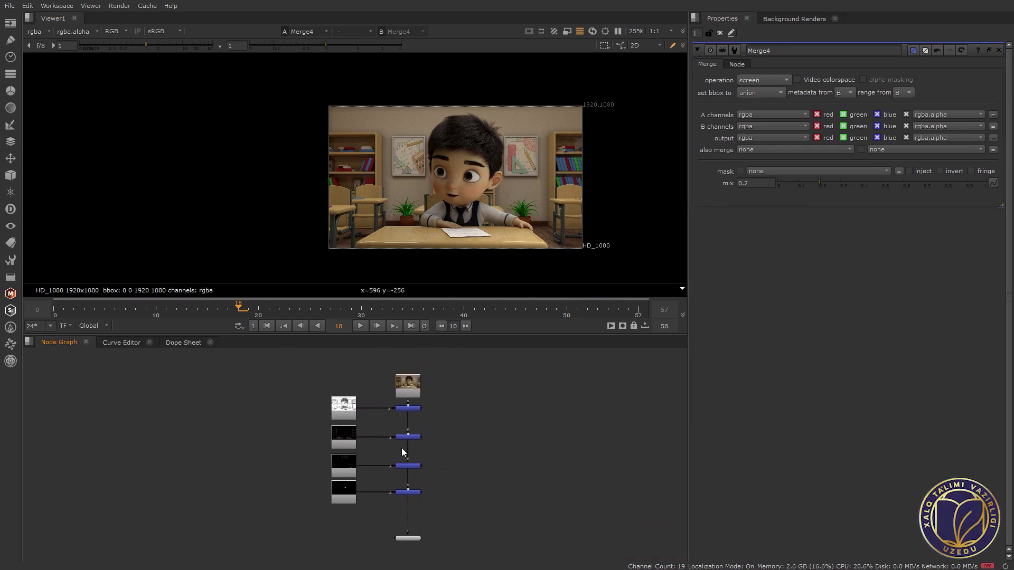
left_click_drag(418, 541, 408, 566)
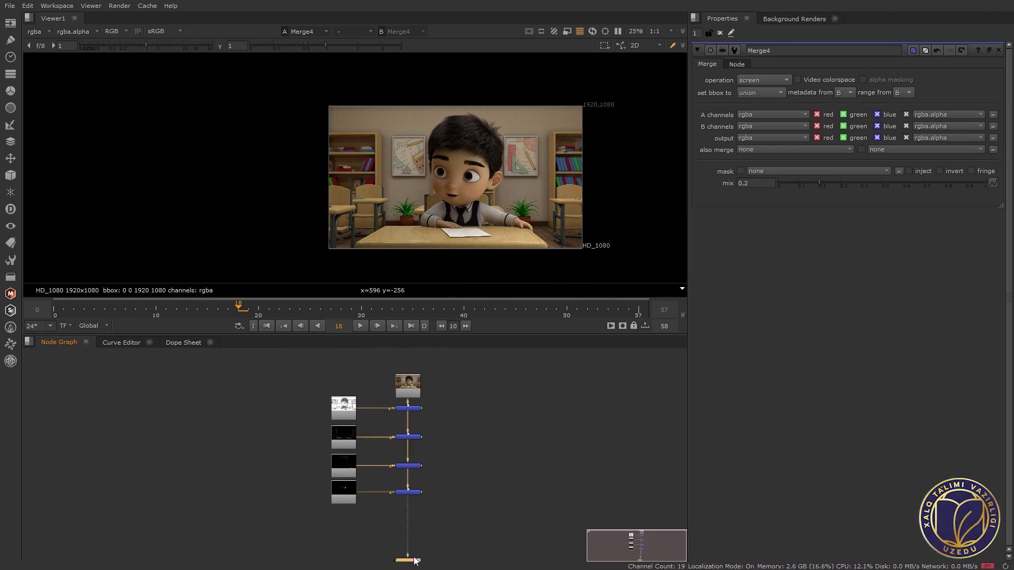
left_click_drag(466, 419, 449, 439)
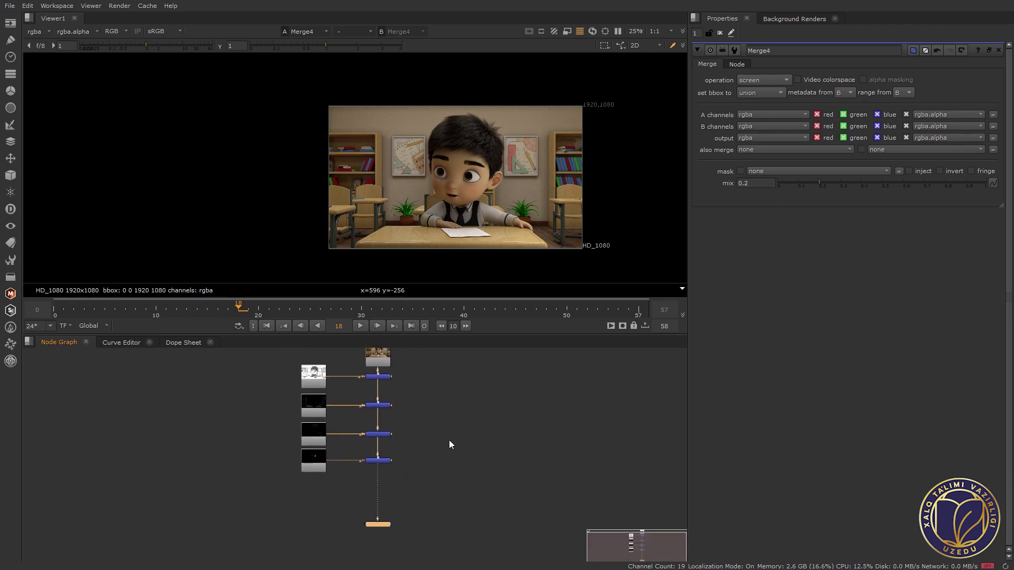
Load the vrayRE_GI png sequence as Read6 below the other pass reads.
key("r")
double_click(423, 208)
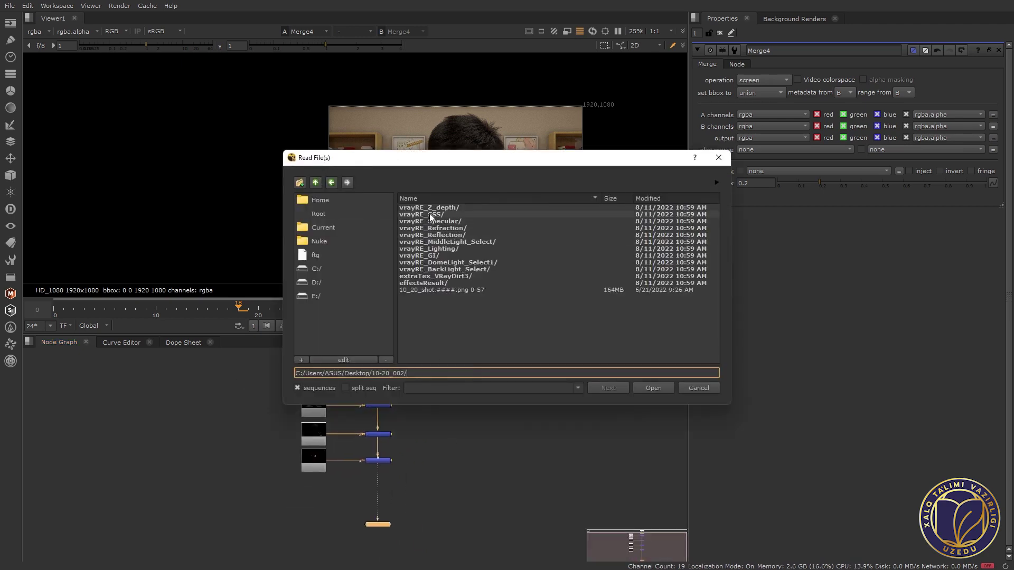
double_click(432, 256)
left_click(663, 388)
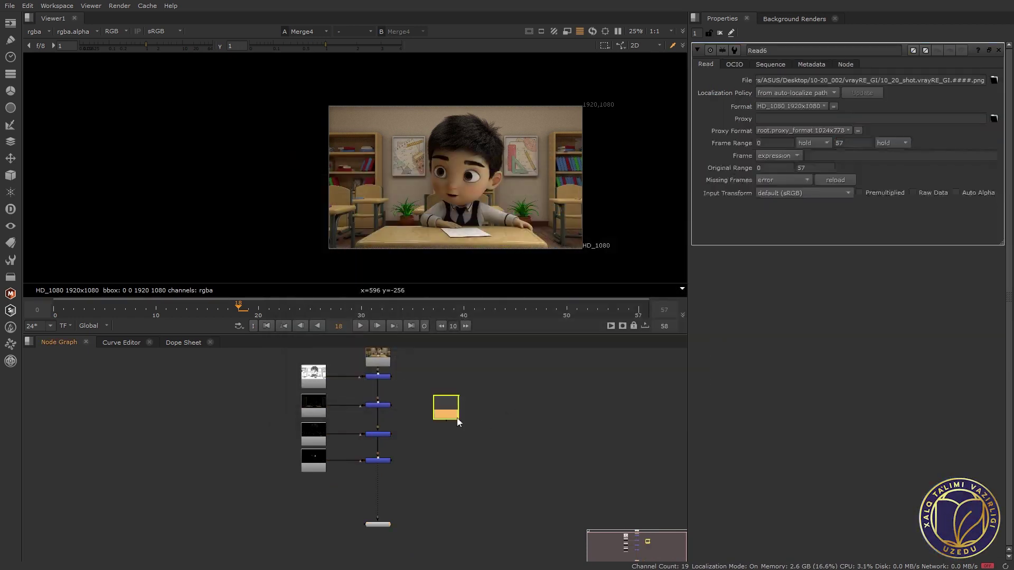
left_click_drag(446, 407, 323, 484)
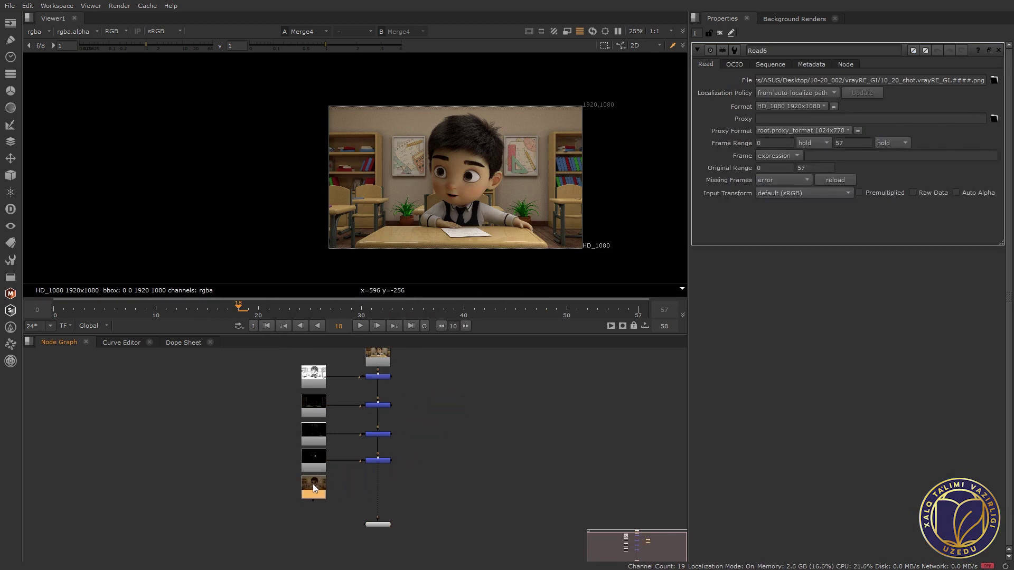
left_click(423, 486)
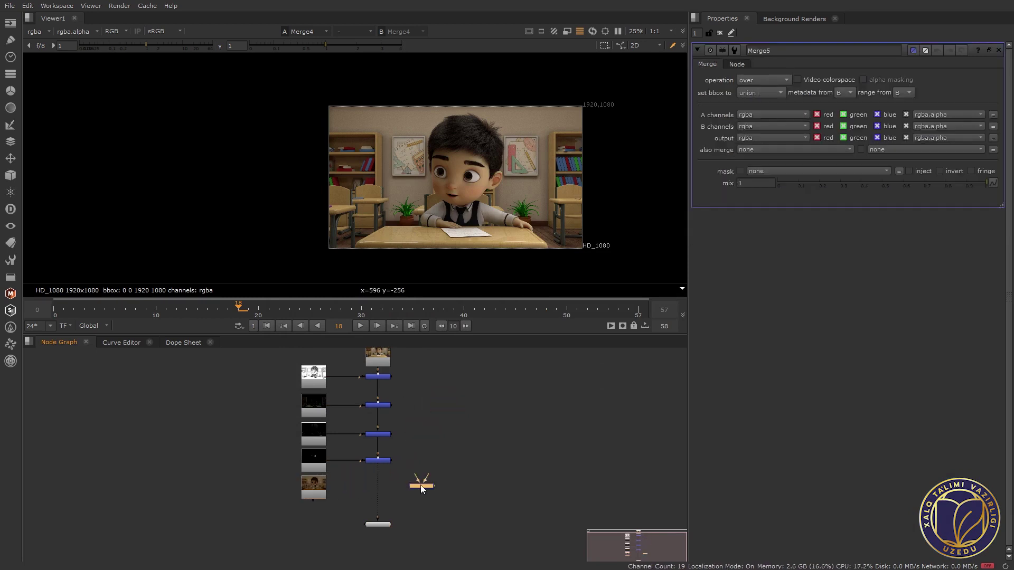
Add Merge5 between Merge4 and Viewer1 with Read6 on its A input.
left_click(373, 490)
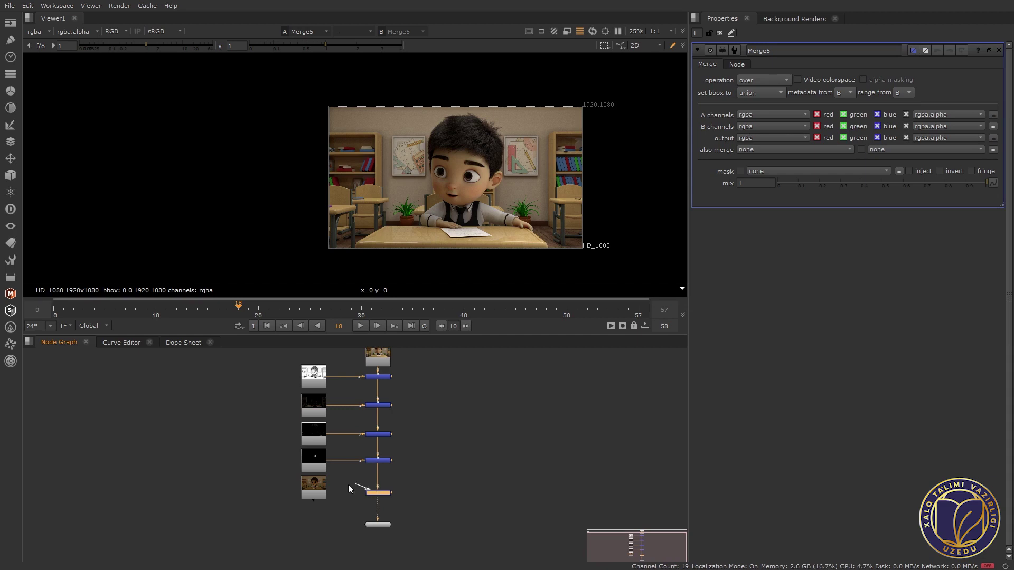
left_click_drag(375, 492, 375, 486)
scroll(470, 186, "up", 2)
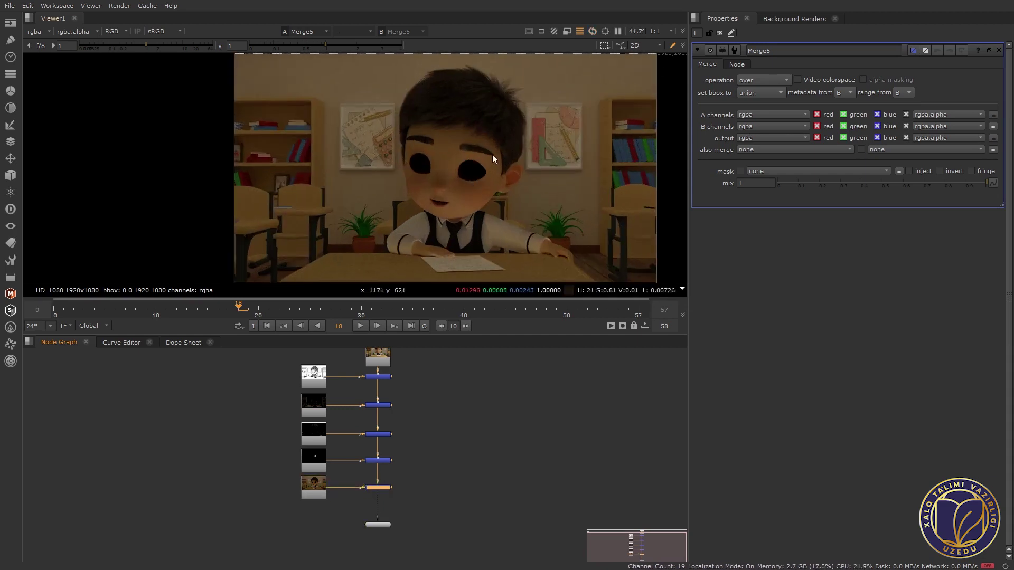
scroll(509, 163, "down", 1)
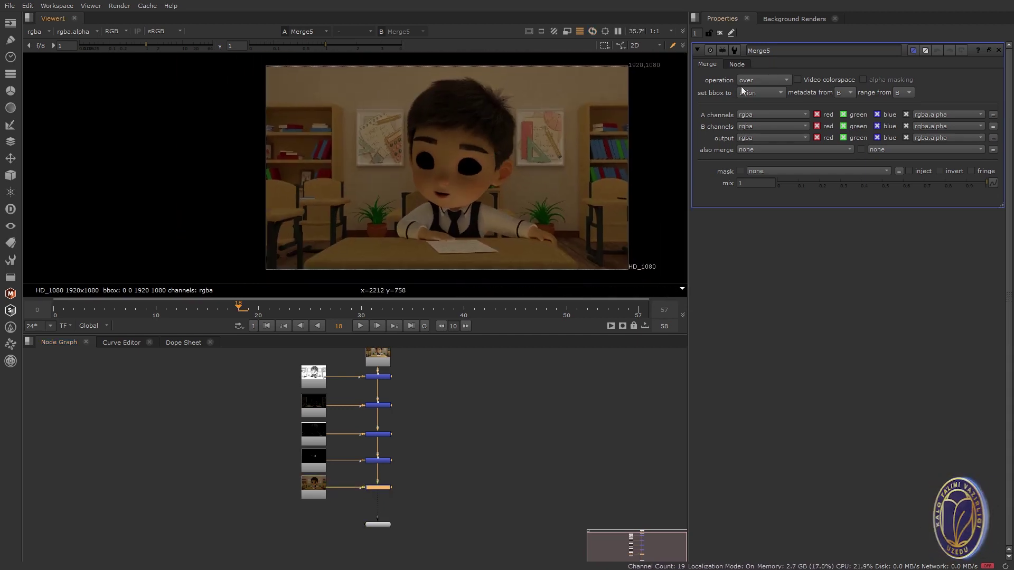
Switch Merge5 to screen and toggle it off and on to compare the GI pass.
left_click(769, 80)
left_click(770, 272)
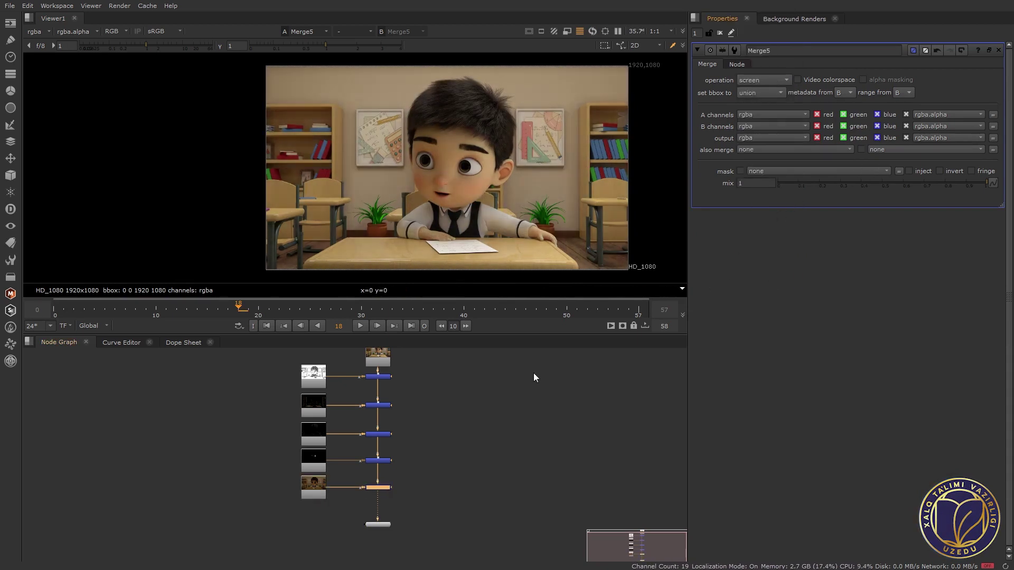
scroll(448, 218, "down", 2)
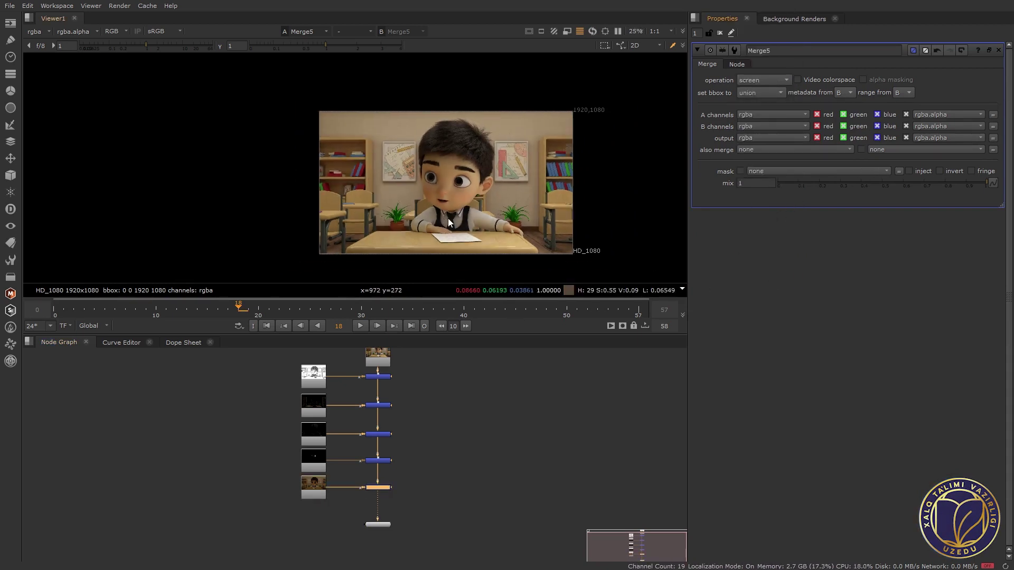
scroll(448, 218, "up", 1)
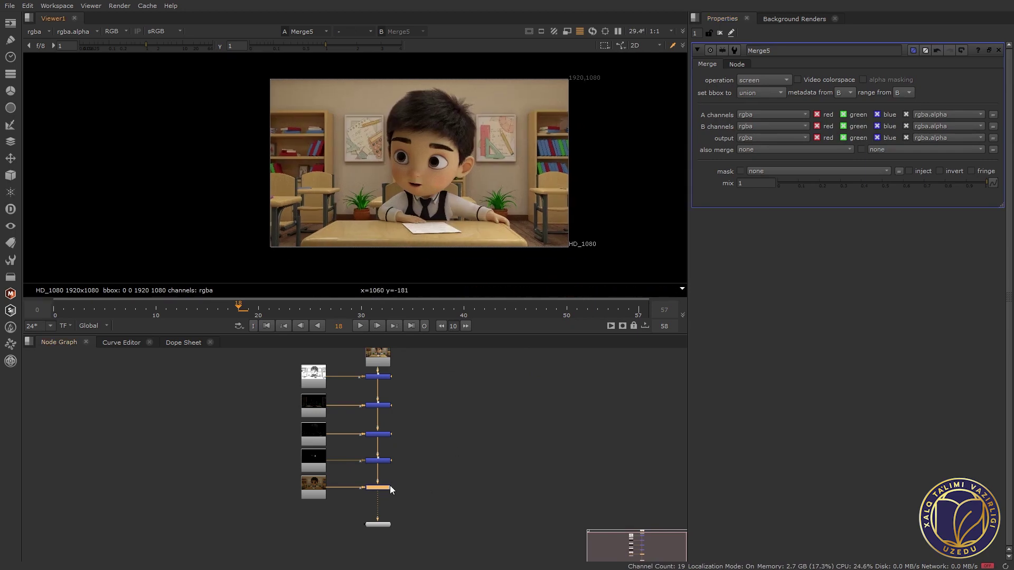
key("d")
scroll(493, 157, "up", 1)
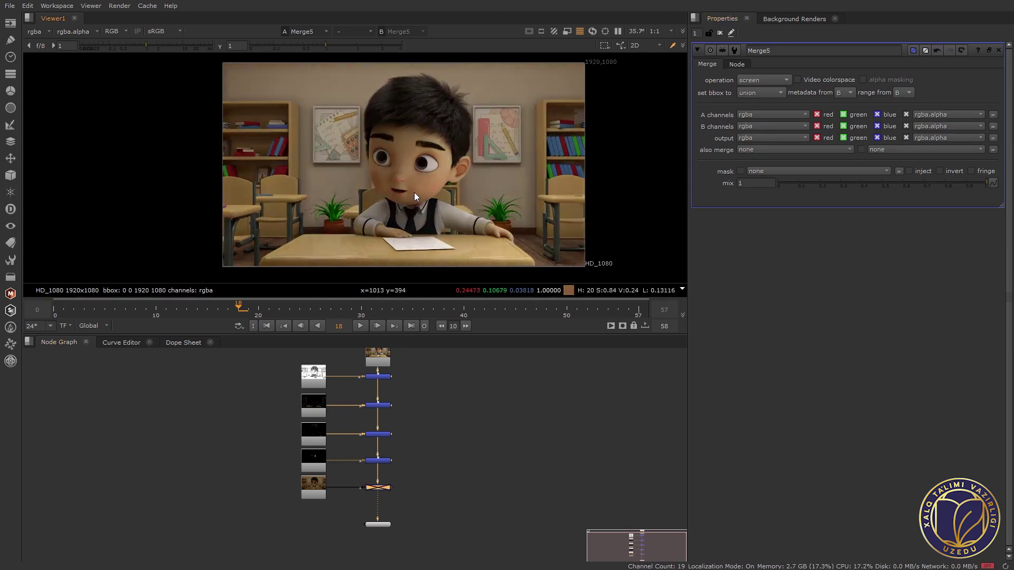
key("d")
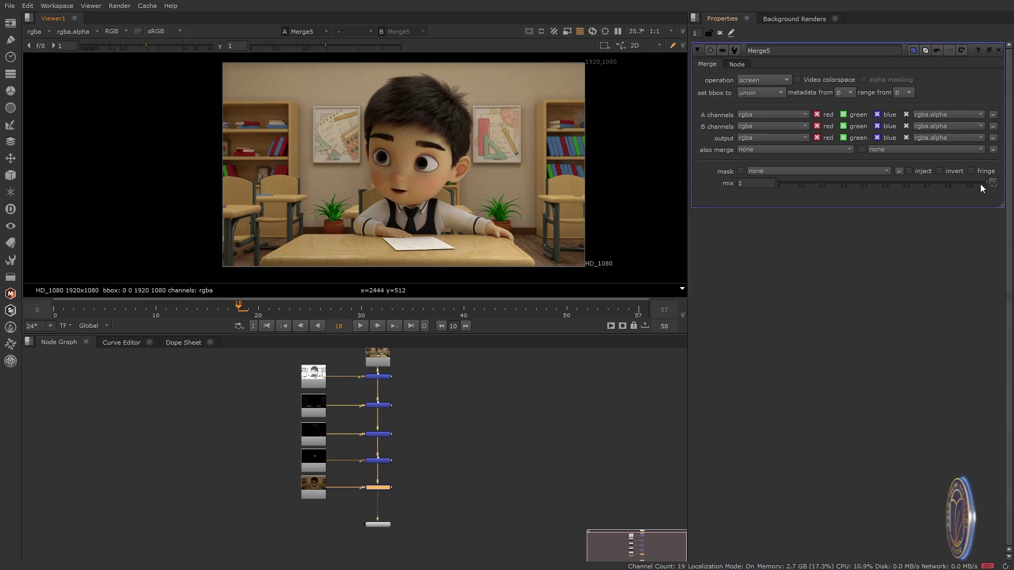
Drag Merge5's mix from 0.52 down to 0.23, then pull the viewer connection off the merge.
left_click_drag(982, 183, 929, 174)
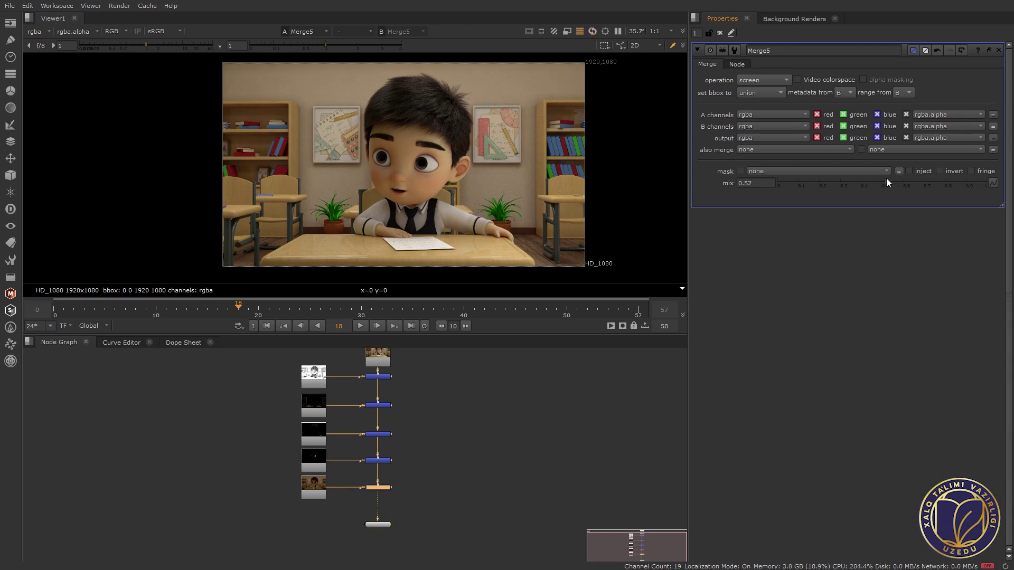
key("d")
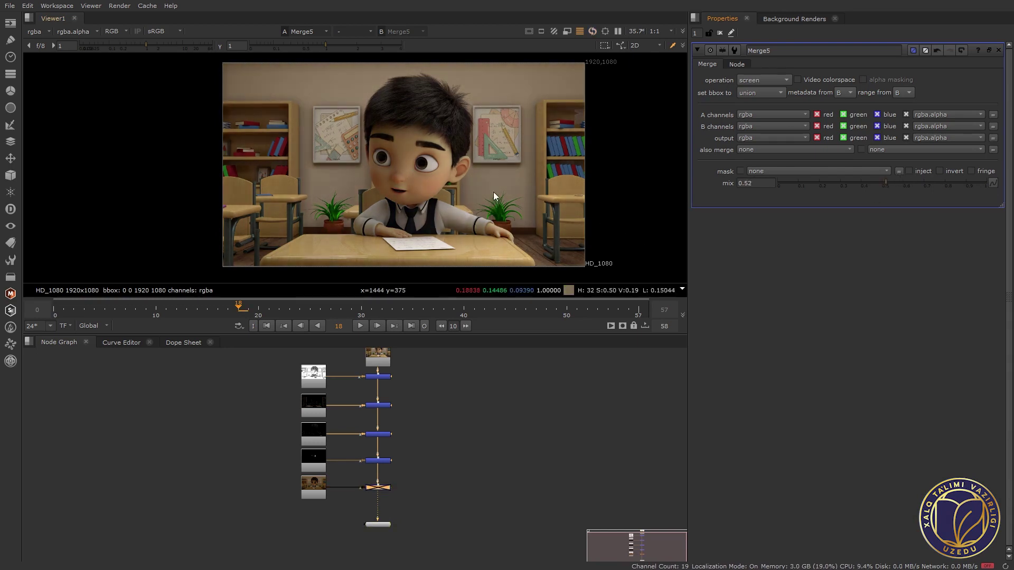
left_click_drag(884, 183, 874, 183)
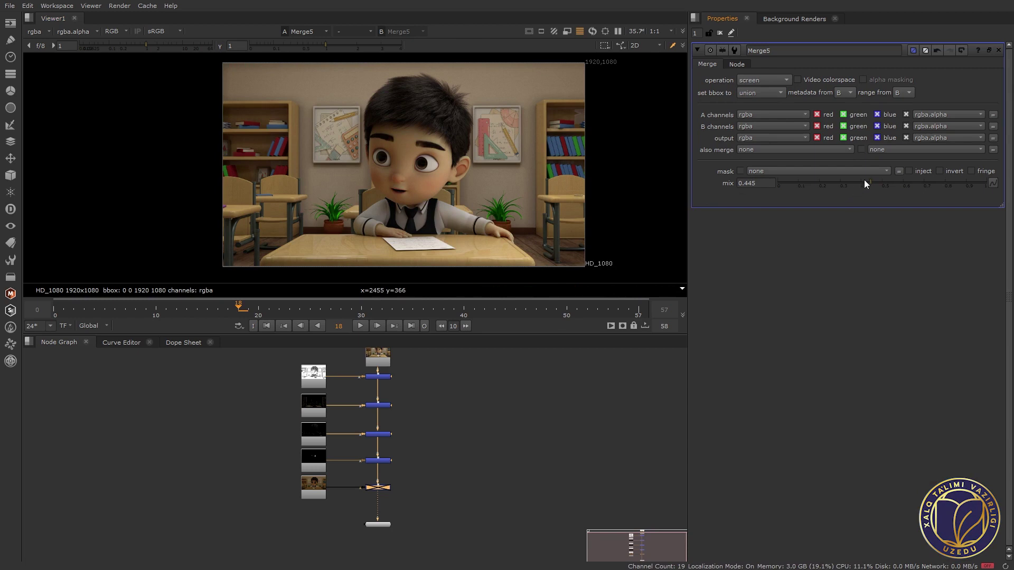
left_click_drag(869, 183, 860, 183)
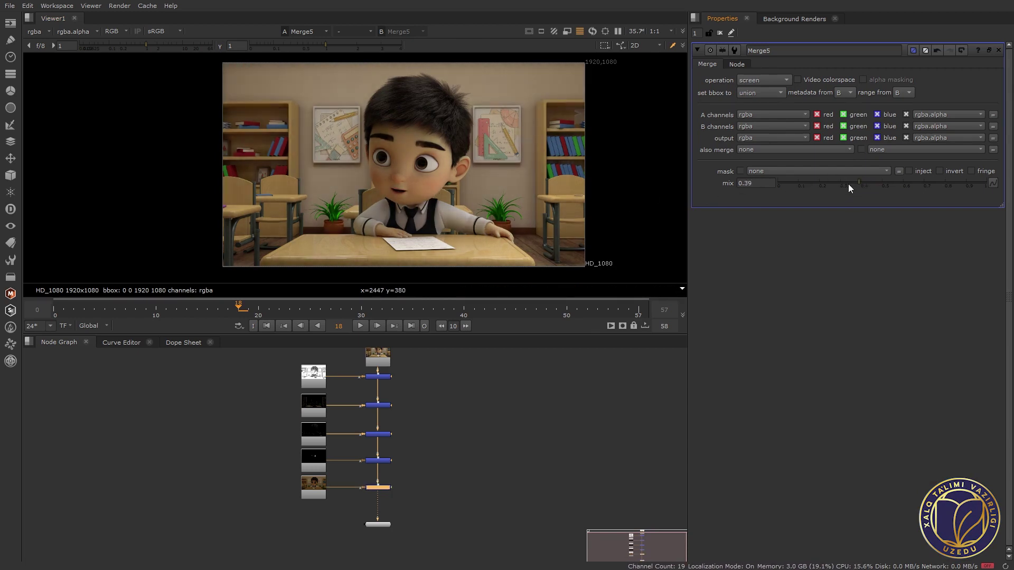
left_click_drag(849, 184, 841, 182)
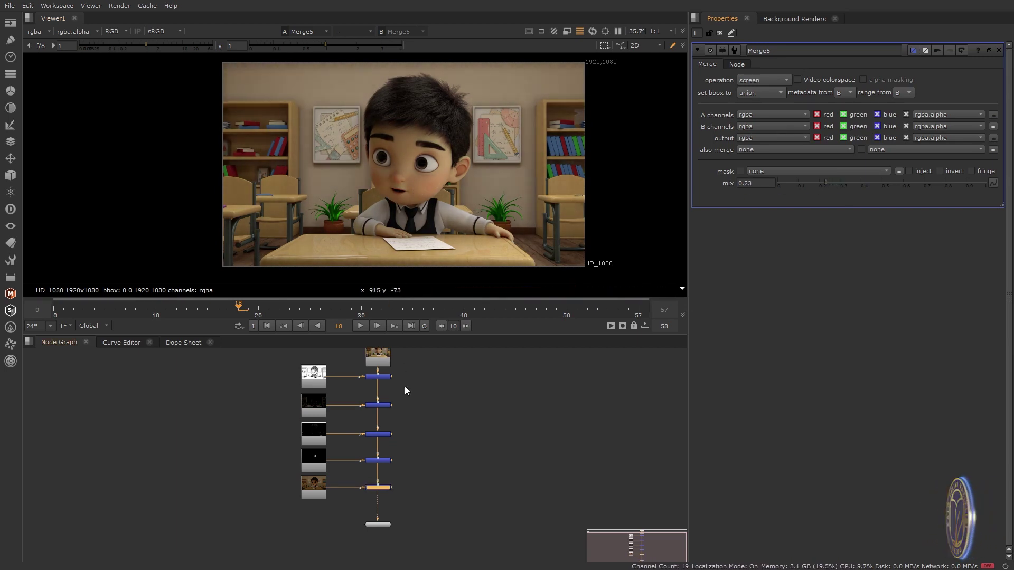
scroll(401, 391, "down", 3)
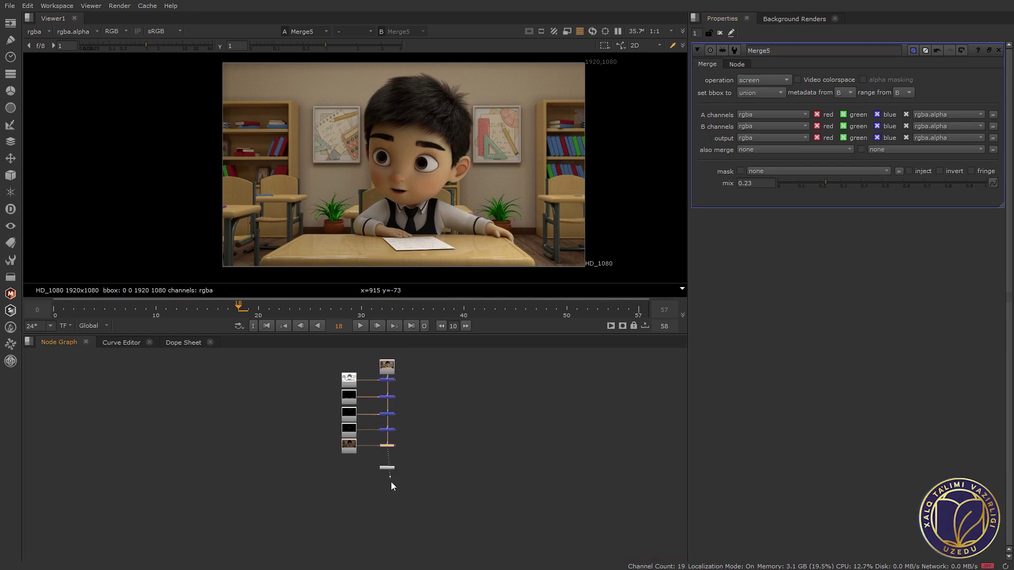
left_click_drag(394, 469, 391, 481)
Reconnect the viewer to the composite and load the vrayRE_SSS png sequence as Read7 beside the others.
key("1")
scroll(387, 446, "up", 4)
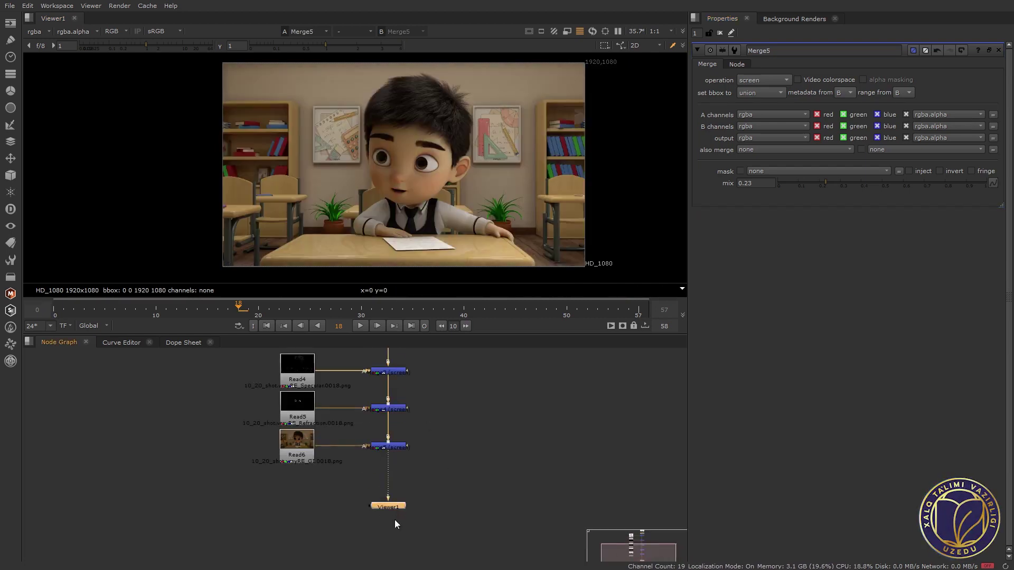
key("r")
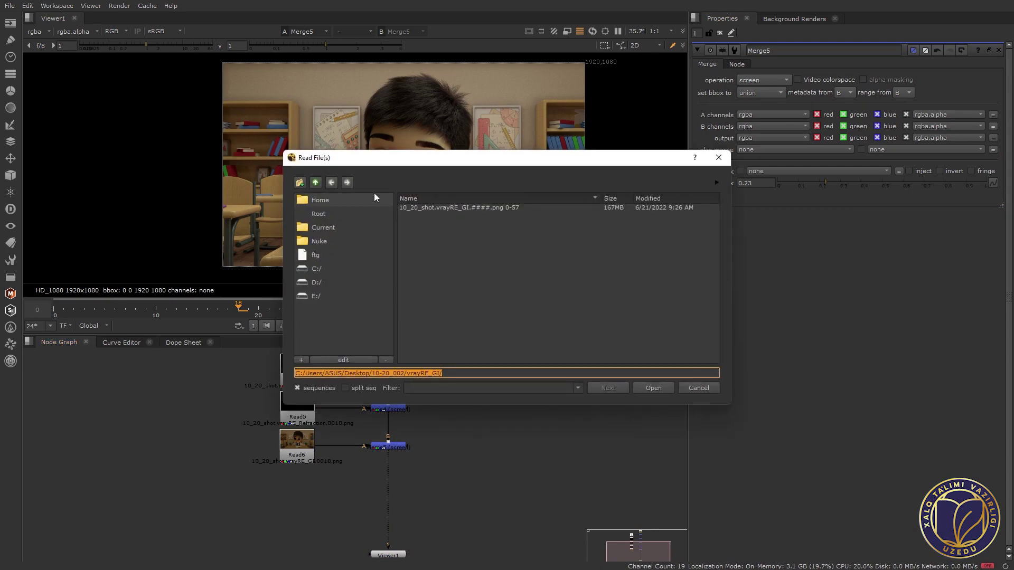
left_click(315, 182)
double_click(438, 290)
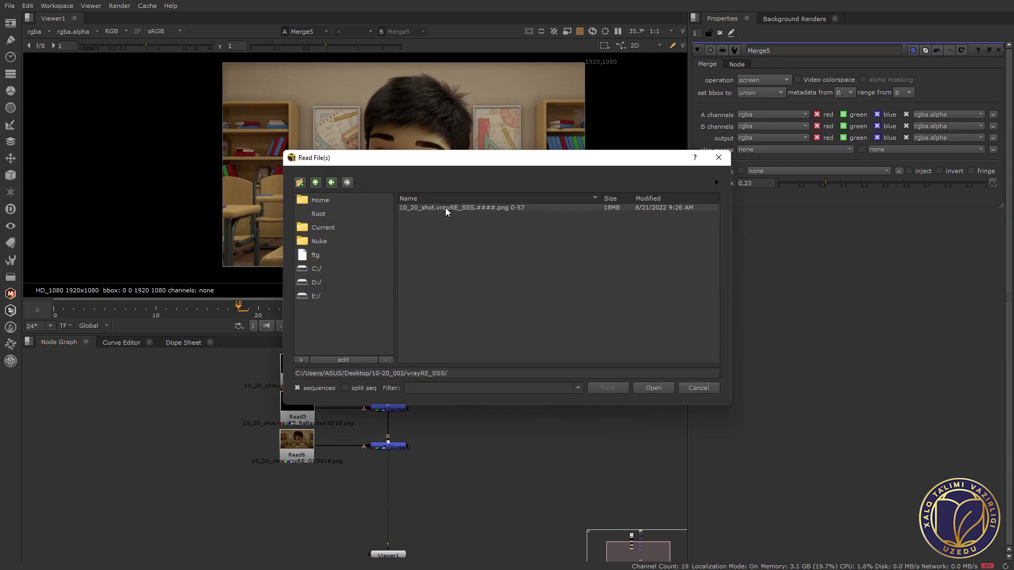
left_click(445, 208)
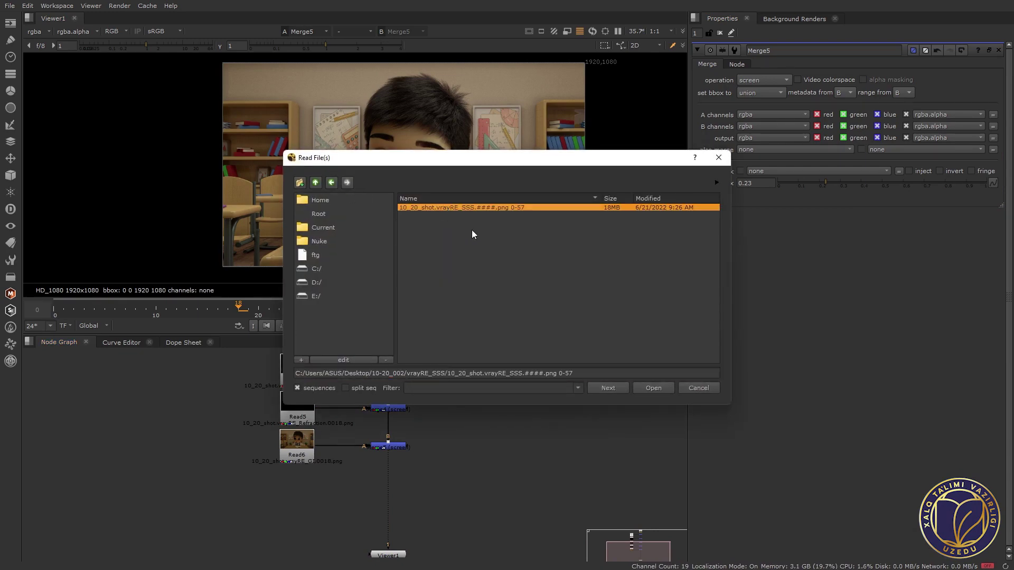
left_click(653, 388)
left_click_drag(451, 483, 299, 484)
Screen the SSS pass from Read7 onto the main pipe through a new Merge6 and compare it on and off.
left_click(462, 503)
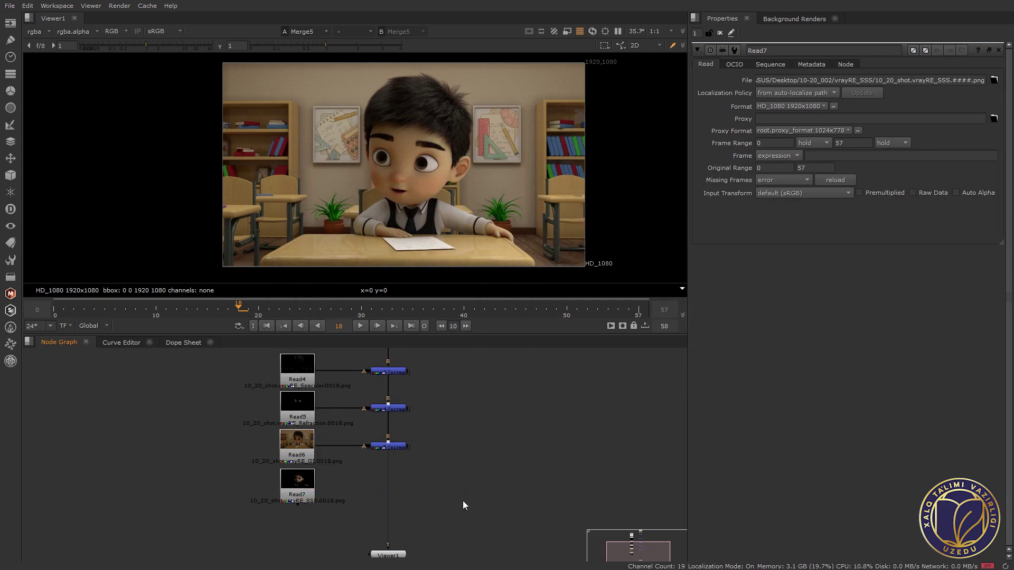
key("m")
left_click_drag(464, 503, 392, 493)
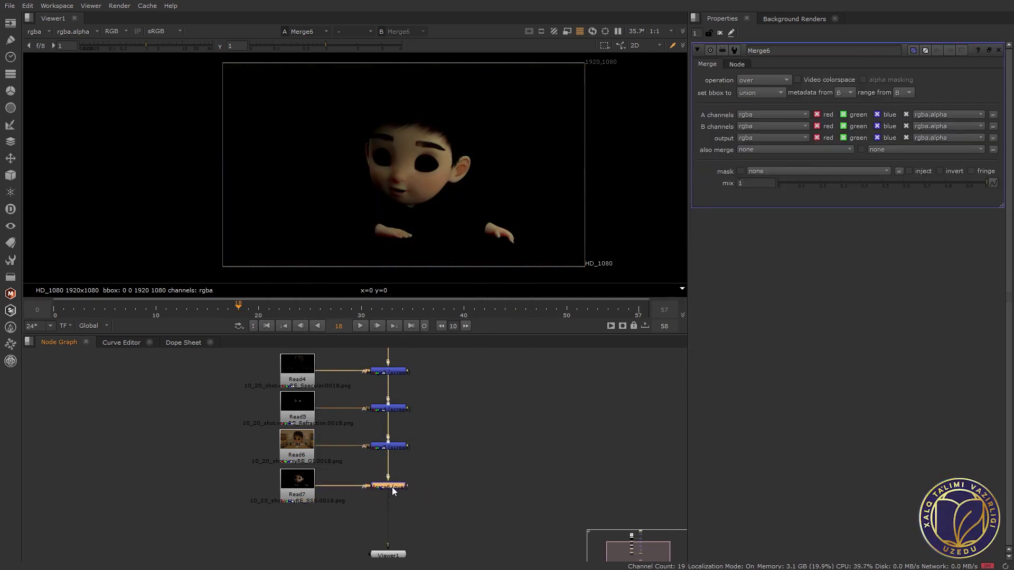
left_click(755, 80)
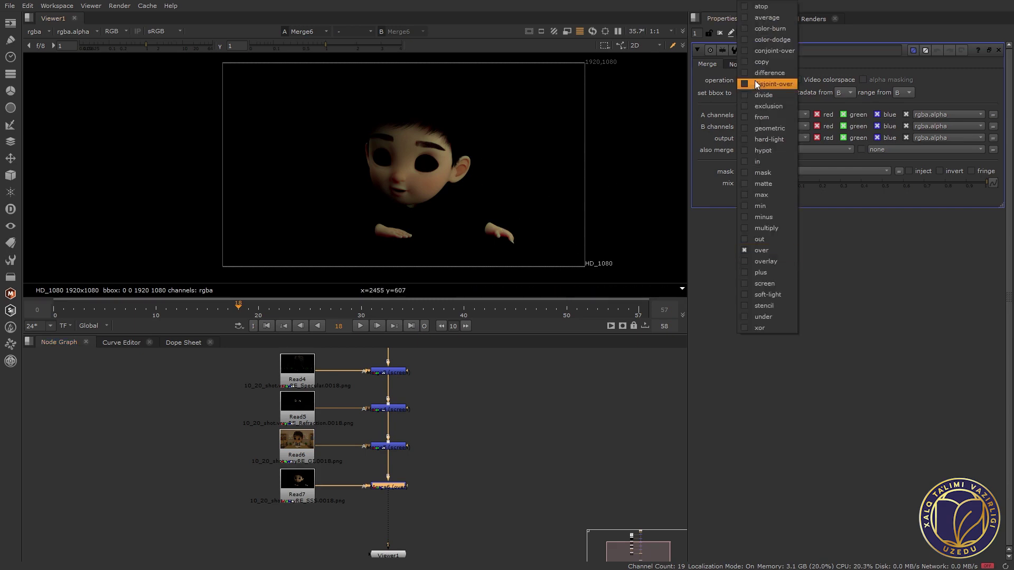
left_click(761, 285)
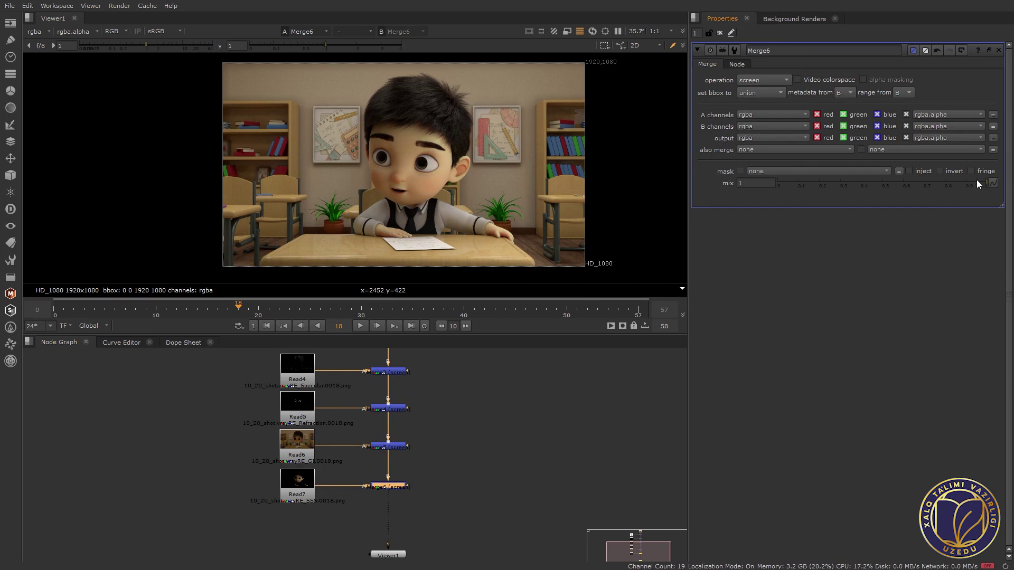
left_click_drag(960, 183, 949, 185)
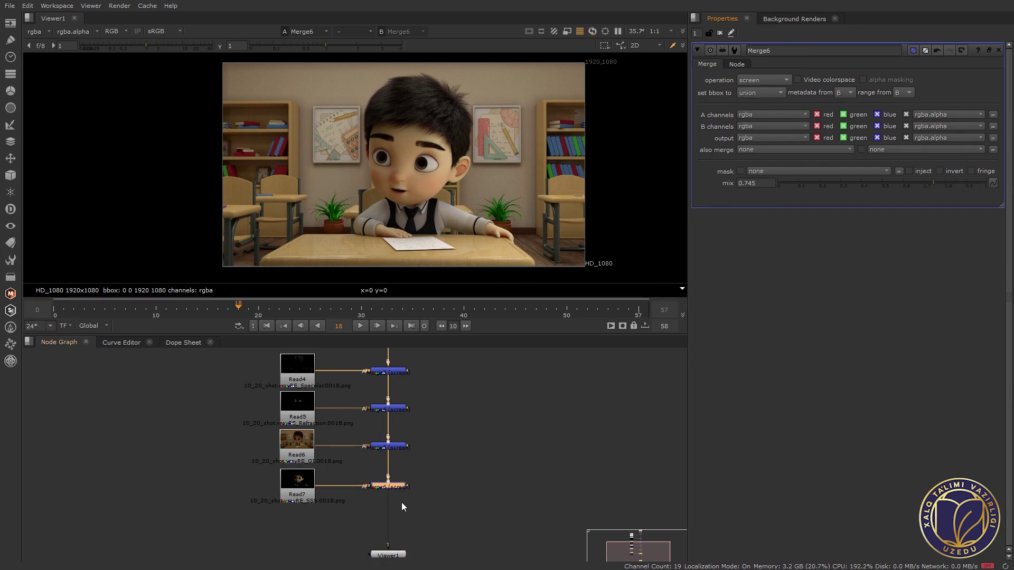
key("d")
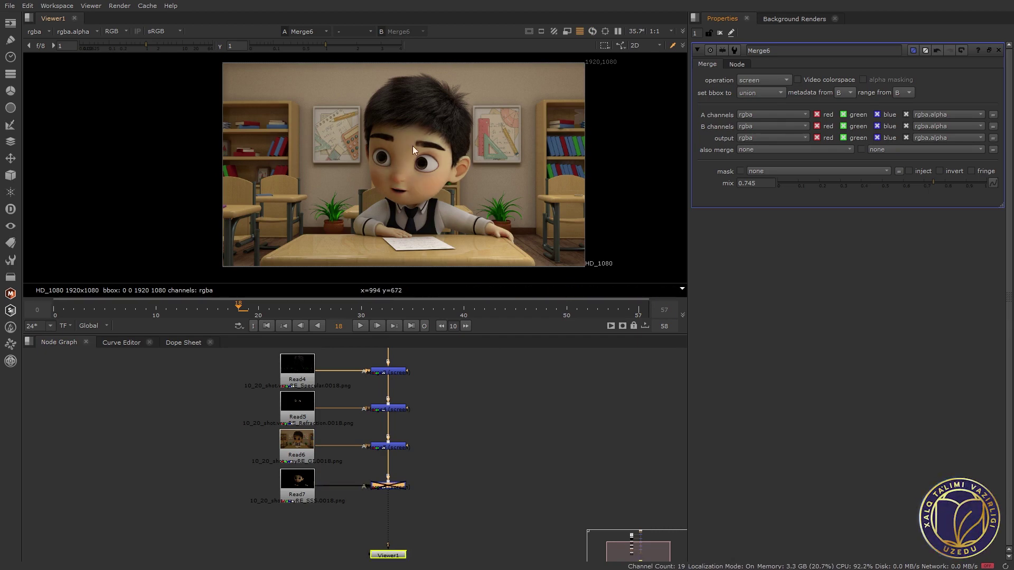
key("d")
Reduce Merge6's mix to 0.355 and move the viewer node lower in the graph.
scroll(496, 248, "up", 4)
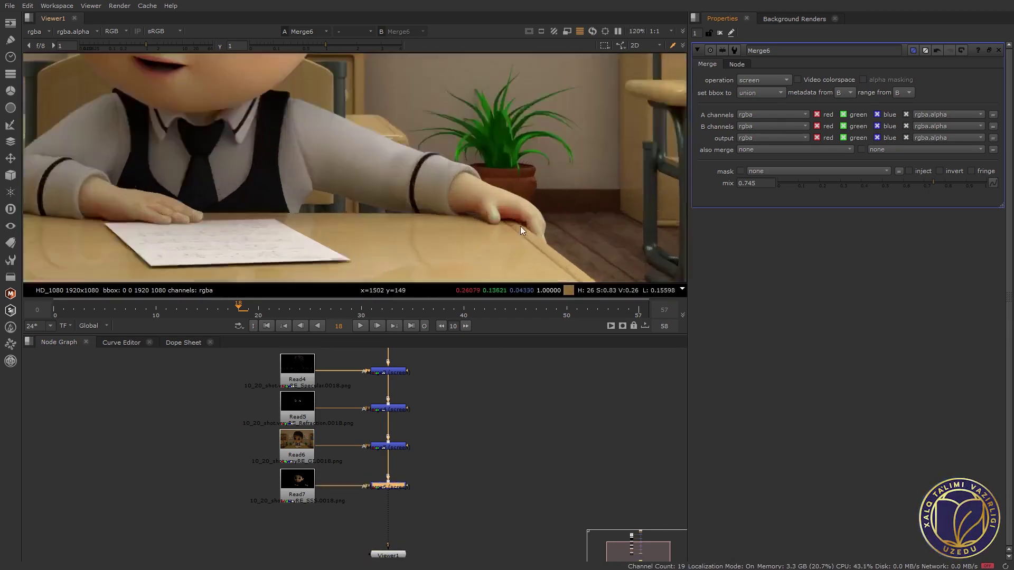
scroll(521, 226, "up", 3)
scroll(469, 208, "up", 1)
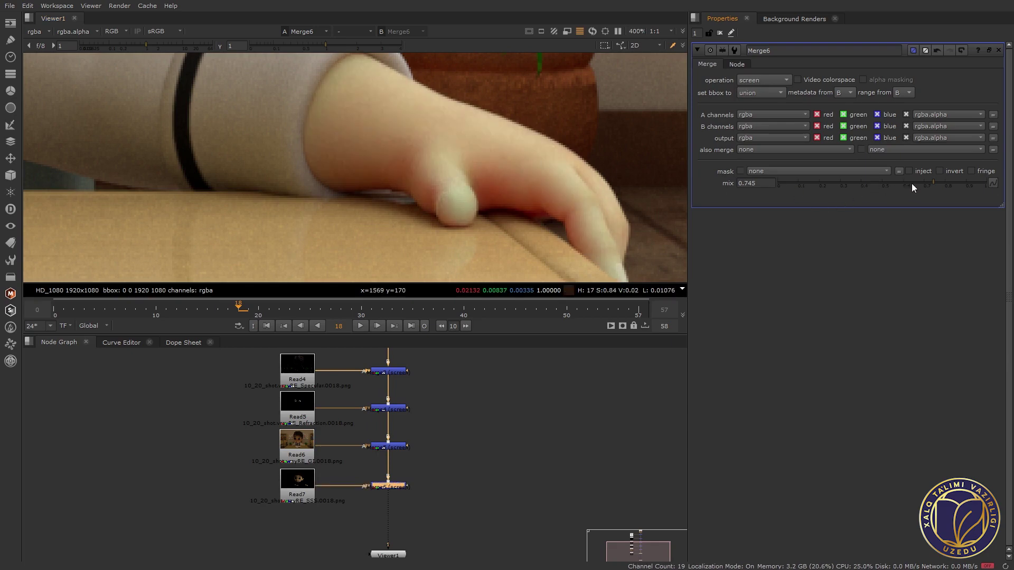
left_click_drag(921, 182, 852, 183)
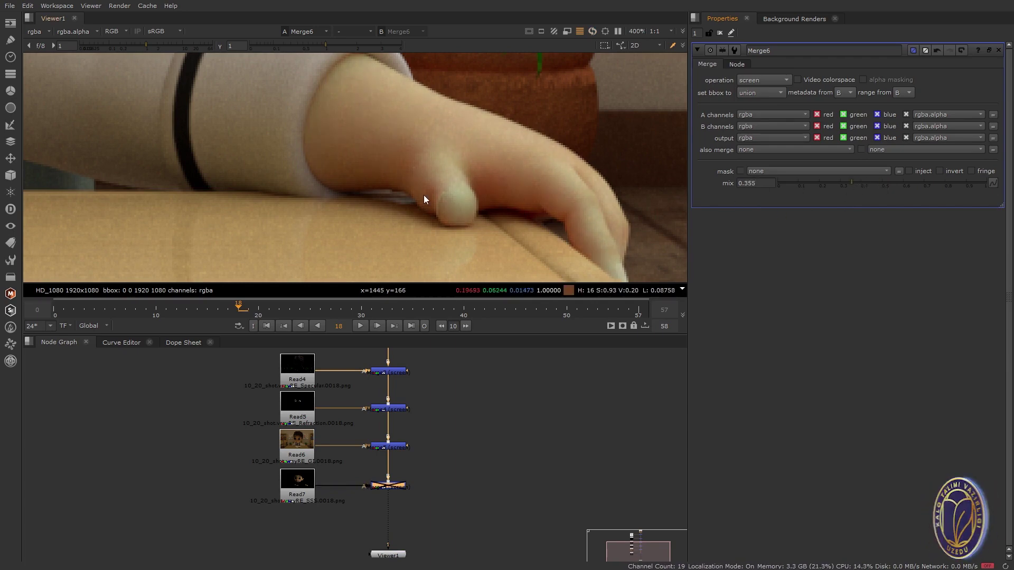
scroll(414, 179, "down", 5)
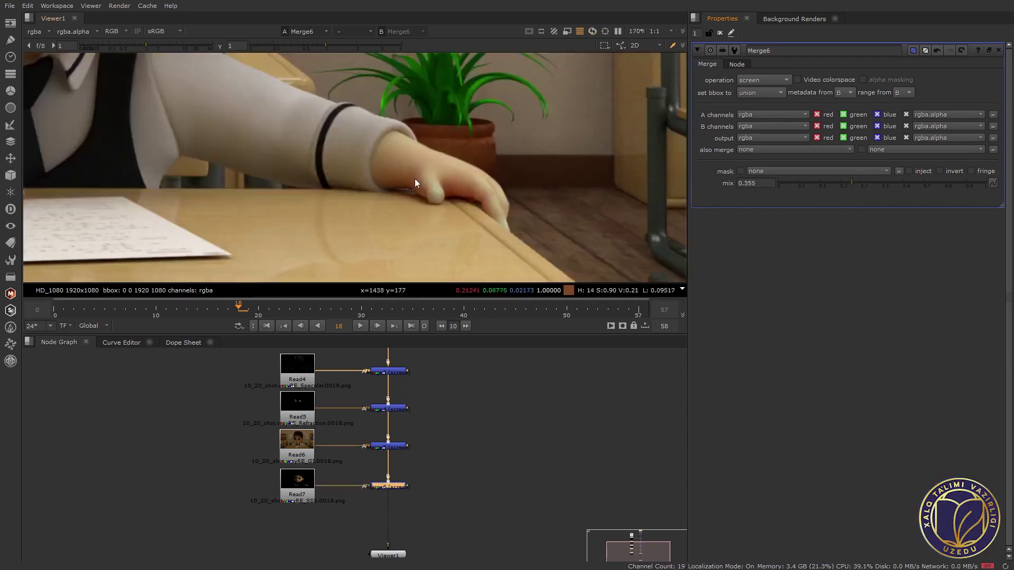
scroll(412, 185, "down", 2)
scroll(401, 179, "down", 2)
scroll(398, 195, "down", 1)
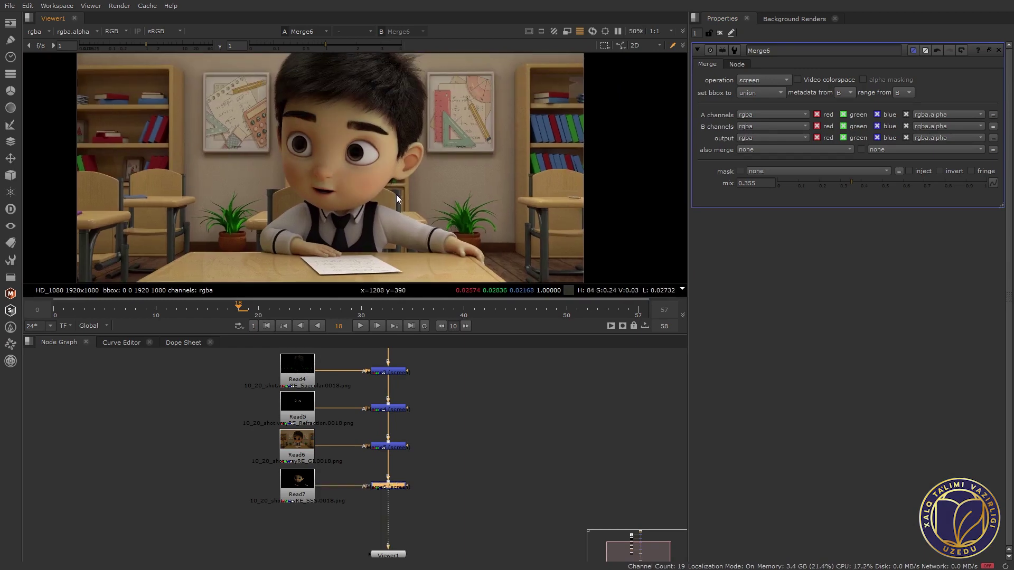
scroll(396, 195, "down", 1)
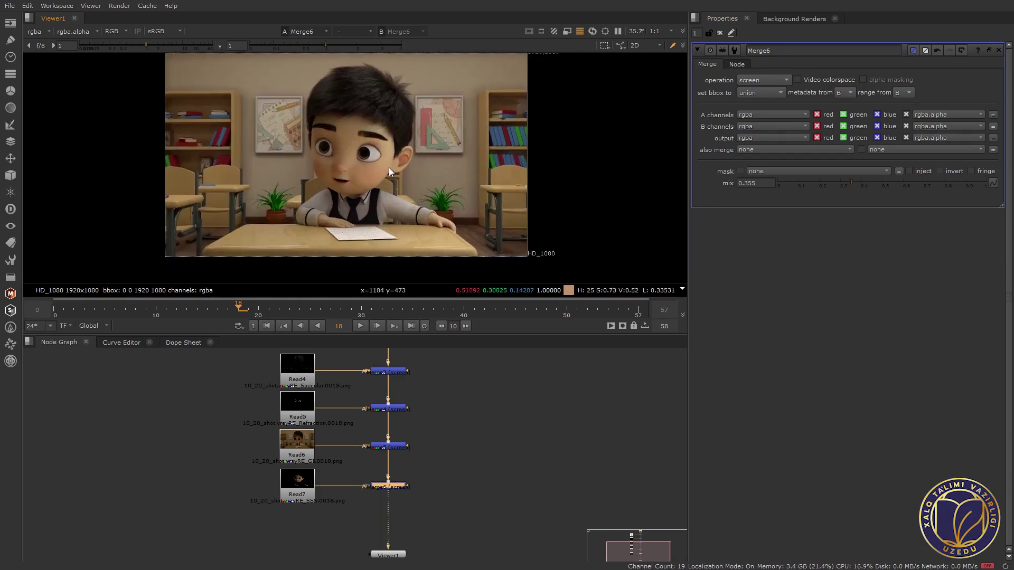
scroll(417, 435, "down", 2)
scroll(445, 441, "down", 1)
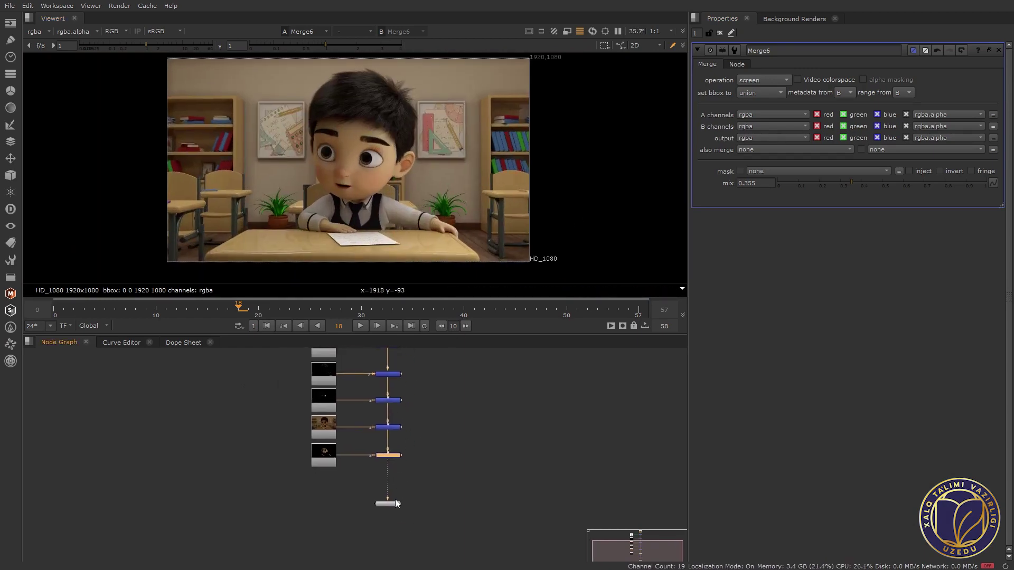
left_click_drag(395, 506, 395, 529)
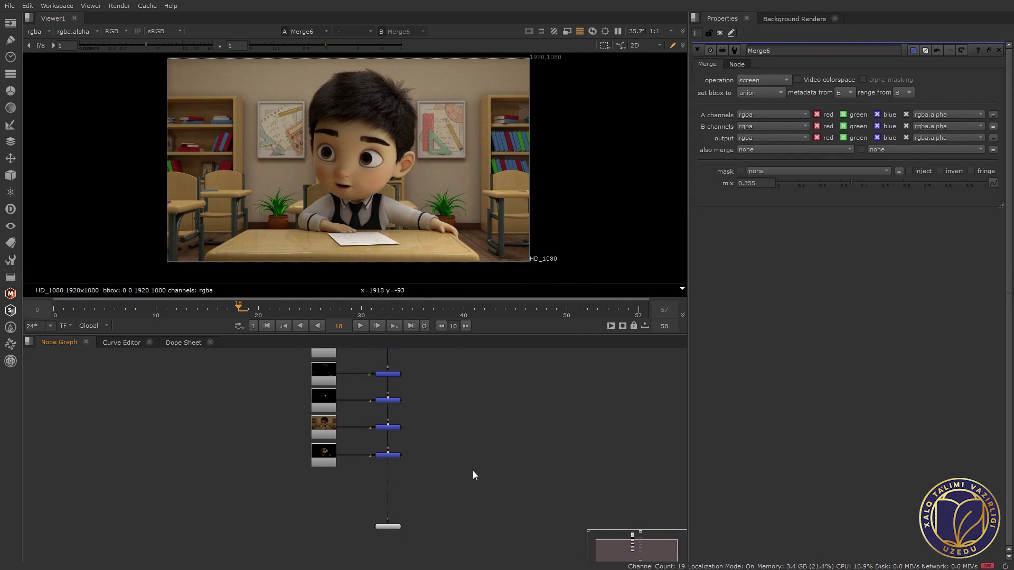
Load the vrayRE_DomeLight_Select1 sequence as Read8 below the other Read nodes.
key("r")
left_click(317, 182)
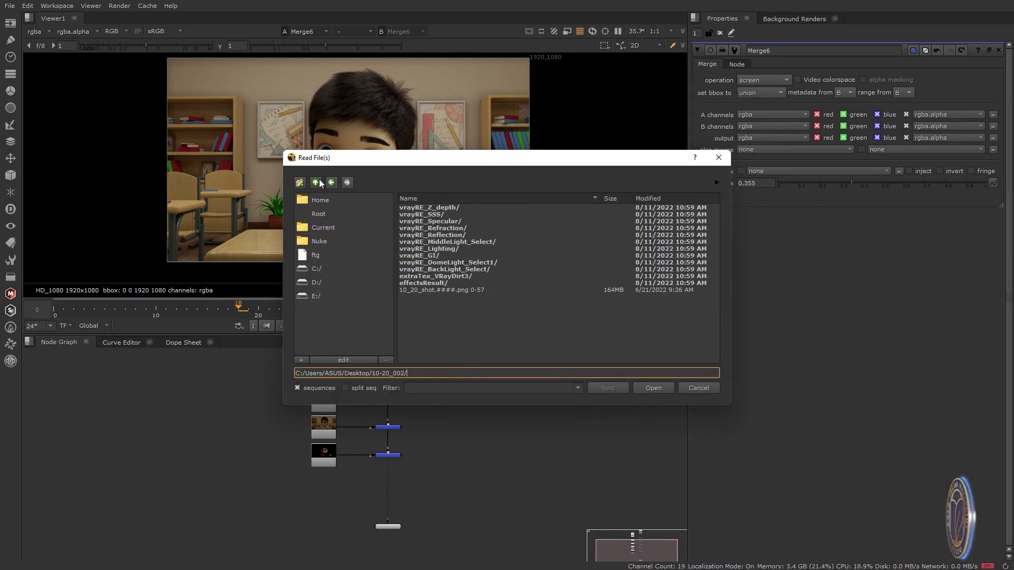
double_click(465, 262)
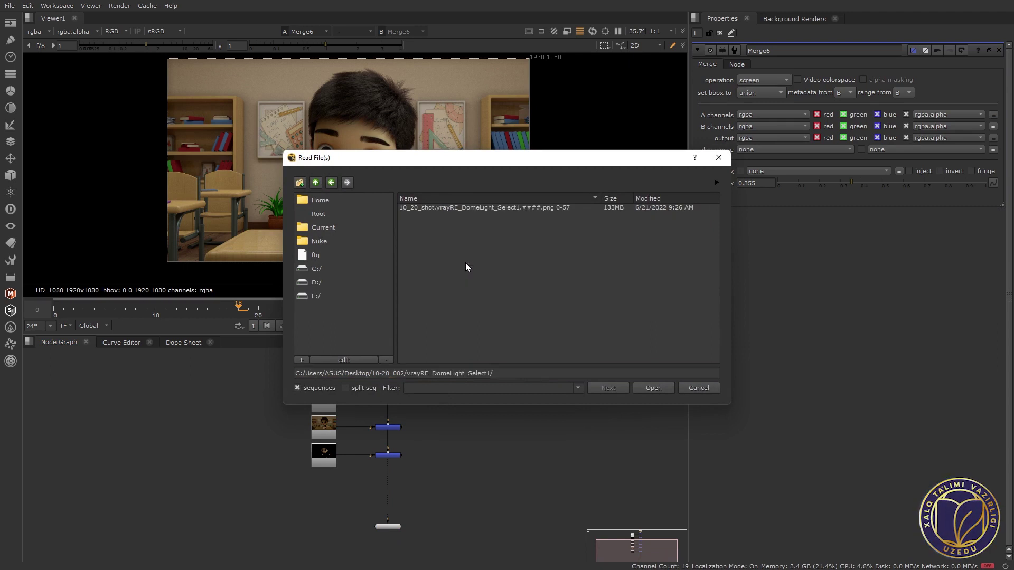
left_click(537, 207)
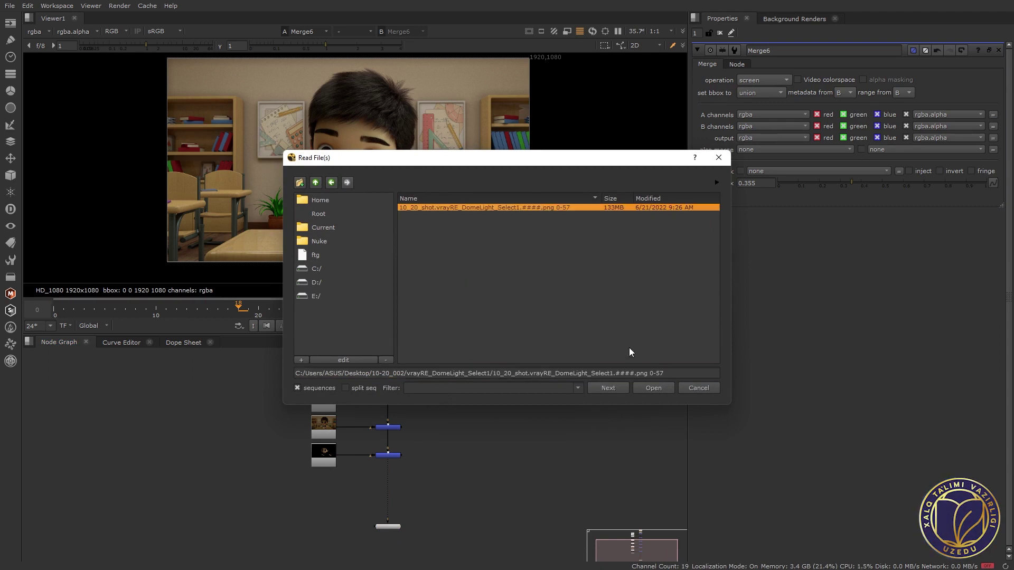
left_click(653, 388)
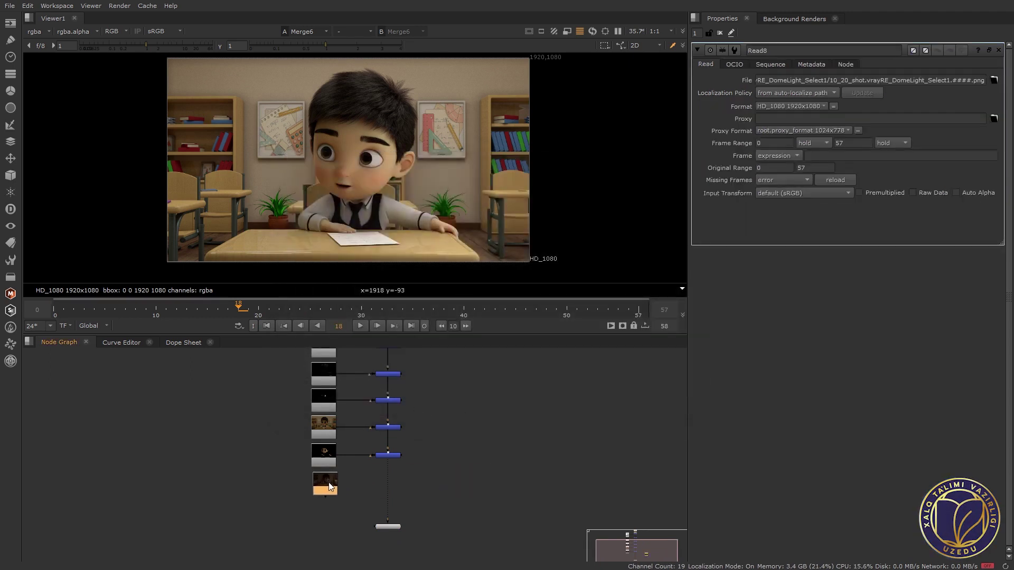
left_click(326, 486)
Screen Read8 onto the main pipe through Merge7 and toggle it to compare.
key("m")
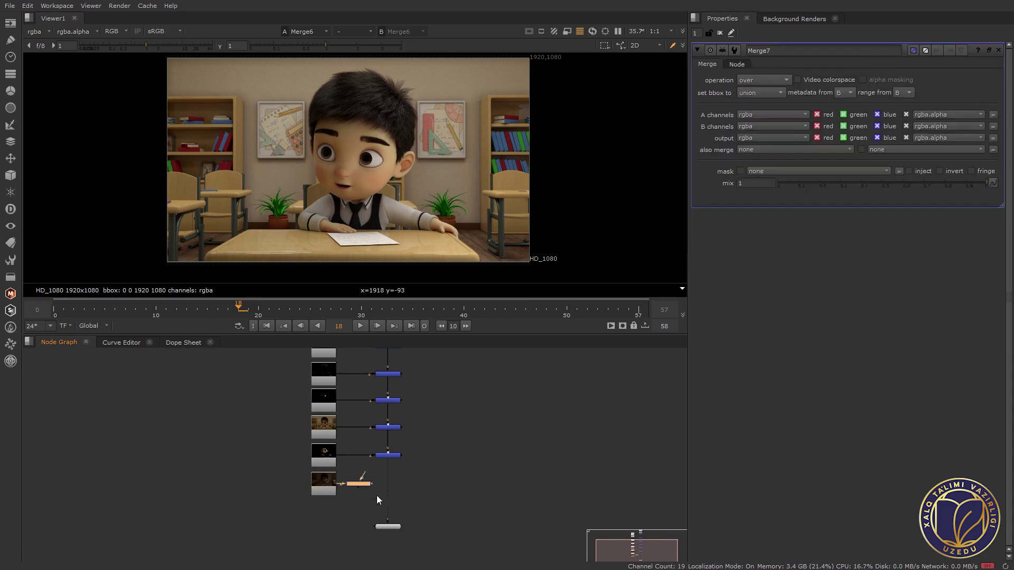
scroll(370, 496, "up", 5)
left_click_drag(324, 447, 437, 439)
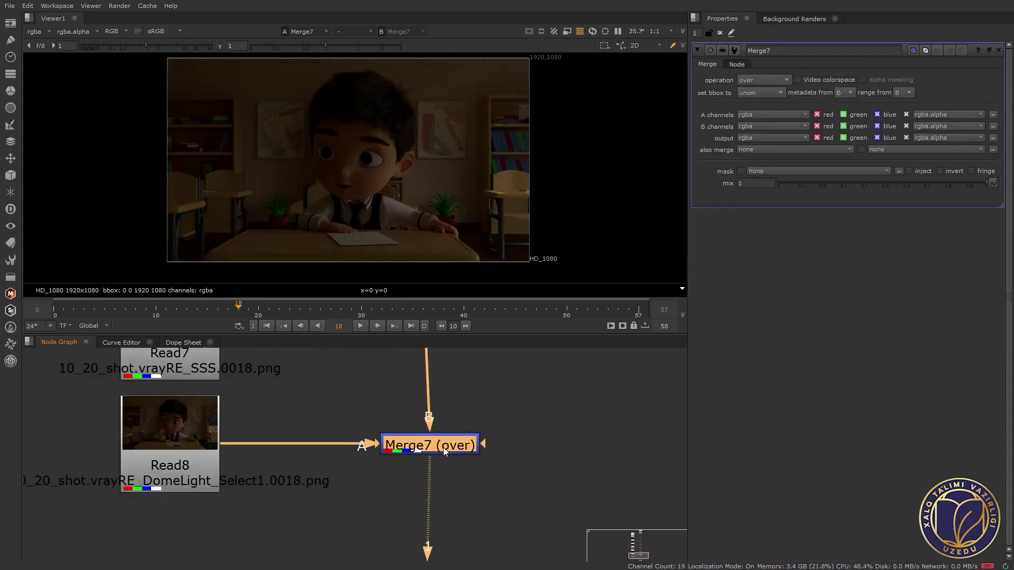
scroll(441, 448, "down", 5)
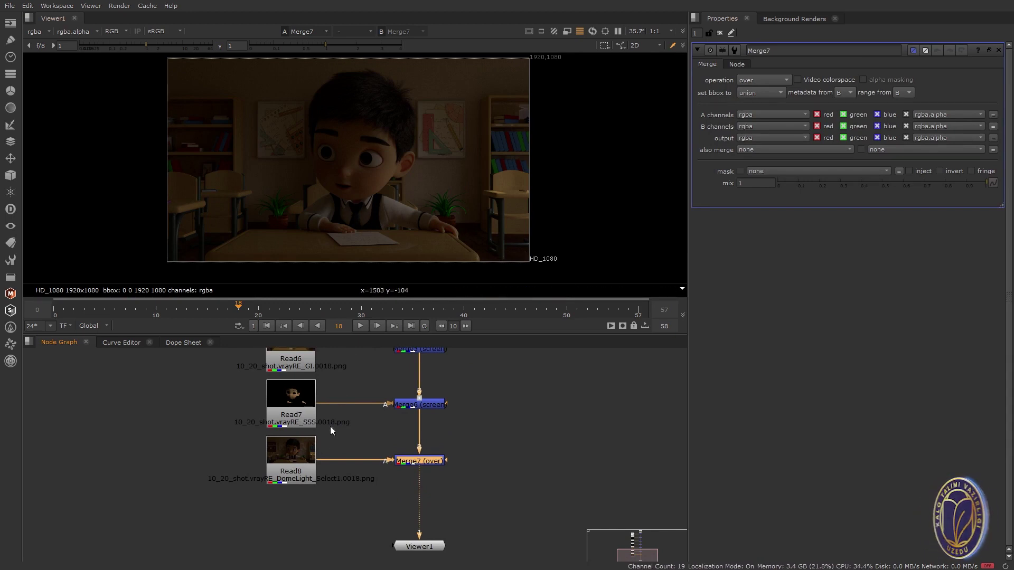
left_click(763, 81)
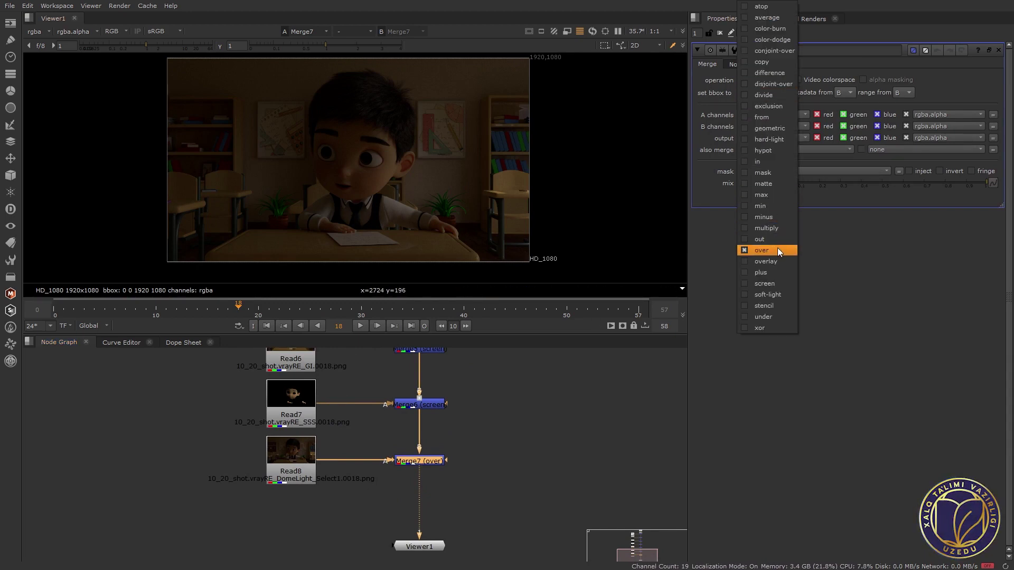
left_click(772, 282)
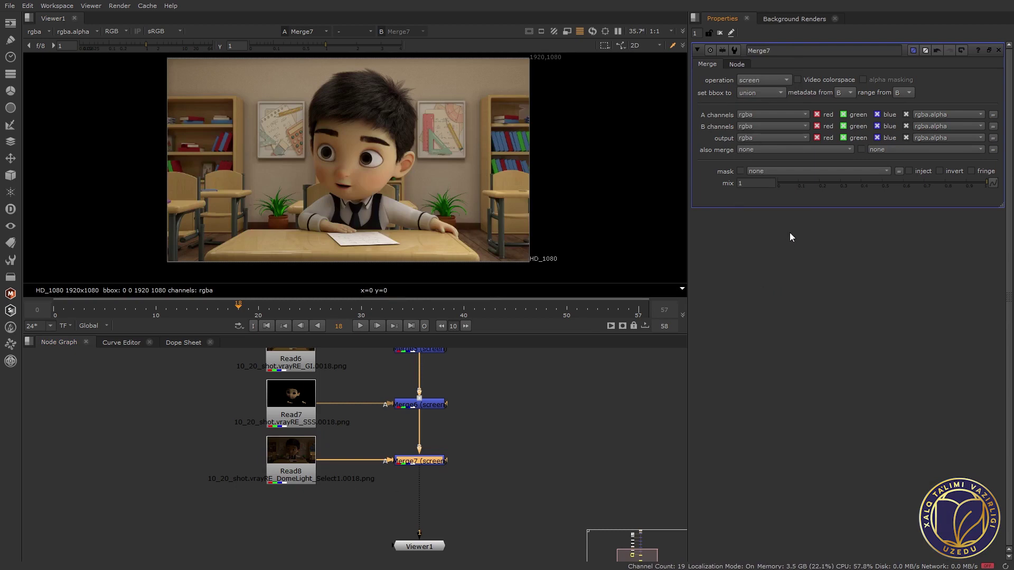
key("d")
key("d")
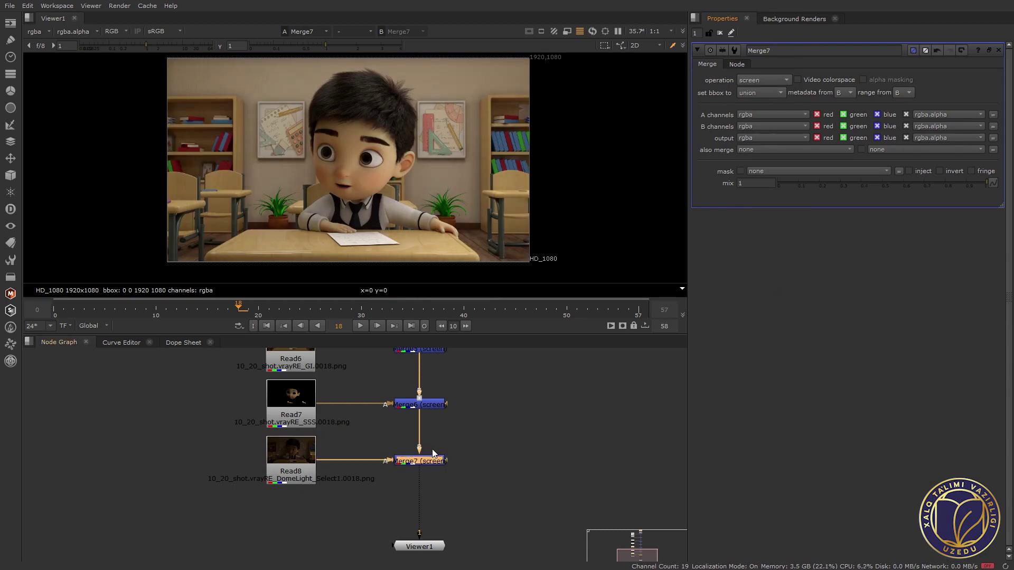
key("d")
key("d")
key("d")
key("d")
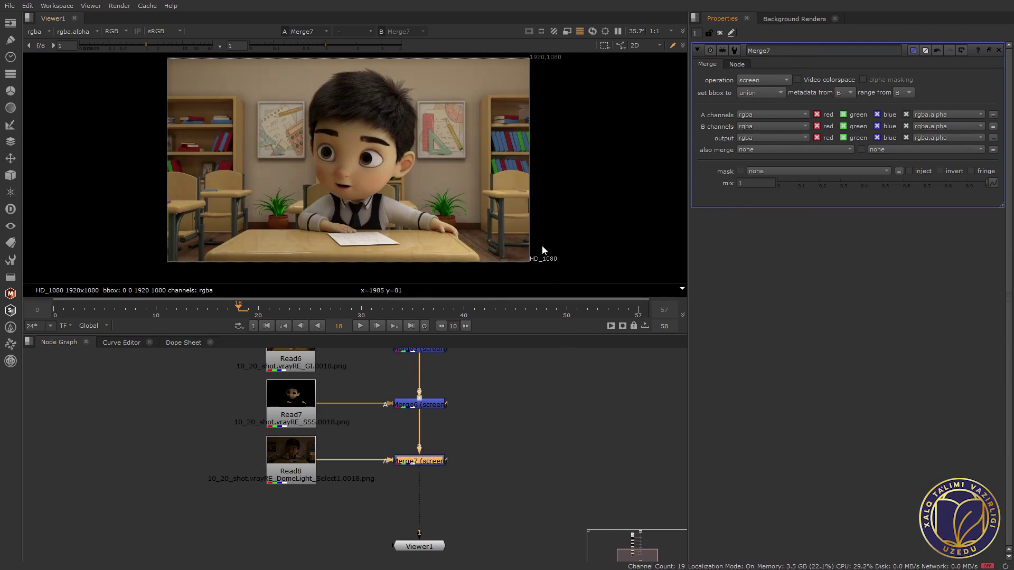
key("d")
key("d")
Select the Read8 and Merge7 nodes together in the node graph.
scroll(463, 437, "down", 2)
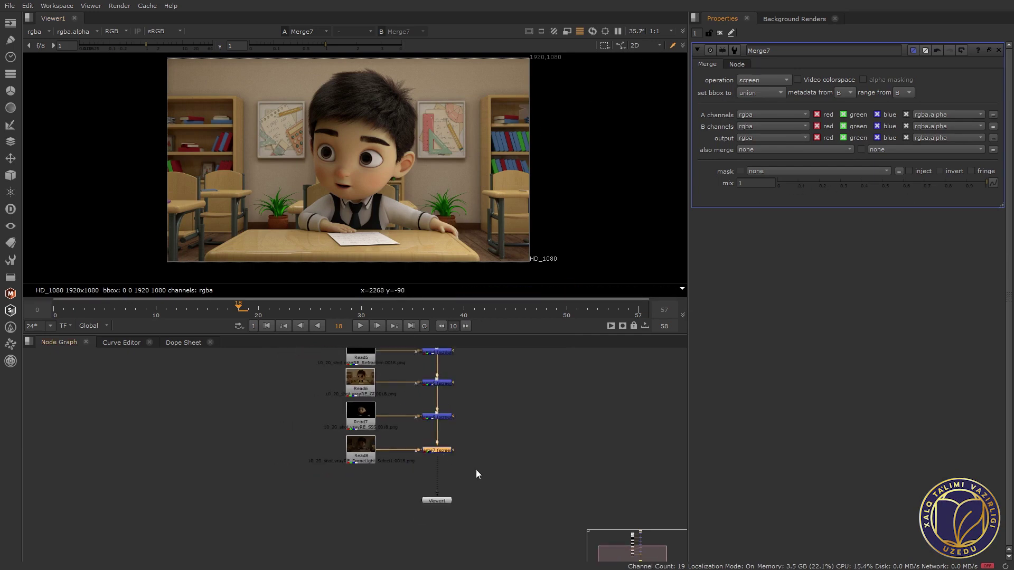
left_click_drag(476, 474, 330, 437)
scroll(333, 449, "up", 3)
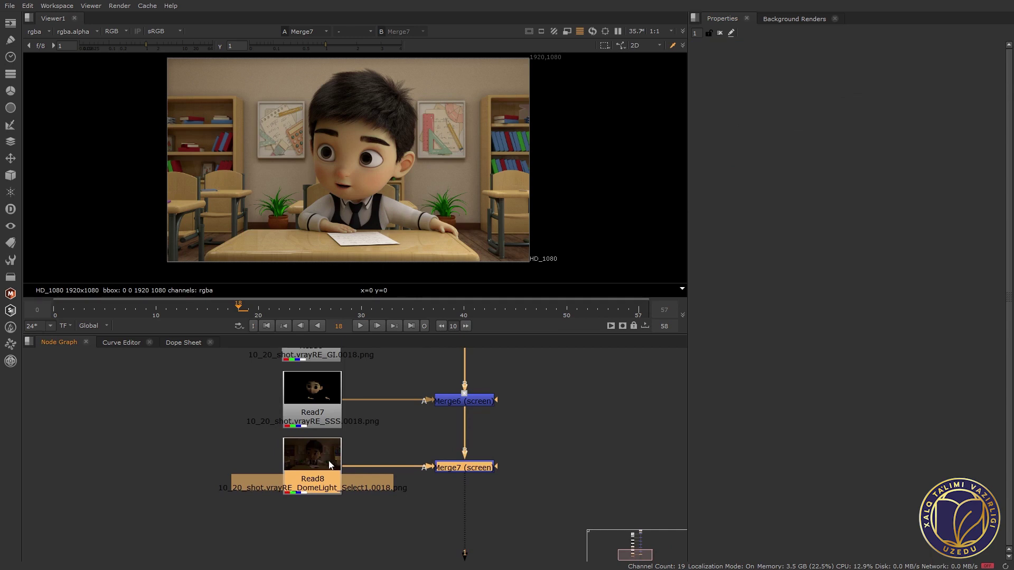
left_click(606, 444)
mouse_move(553, 523)
left_mouse_down()
mouse_move(306, 480)
mouse_move(328, 501)
left_mouse_up()
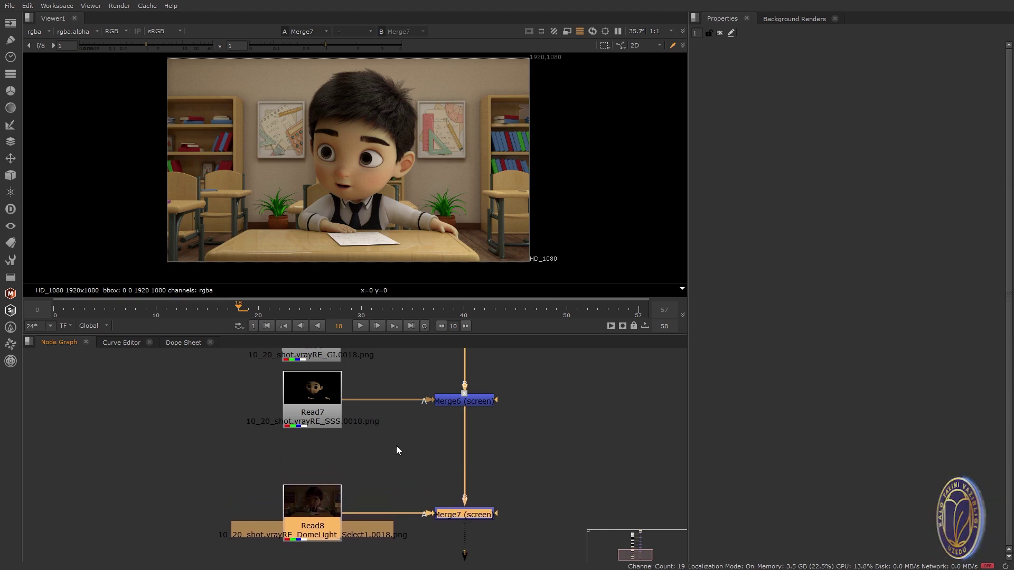
Insert ColorCorrect1 between Merge6 and Merge7 with master gain lowered to 0.3.
left_click(422, 428)
left_click(465, 402)
scroll(422, 433, "up", 3)
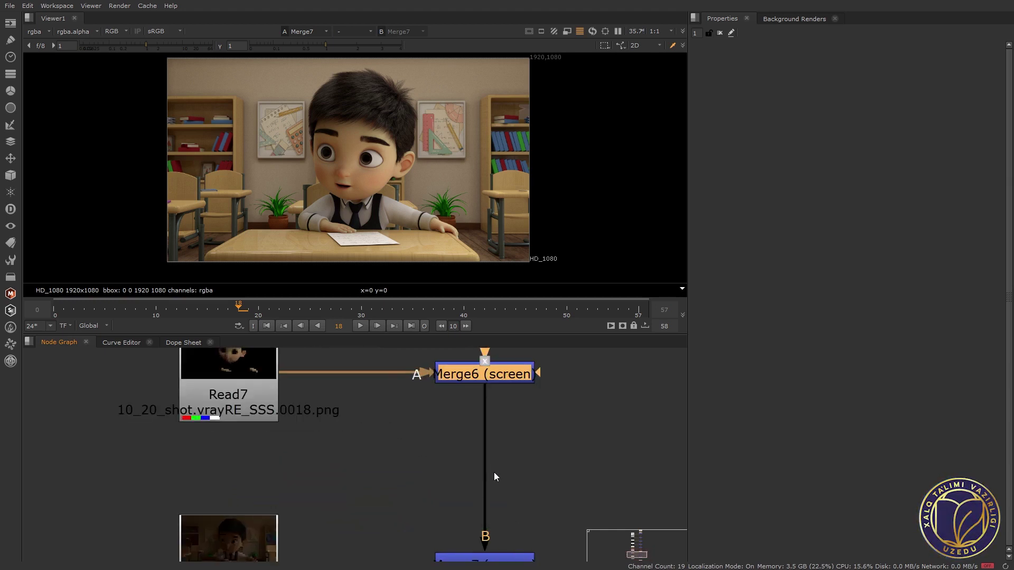
scroll(394, 516, "down", 3)
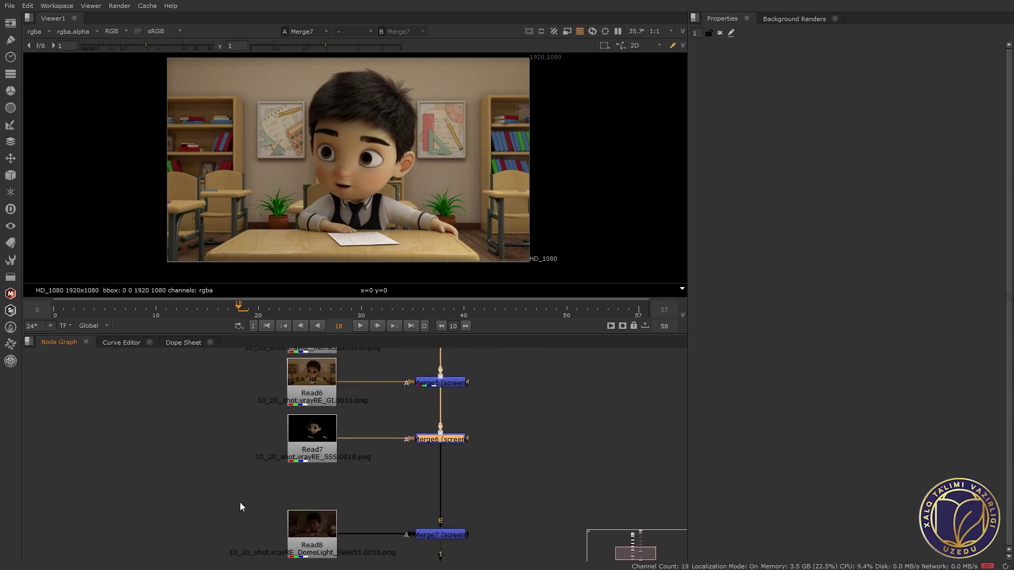
scroll(451, 544, "up", 3)
left_click(446, 524)
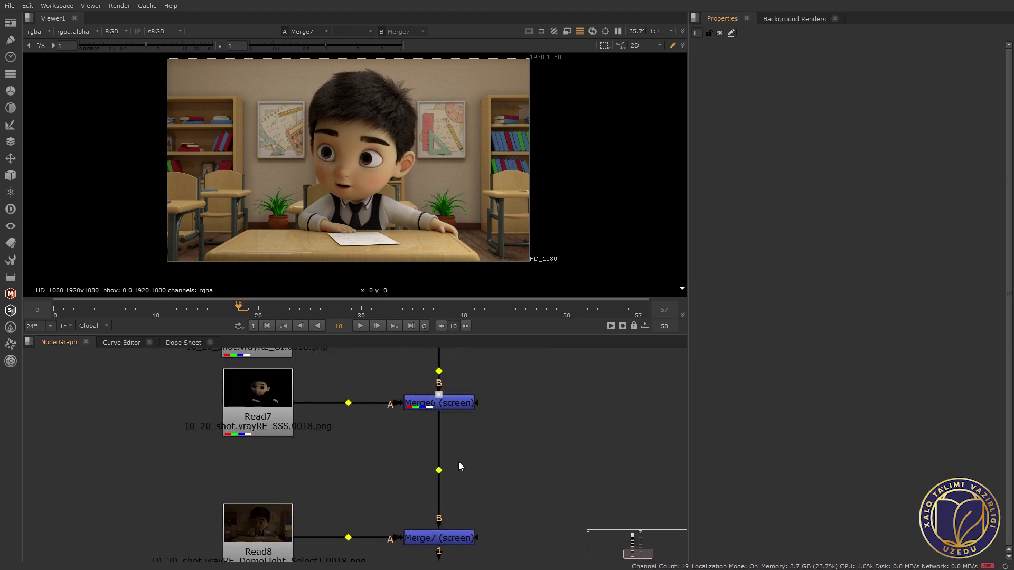
key("c")
left_click_drag(463, 446, 445, 458)
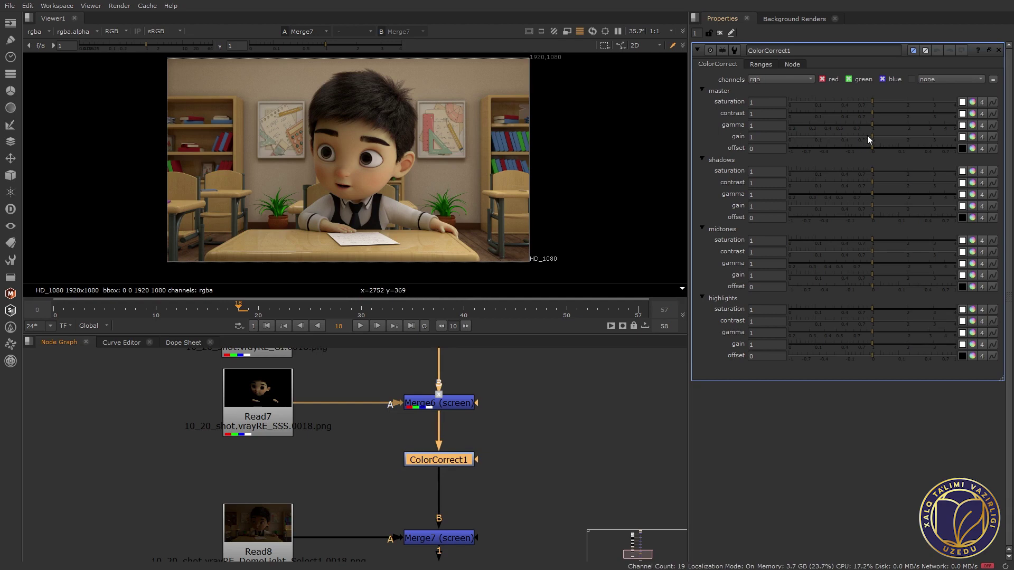
left_click_drag(872, 135, 834, 137)
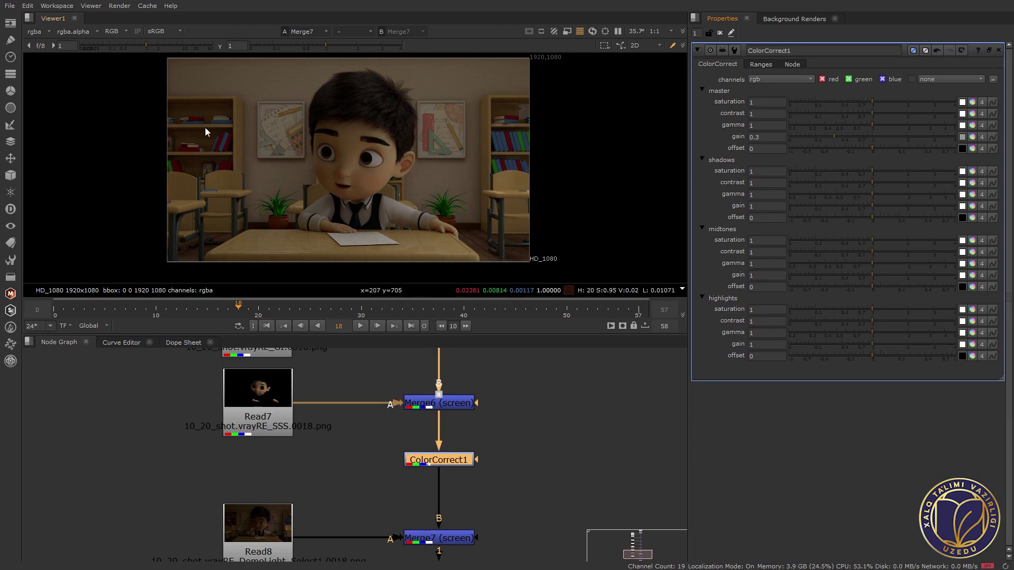
scroll(529, 448, "down", 2)
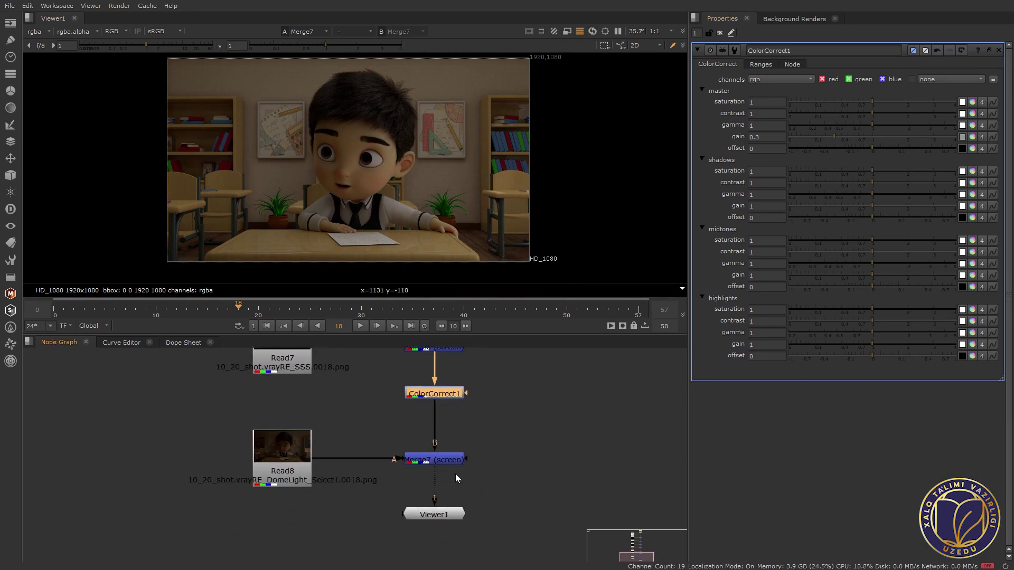
Duplicate the Read8 and Merge7 pair and line the copy up under Merge7.
left_click(457, 461)
double_click(309, 464)
double_click(453, 461)
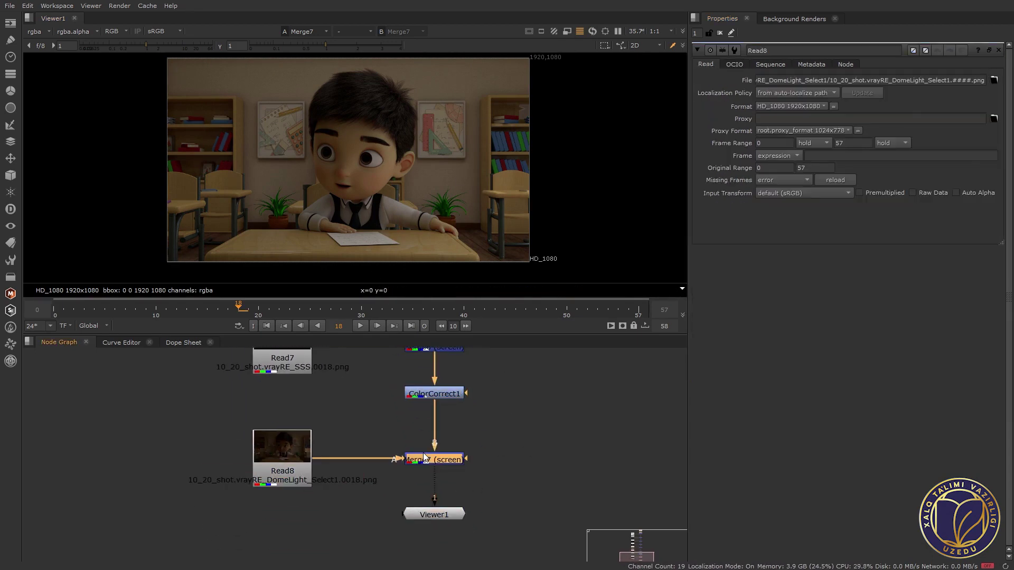
mouse_move(510, 494)
left_mouse_down()
mouse_move(253, 465)
mouse_move(284, 413)
left_mouse_up()
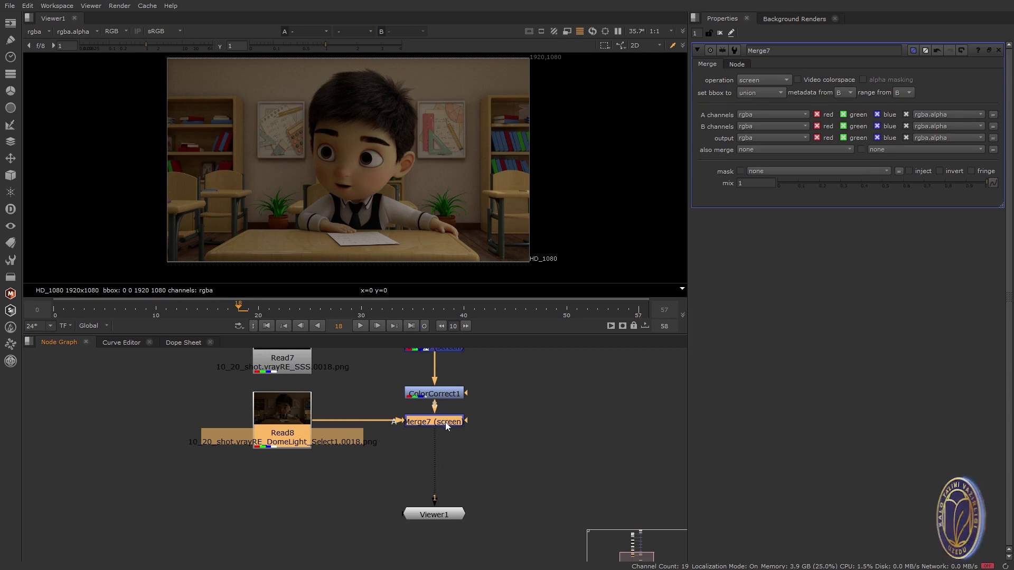
left_click(588, 448)
key("ctrl+v")
left_click_drag(578, 451, 288, 482)
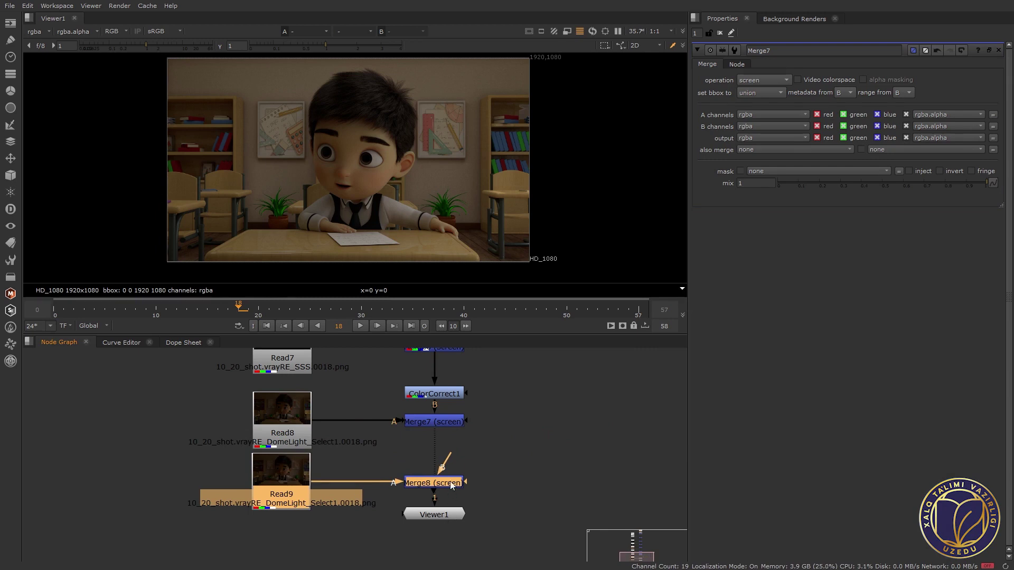
Connect Viewer1 to the new Merge8, disable it to compare, and select Read9.
left_click(442, 467)
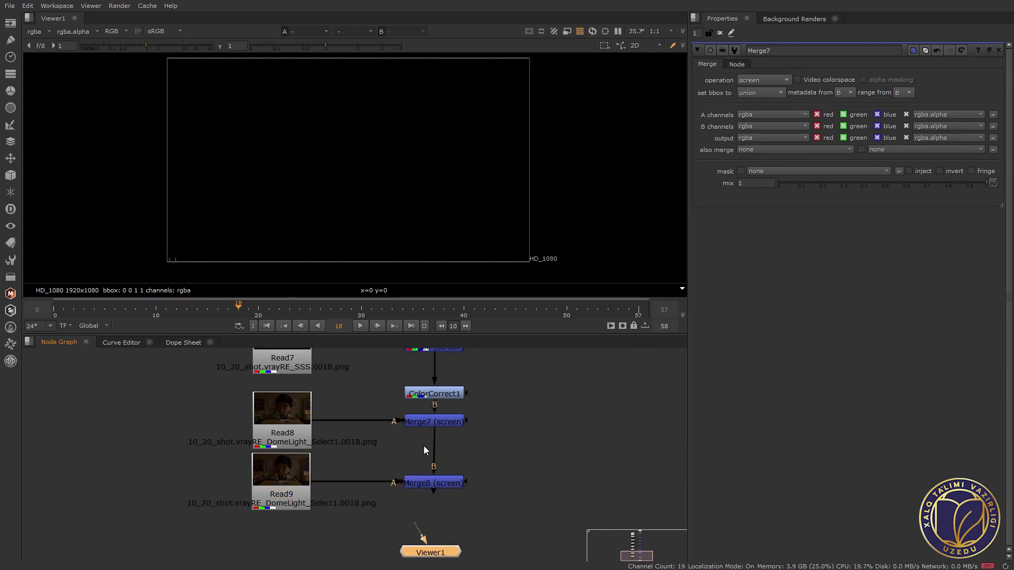
left_click_drag(443, 485, 443, 482)
left_click(445, 480)
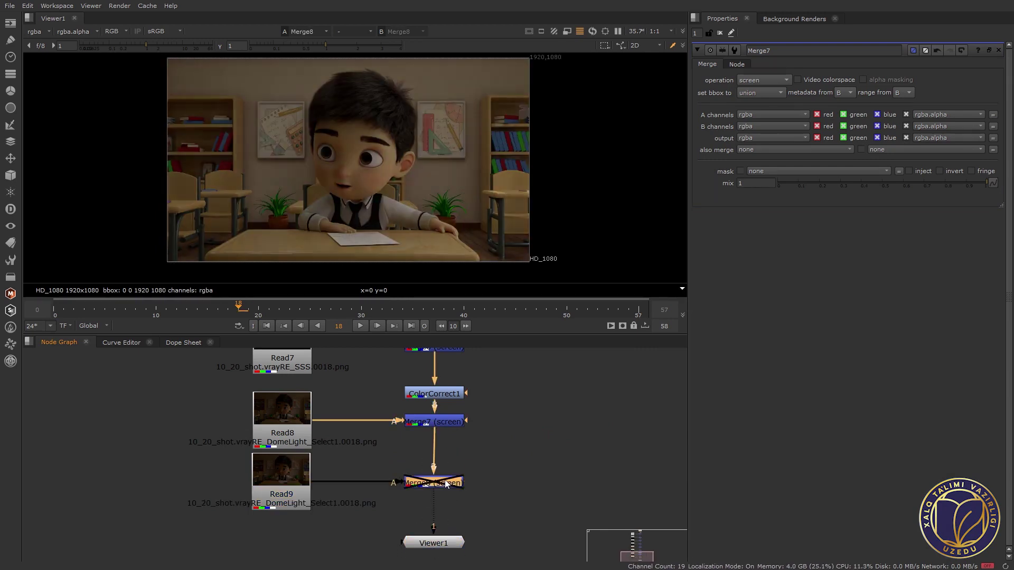
key("d")
key("d")
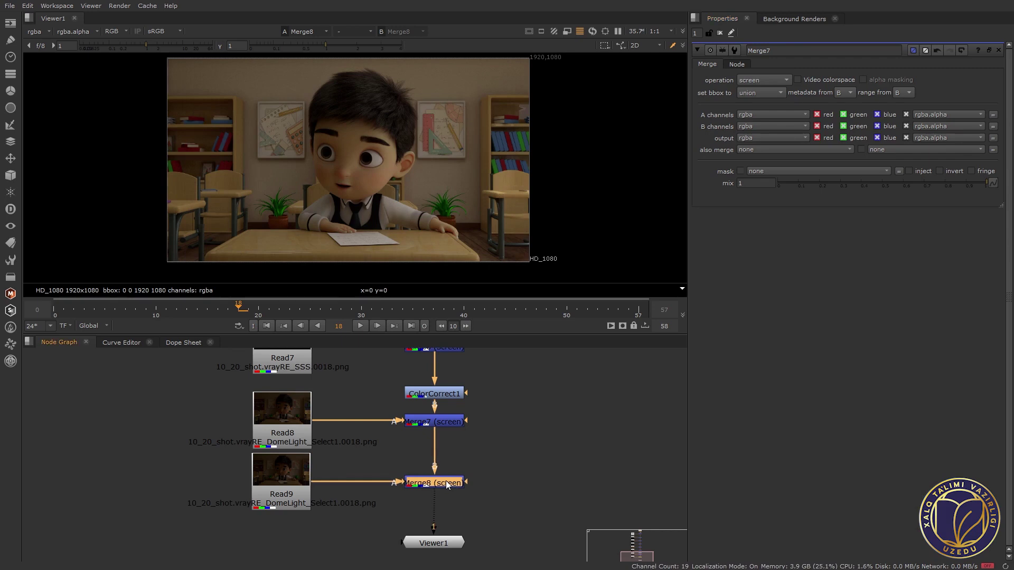
left_click(336, 486)
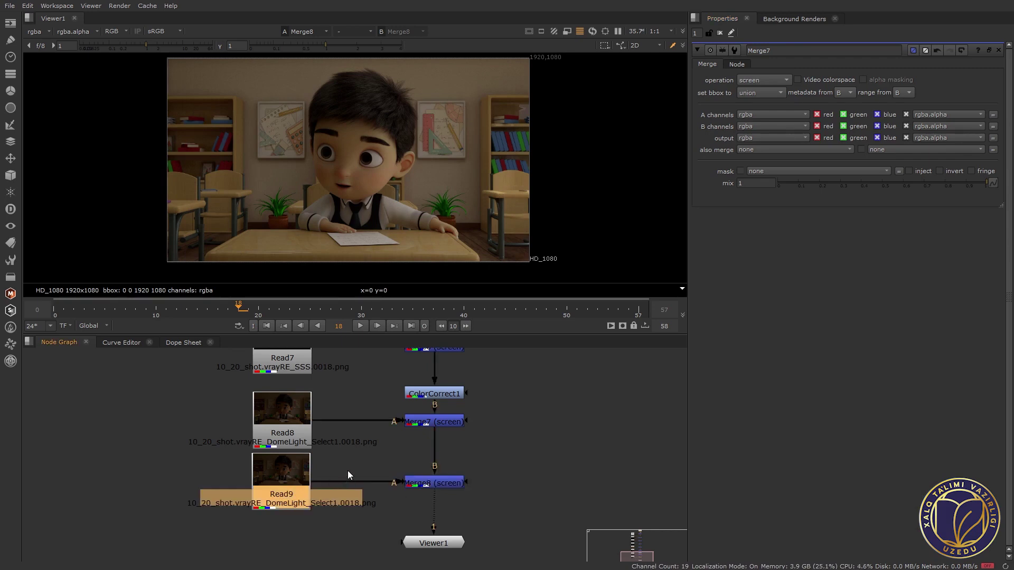
Insert Grade1 between Read9 and Merge8 and raise its gain to 2.65.
key("g")
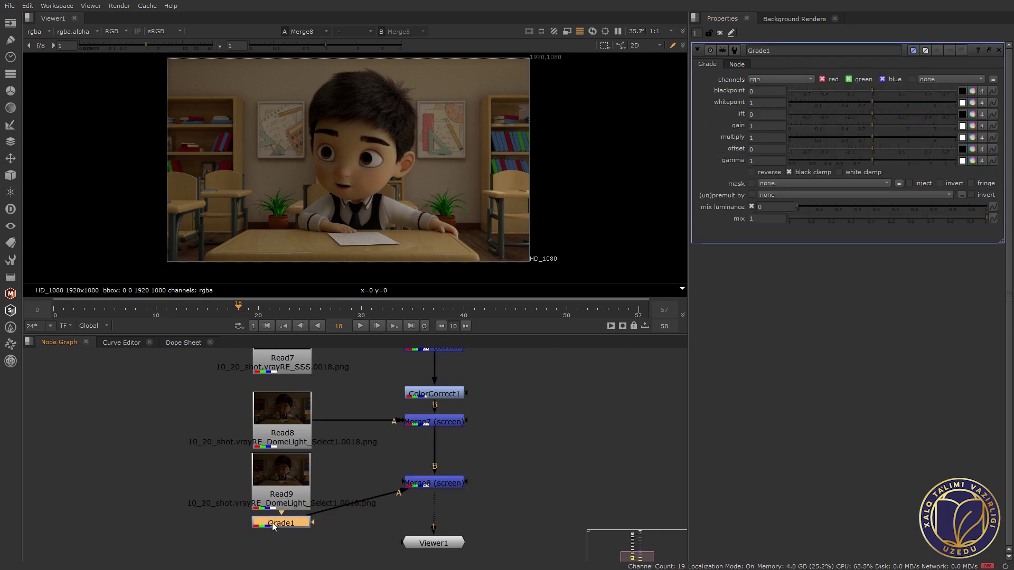
left_click_drag(274, 527, 349, 487)
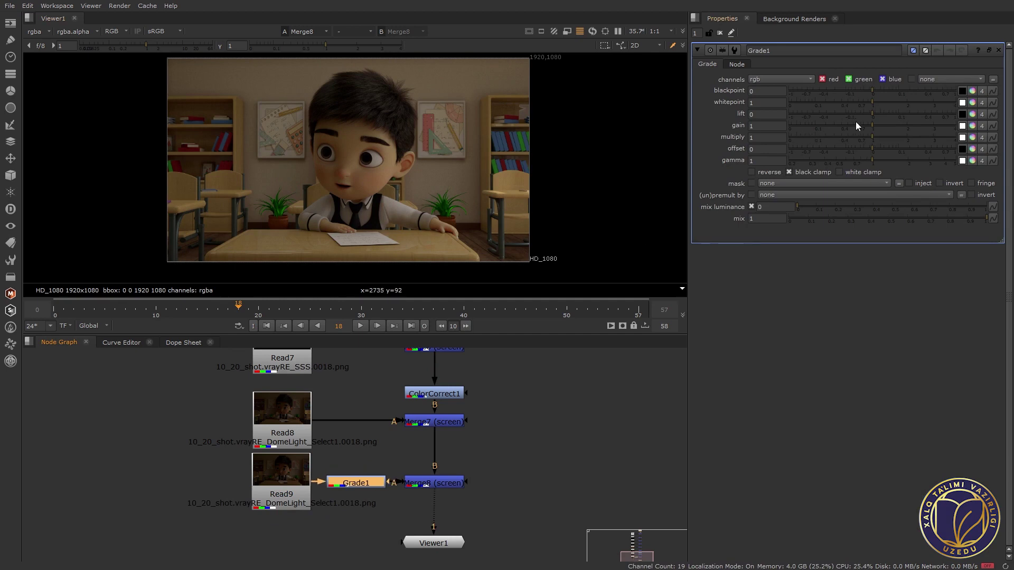
left_click_drag(872, 126, 925, 135)
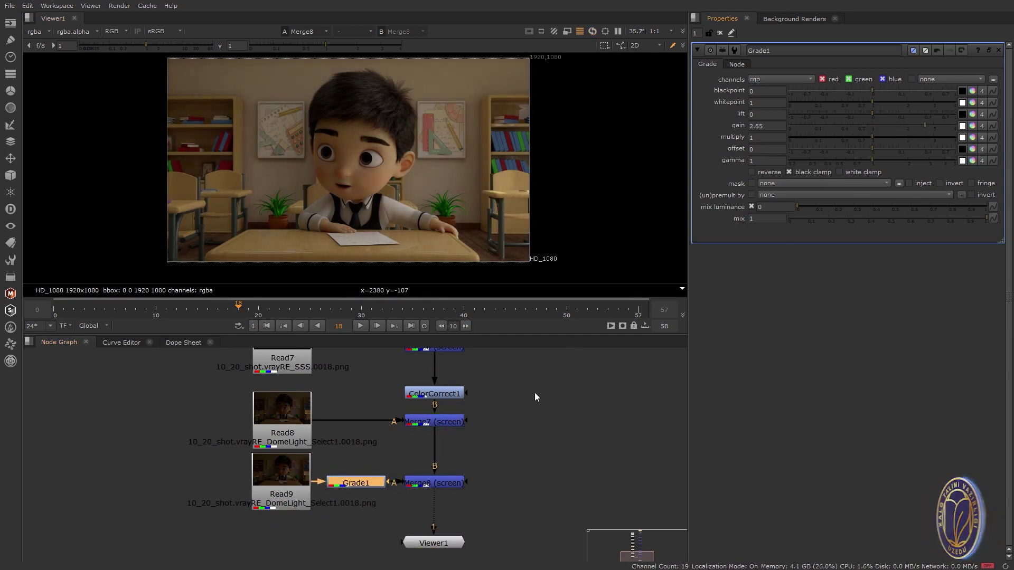
left_click(423, 483)
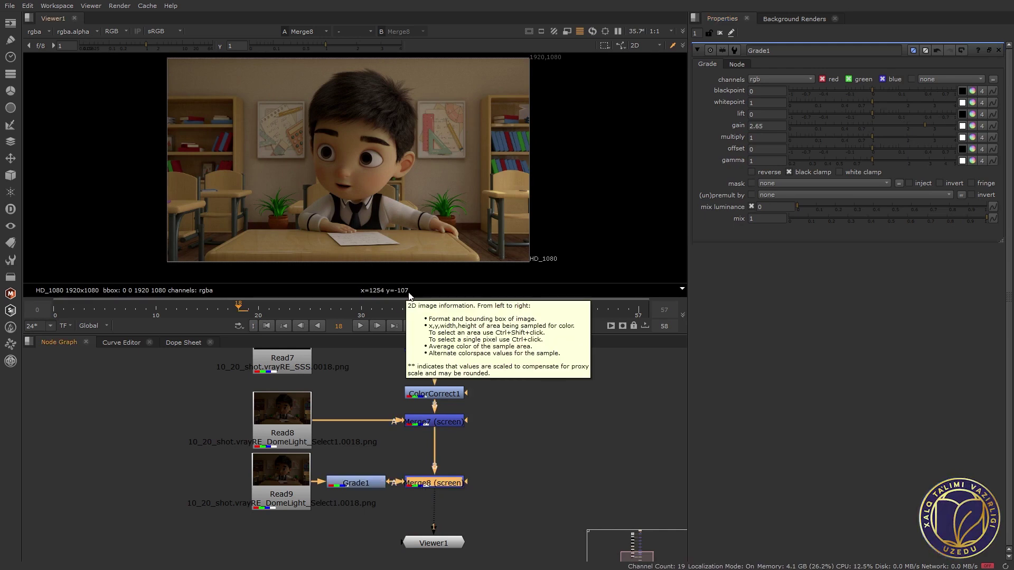
Delete Read9, Grade1, Merge8 and ColorCorrect1 so Merge7 feeds Viewer1 directly.
left_click(359, 482)
left_click(439, 485)
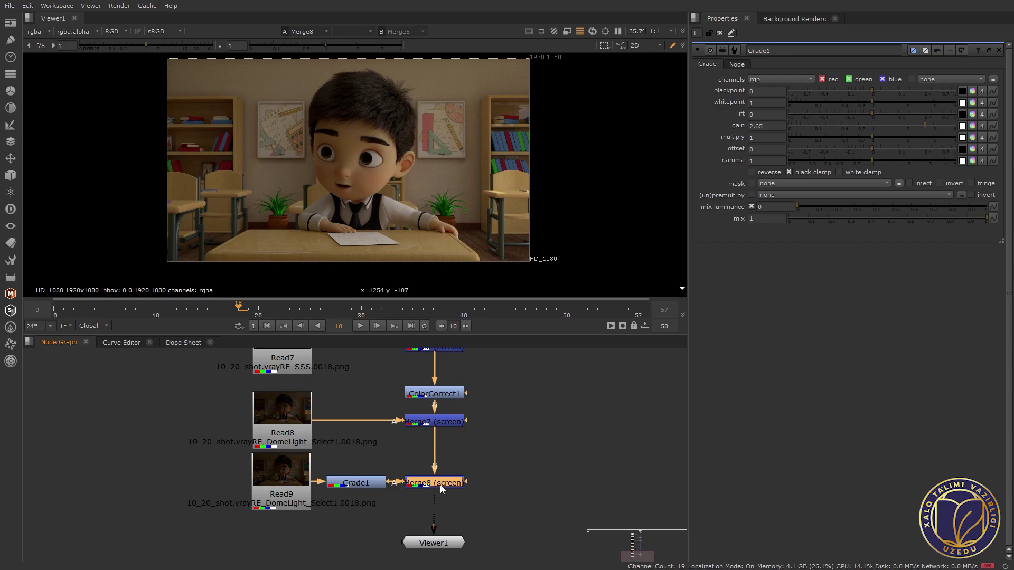
left_click(368, 484, "shift")
left_click(294, 480, "shift")
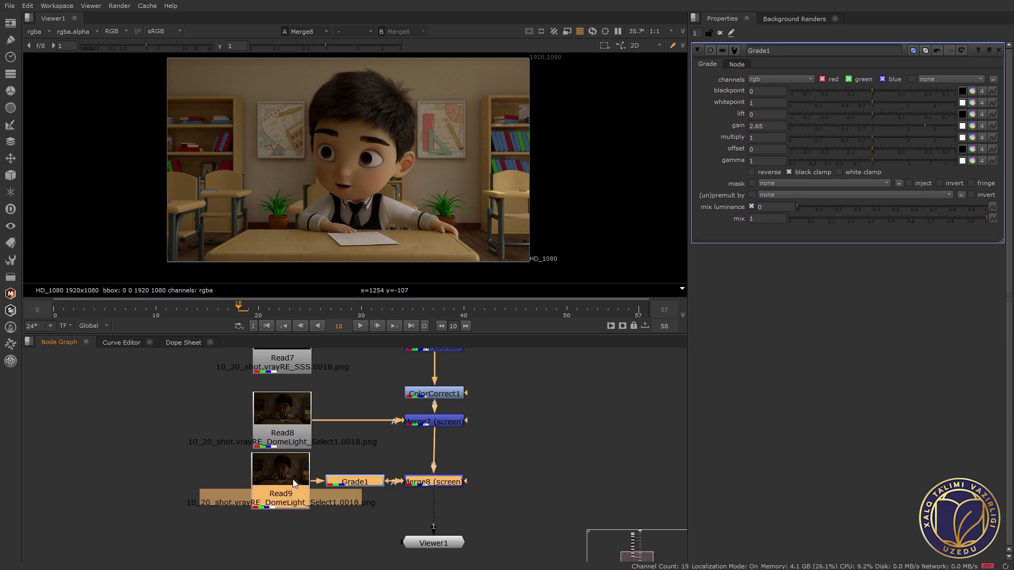
key("Delete")
left_click(444, 395)
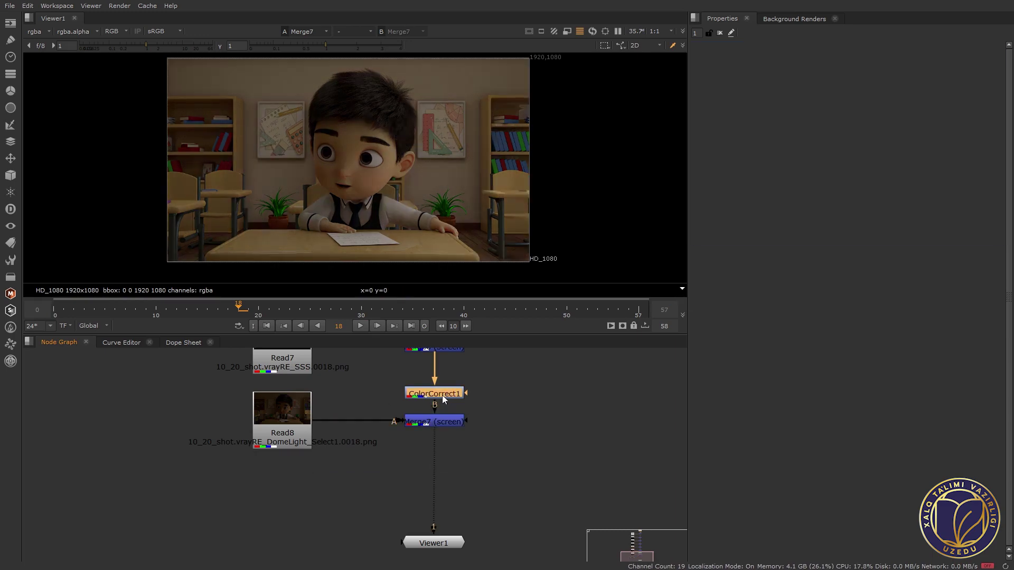
key("Delete")
left_click(441, 419)
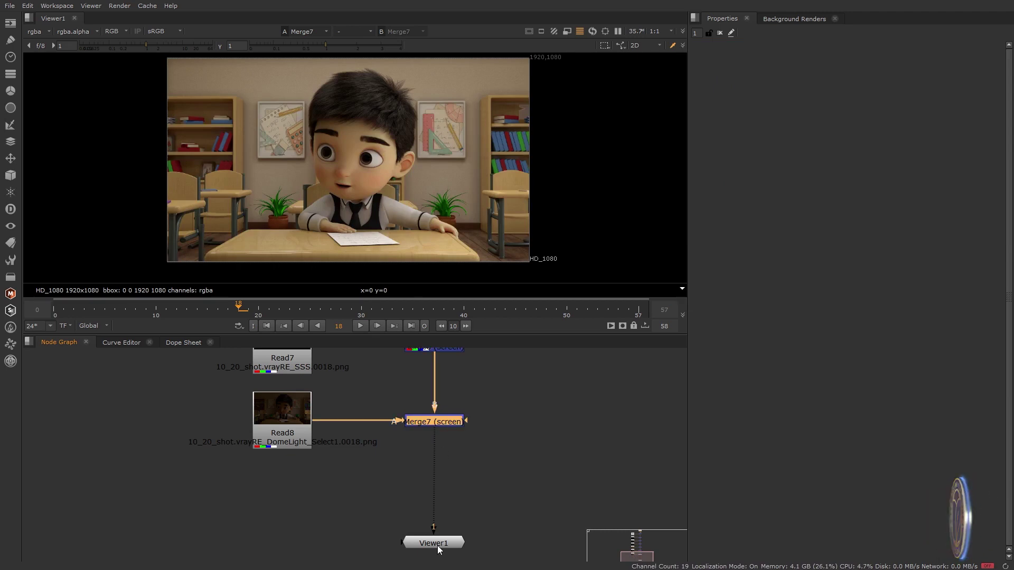
left_click_drag(434, 543, 434, 552)
left_click(480, 493)
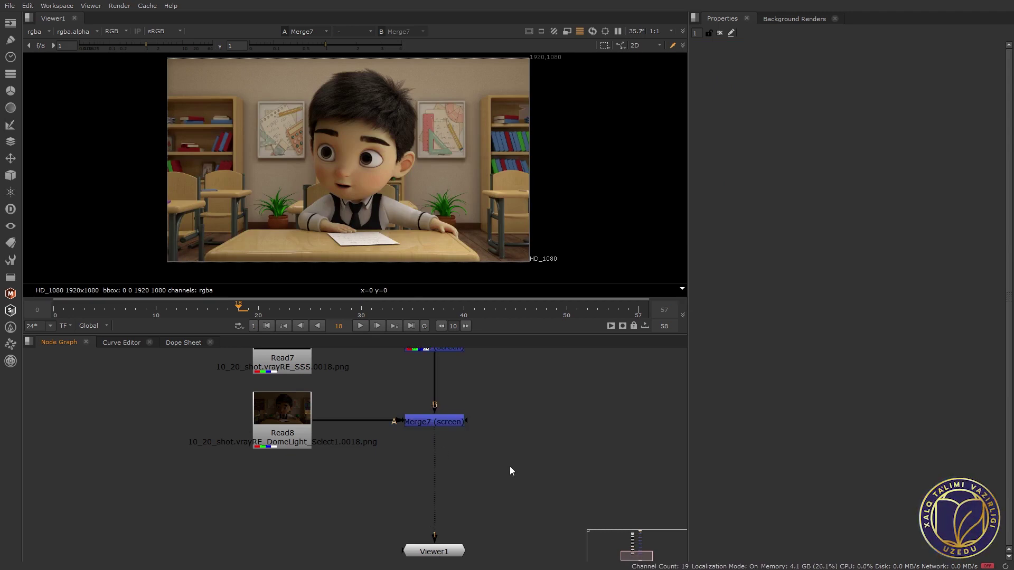
Read in the vrayRE_Z_depth png sequence as Read9 and place it below Read8.
key("r")
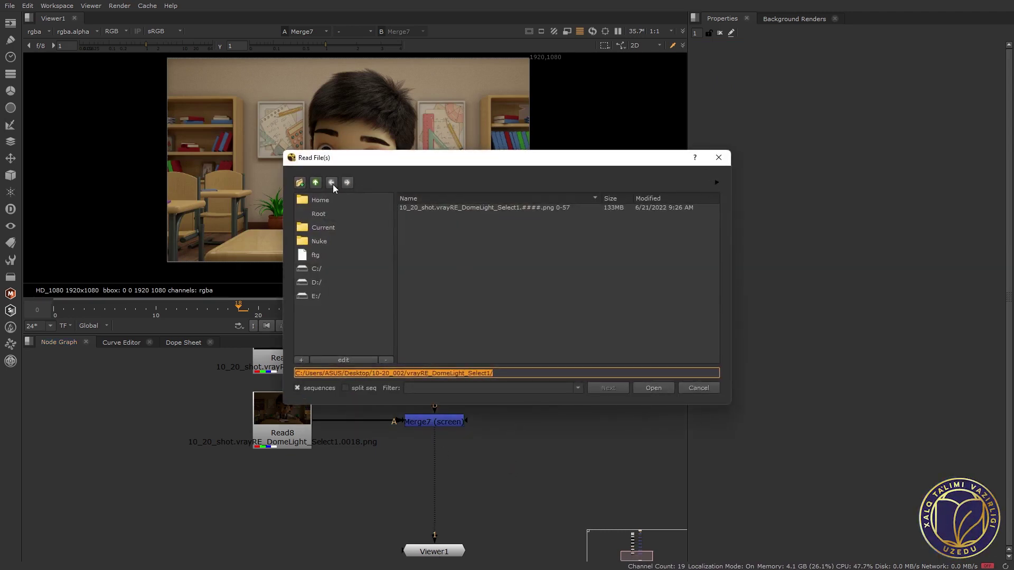
left_click(332, 184)
double_click(438, 209)
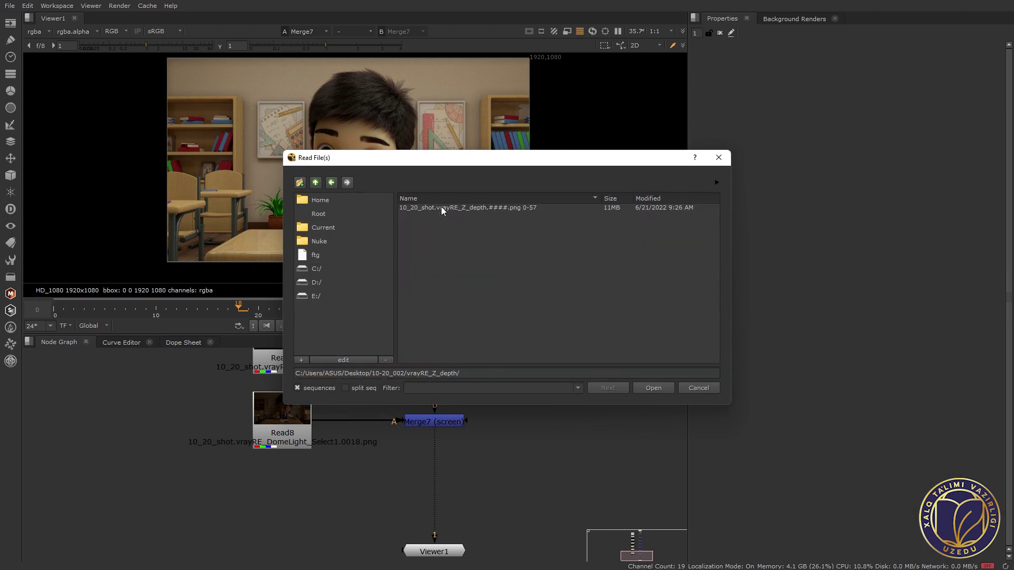
double_click(502, 207)
left_click_drag(433, 489, 297, 479)
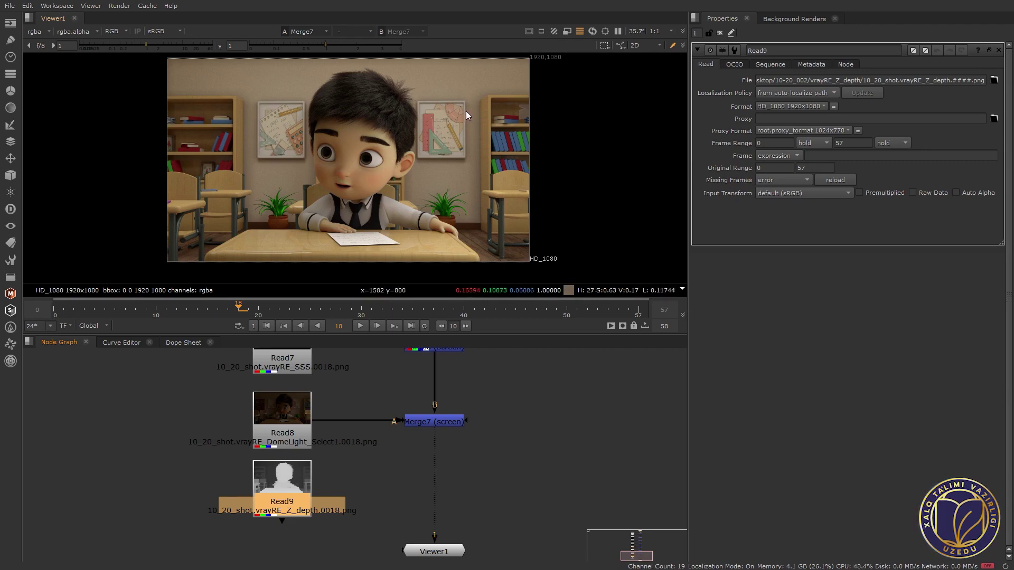
left_click_drag(299, 476, 297, 477)
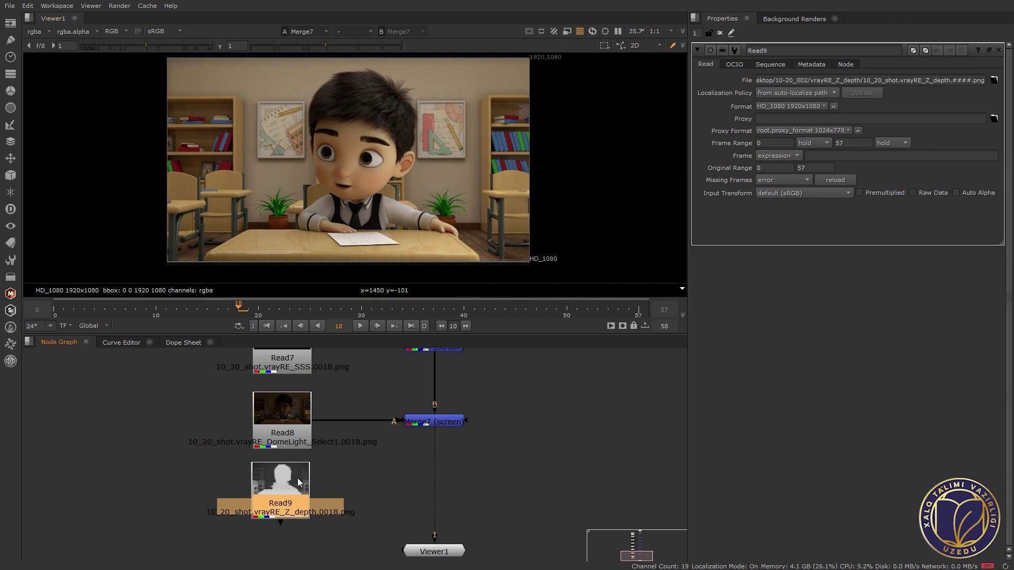
scroll(515, 495, "down", 1)
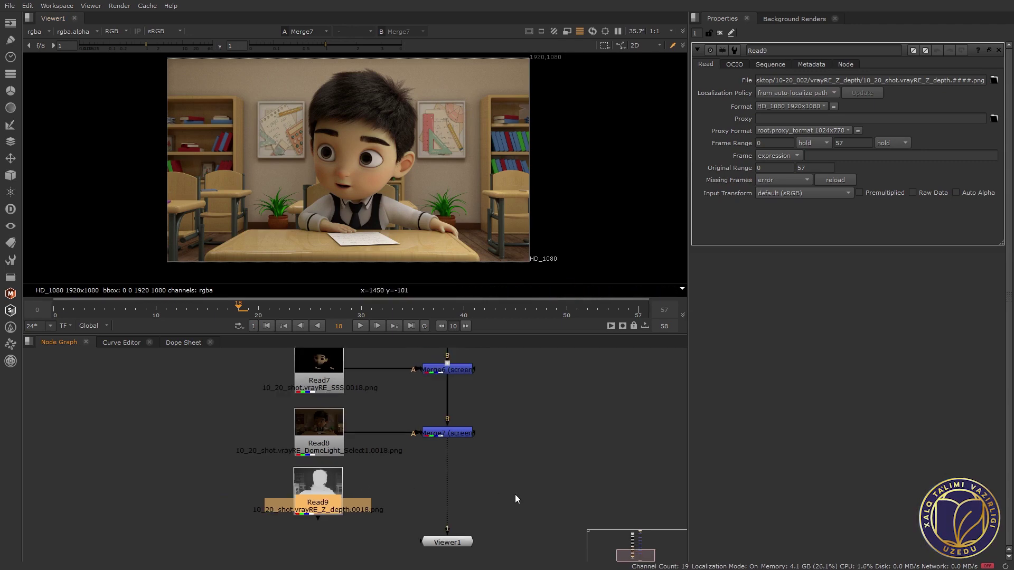
Create Copy1 with Merge7 on its B input and the Z-depth Read9 on its A input.
left_click(442, 503)
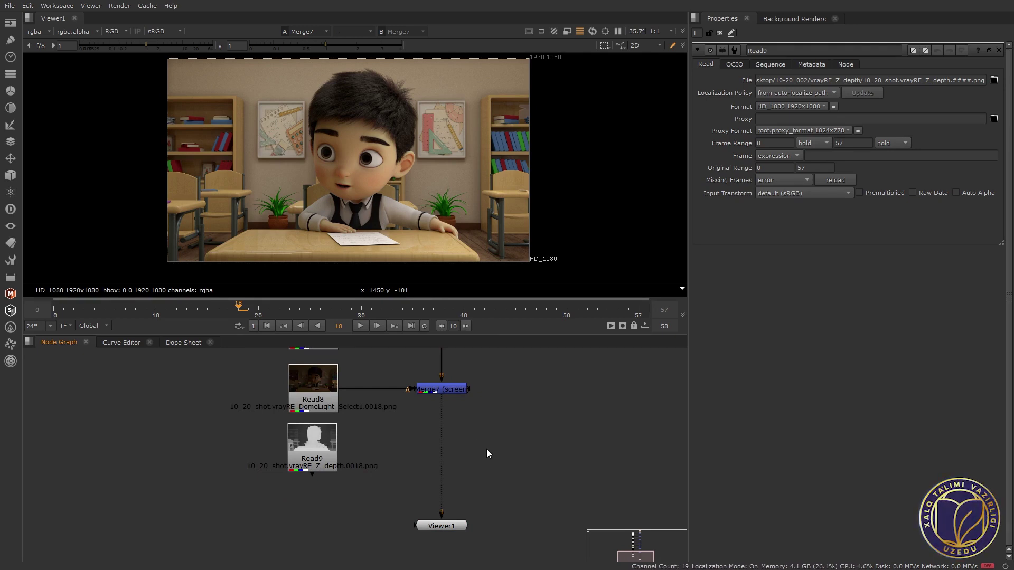
key("k")
left_click_drag(497, 472, 411, 444)
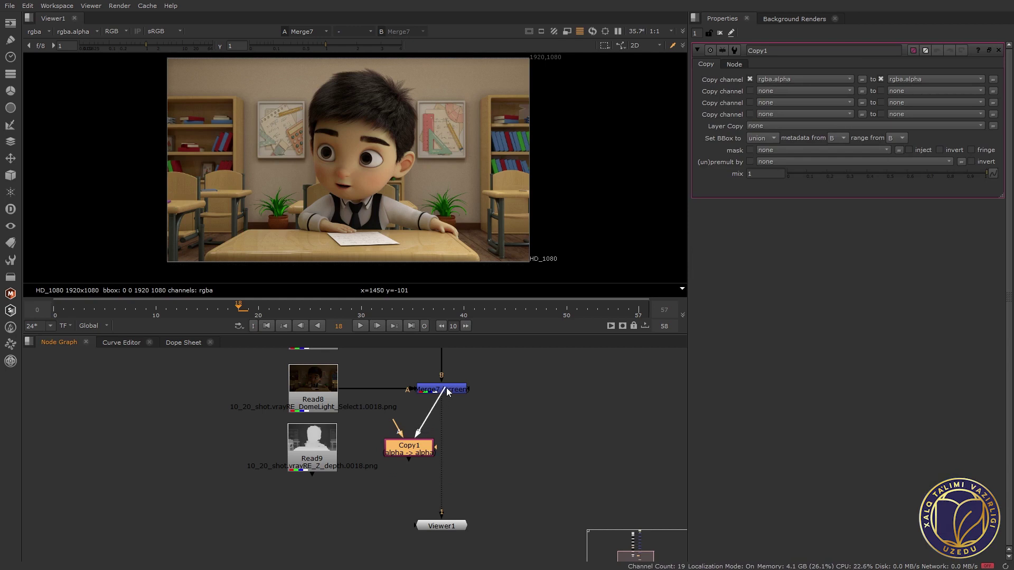
left_click_drag(439, 401, 446, 388)
left_click_drag(395, 426, 313, 446)
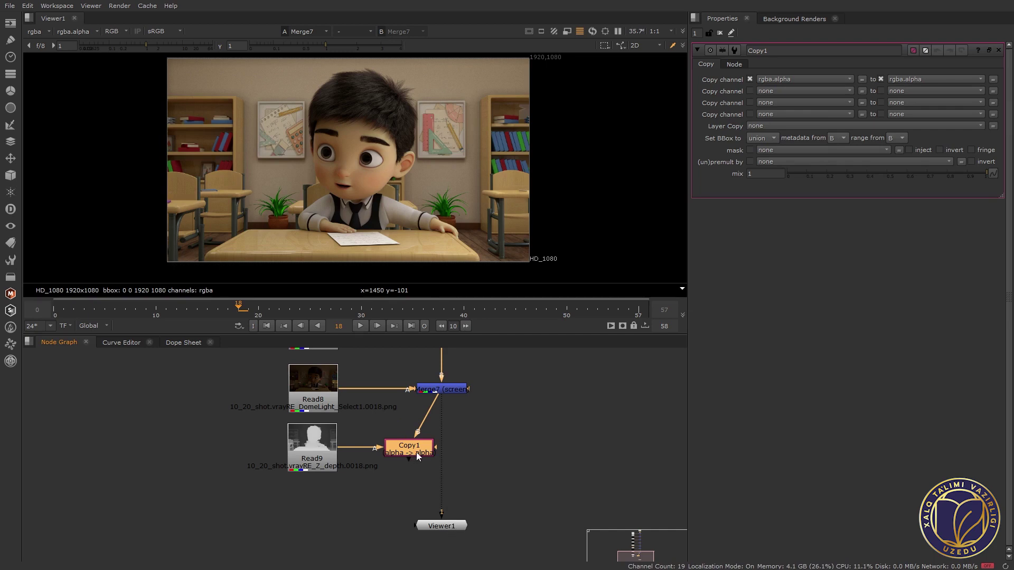
key("Tab")
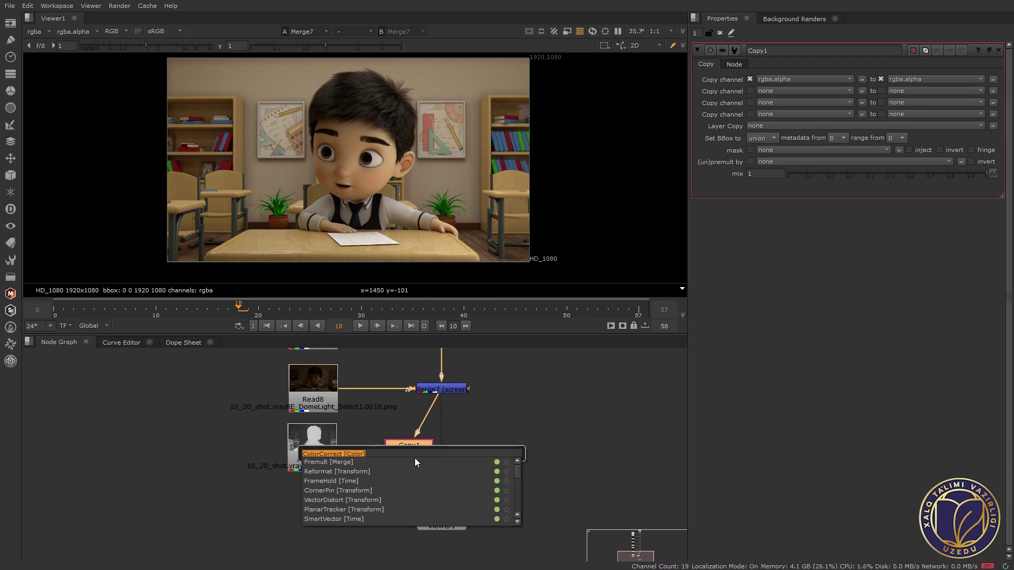
type("z")
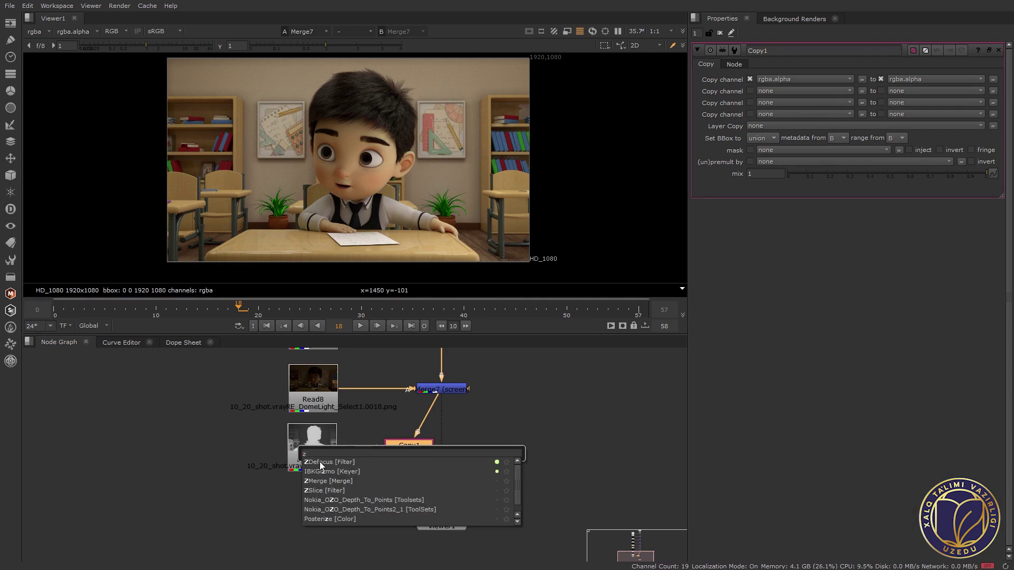
key("Escape")
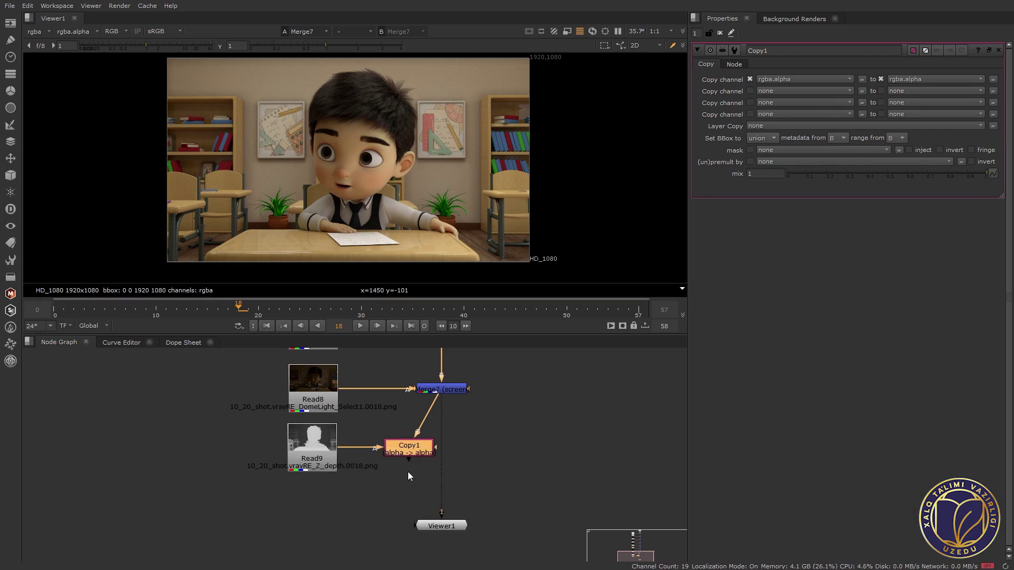
Add ZDefocus1 below Copy1 via the zdef search and delete the accidental ZDefocus2.
key("Tab")
type("zdef")
key("Return")
mouse_move(413, 476)
left_mouse_down()
mouse_move(415, 502)
mouse_move(421, 478)
mouse_move(521, 489)
left_mouse_up()
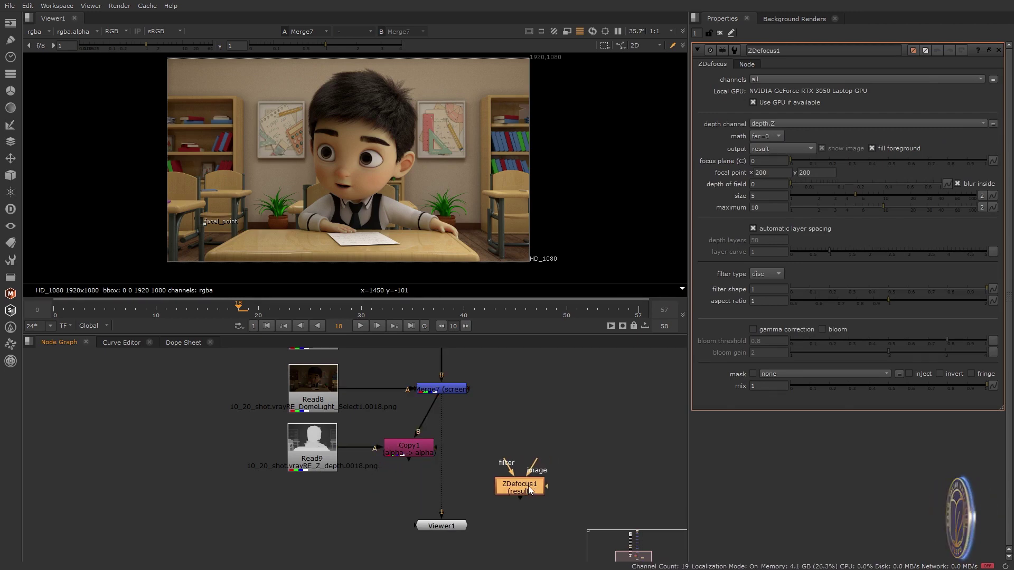
left_click(429, 446)
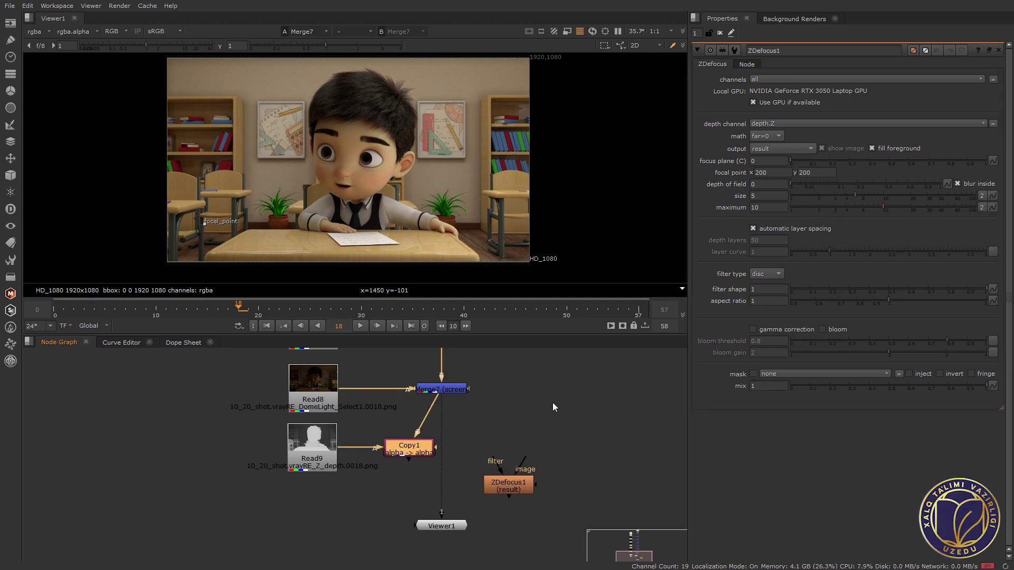
left_click(585, 374)
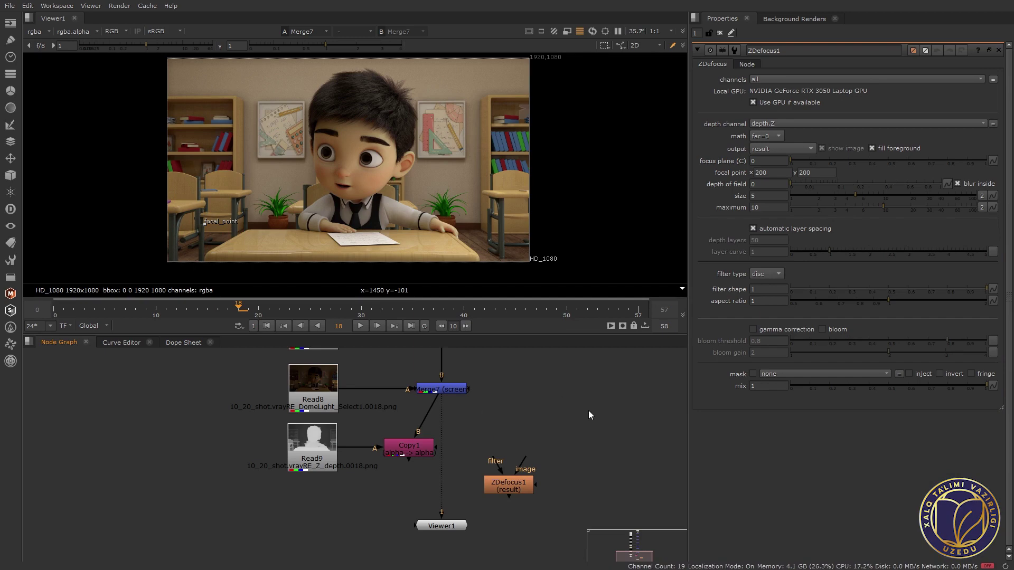
key("Tab")
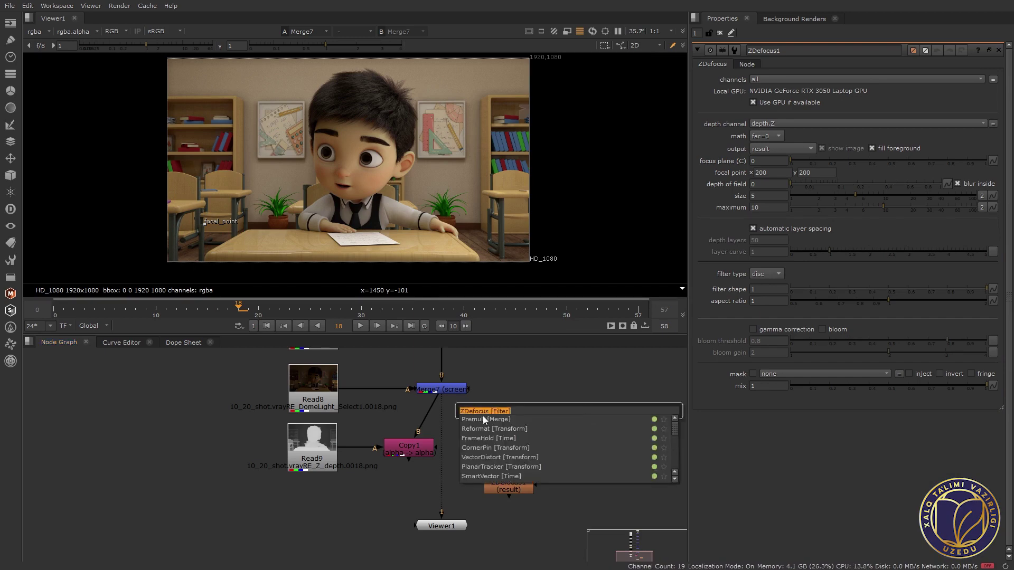
left_click(481, 411)
key("Return")
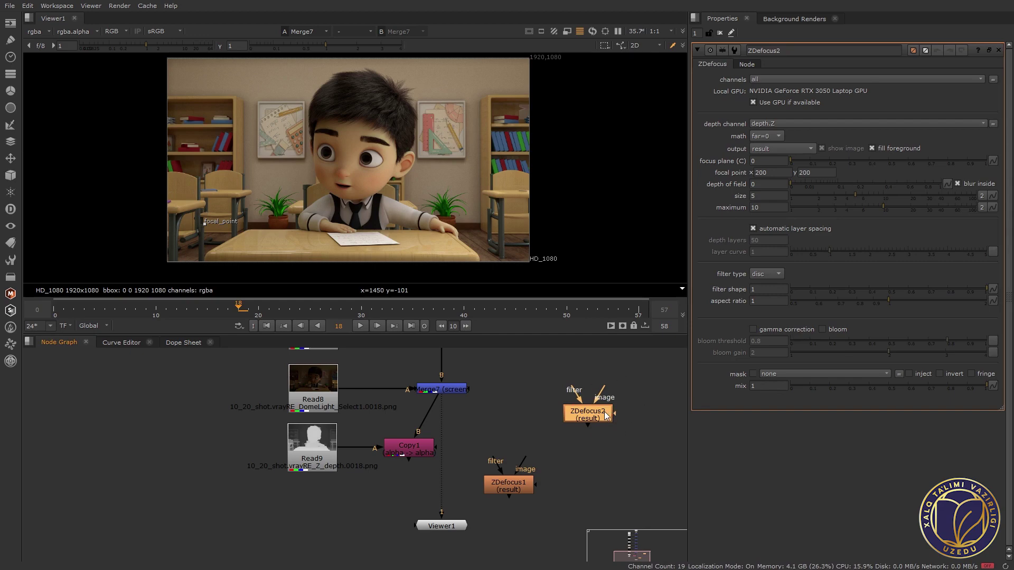
key("Delete")
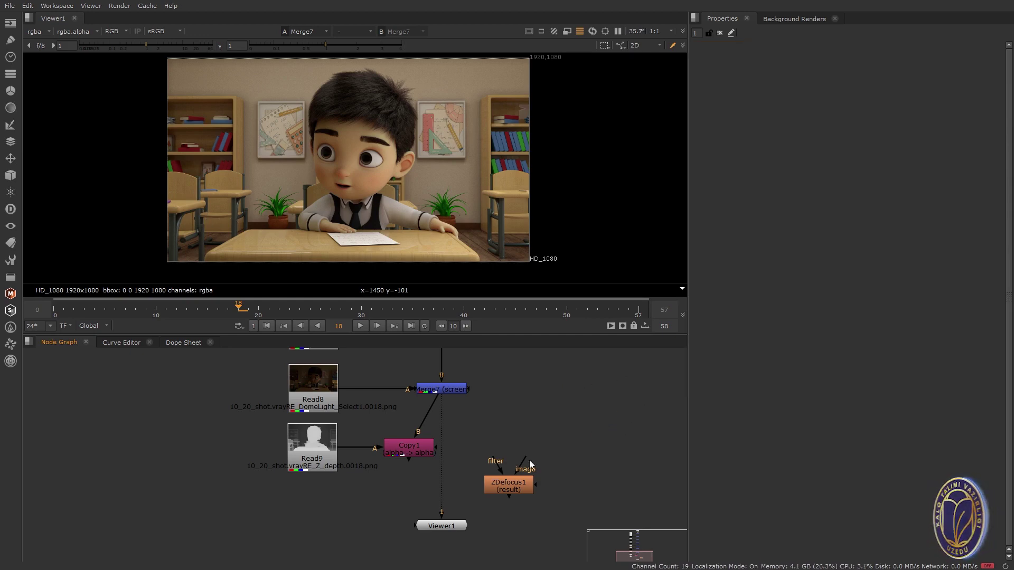
Wire ZDefocus1 between Copy1 and Viewer1 to view the depth-defocused classroom shot.
mouse_move(509, 484)
left_mouse_down()
mouse_move(404, 494)
mouse_move(418, 500)
mouse_move(434, 549)
left_mouse_up()
mouse_move(444, 401)
left_mouse_down()
mouse_move(420, 502)
mouse_move(414, 495)
left_mouse_up()
key("l")
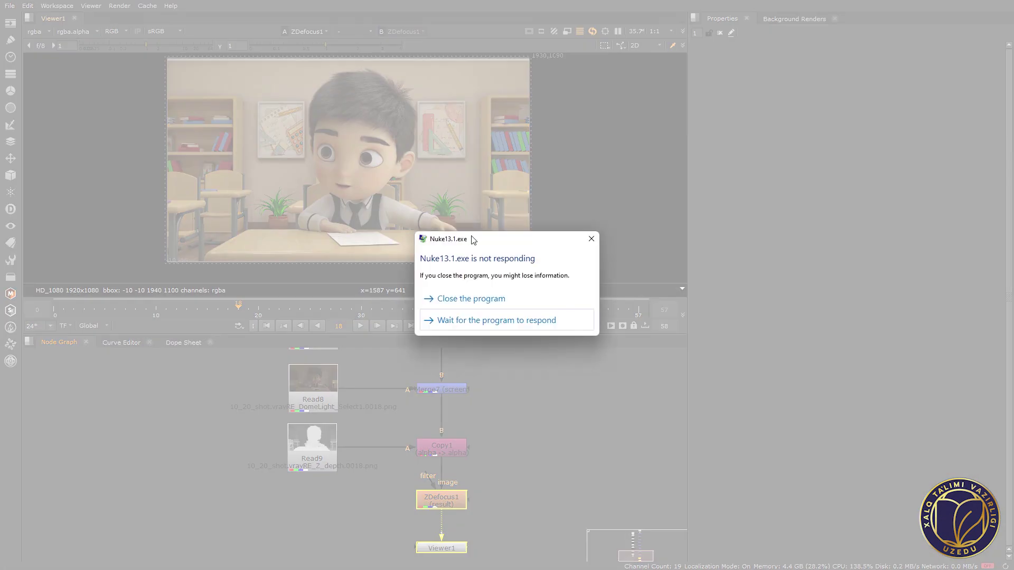
left_click(591, 239)
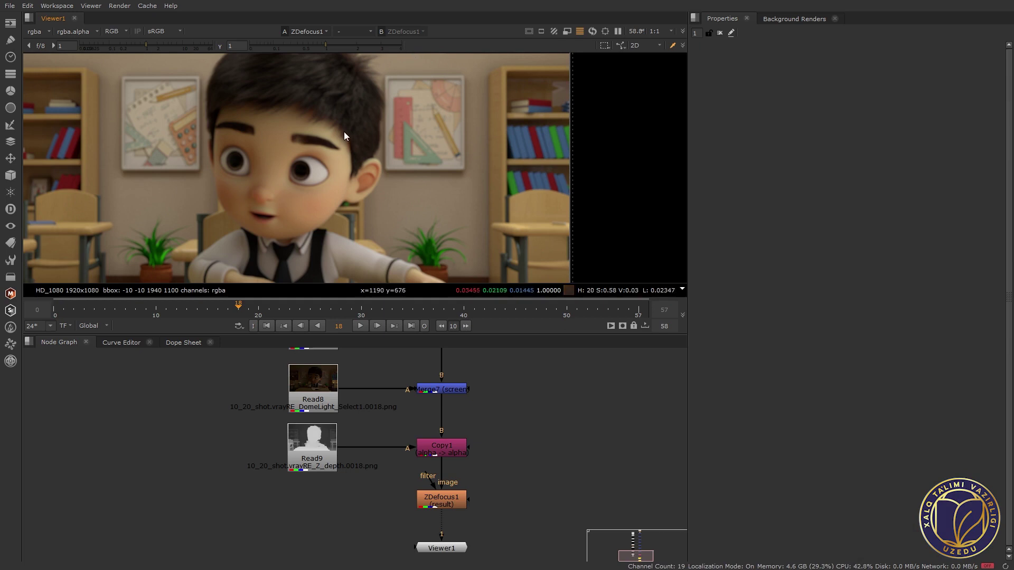
Place ZDefocus1's focal point on the boy's forehead, then bring up Copy1's settings.
scroll(340, 142, "down", 1)
scroll(401, 174, "down", 1)
scroll(423, 195, "down", 1)
scroll(435, 218, "down", 2)
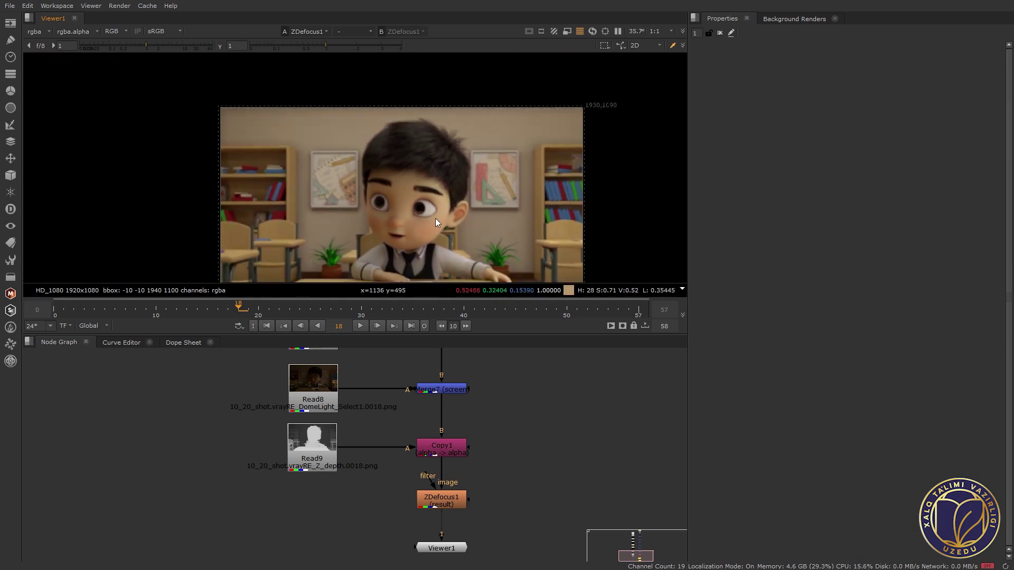
double_click(455, 503)
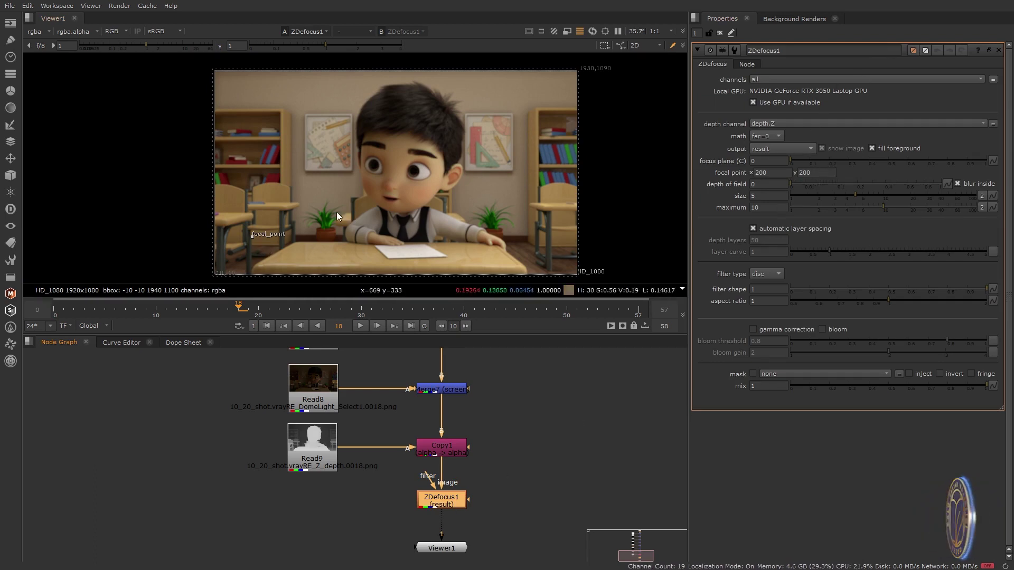
scroll(261, 228, "up", 1)
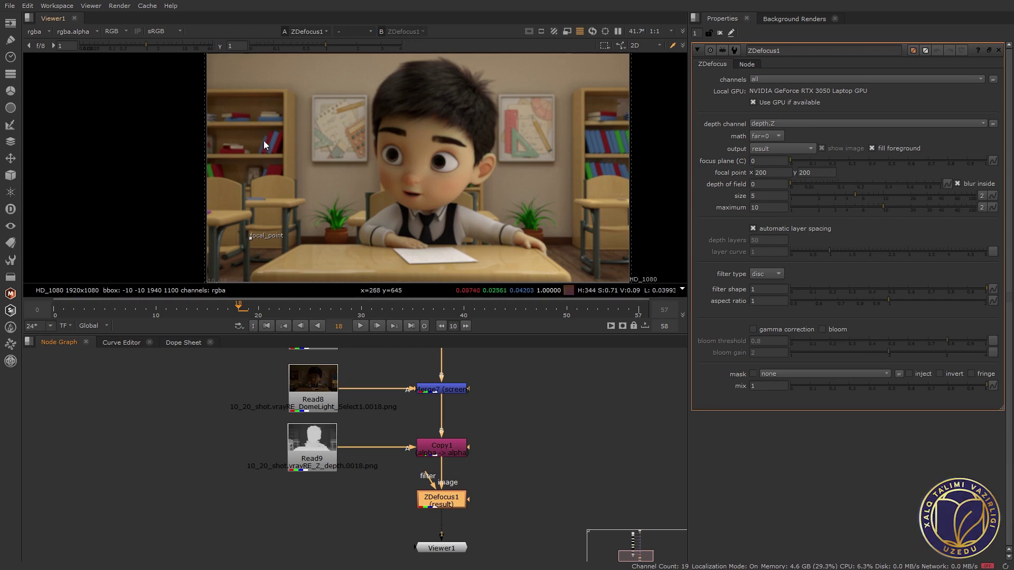
scroll(272, 222, "down", 1)
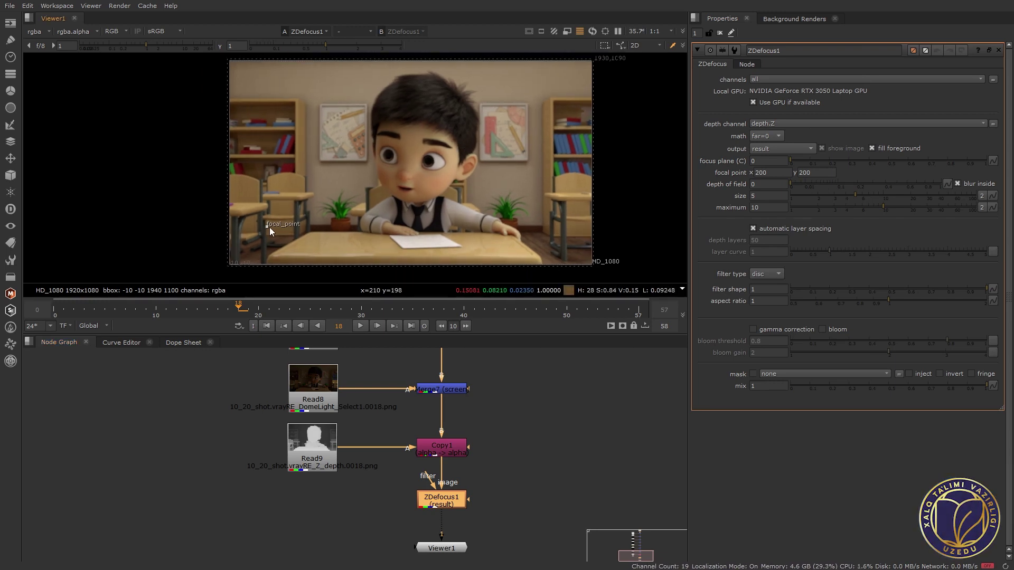
scroll(276, 227, "up", 2)
mouse_move(275, 227)
left_mouse_down()
mouse_move(195, 250)
mouse_move(252, 224)
left_mouse_up()
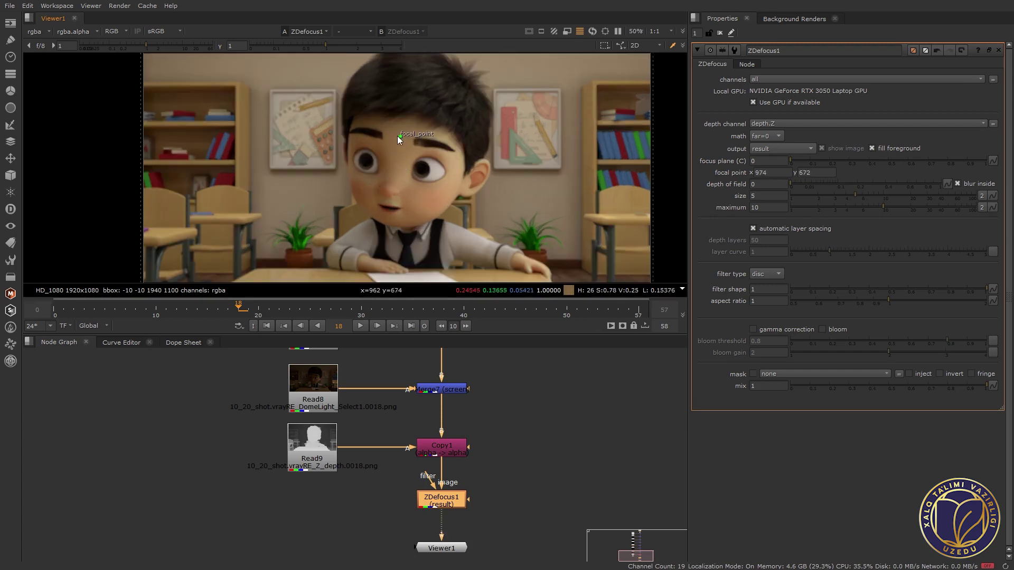
scroll(378, 163, "down", 1)
left_click(451, 453)
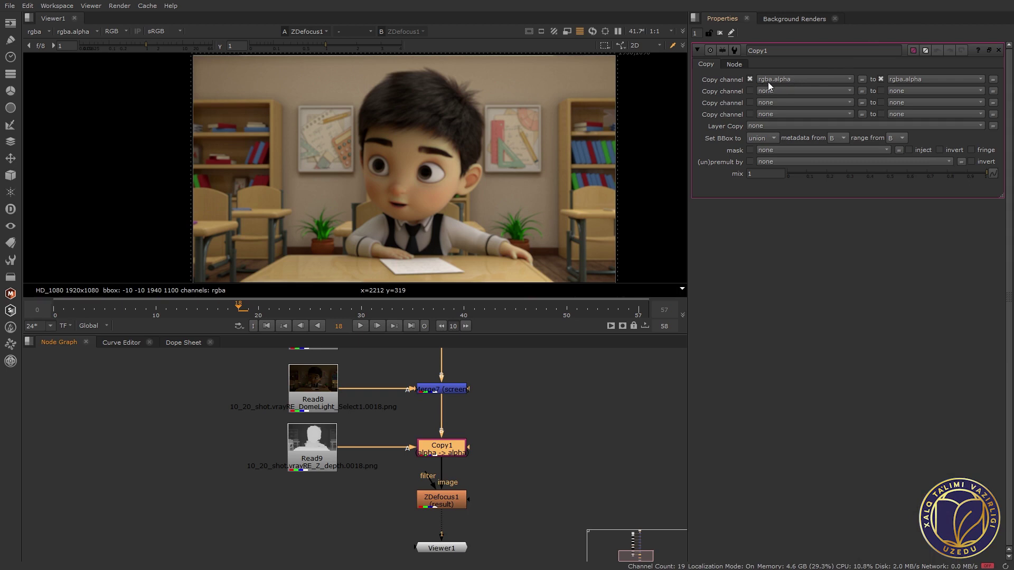
Set Copy1 to copy rgba.red instead of rgba.alpha into the depth.Z channel.
left_click(794, 81)
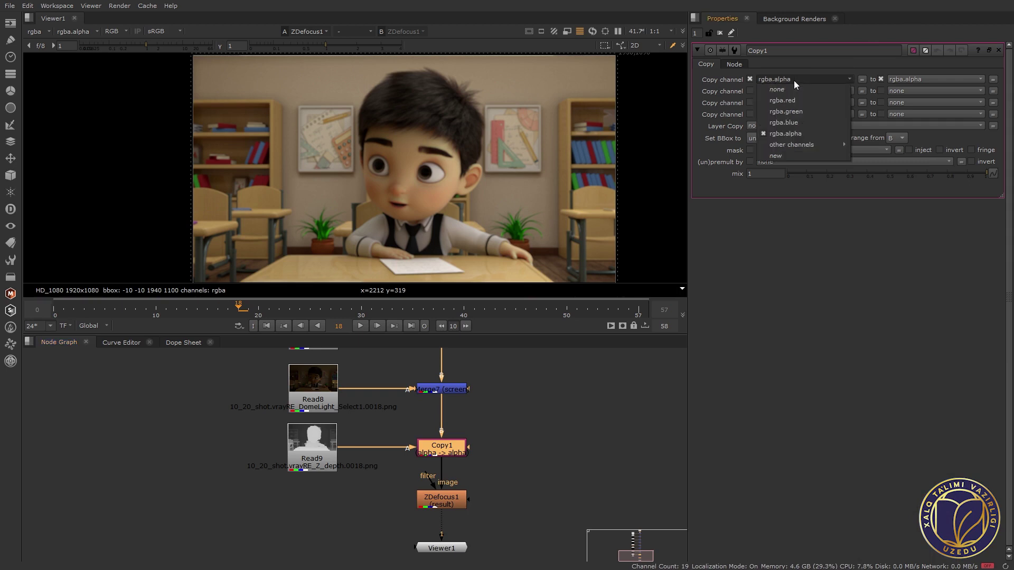
left_click(793, 101)
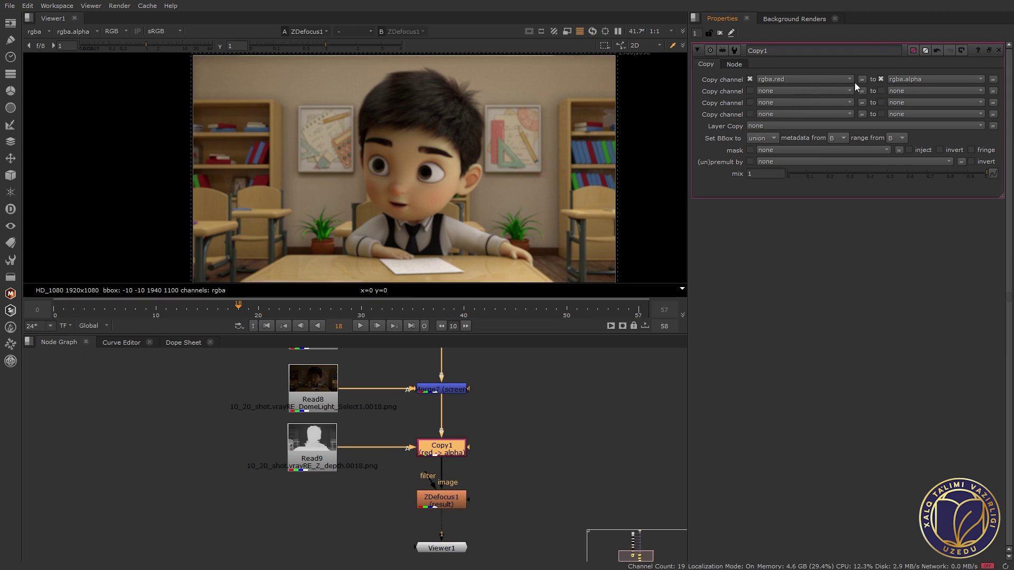
left_click(901, 79)
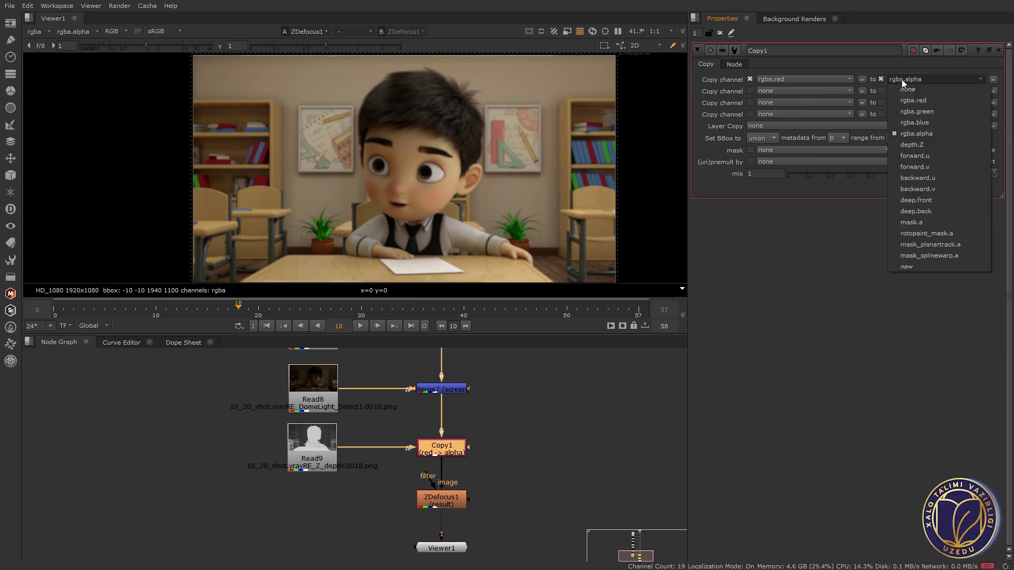
left_click(927, 145)
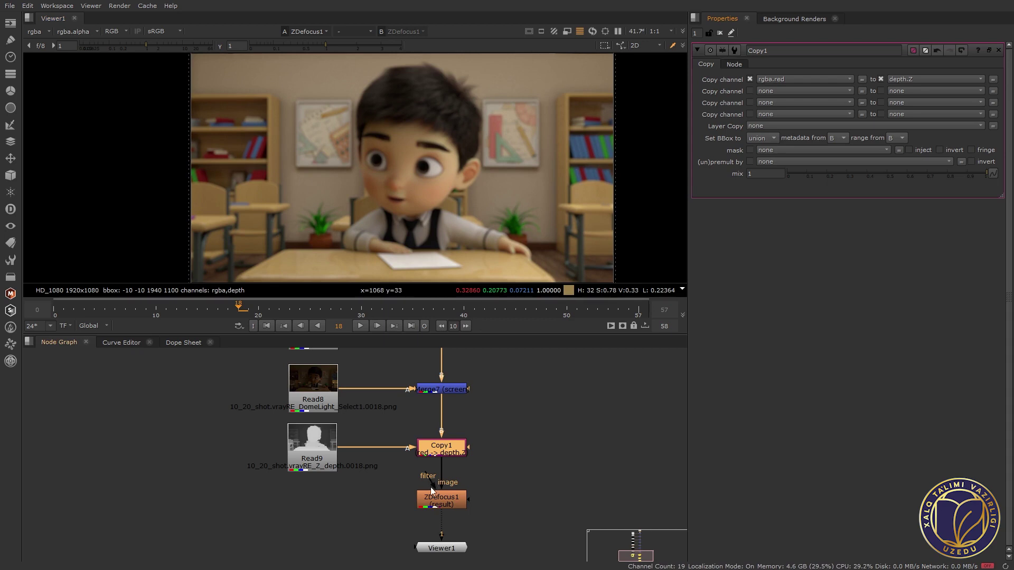
double_click(449, 506)
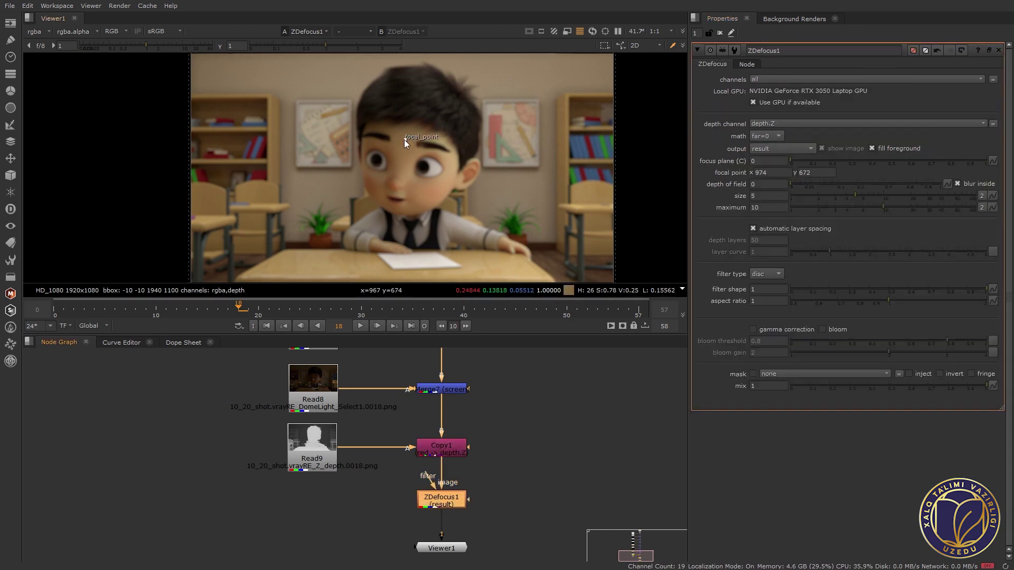
Put ZDefocus1's focal point on the boy's face (focus plane 0.584) and raise the blur size from 5 to 8.
left_click_drag(407, 140, 406, 149)
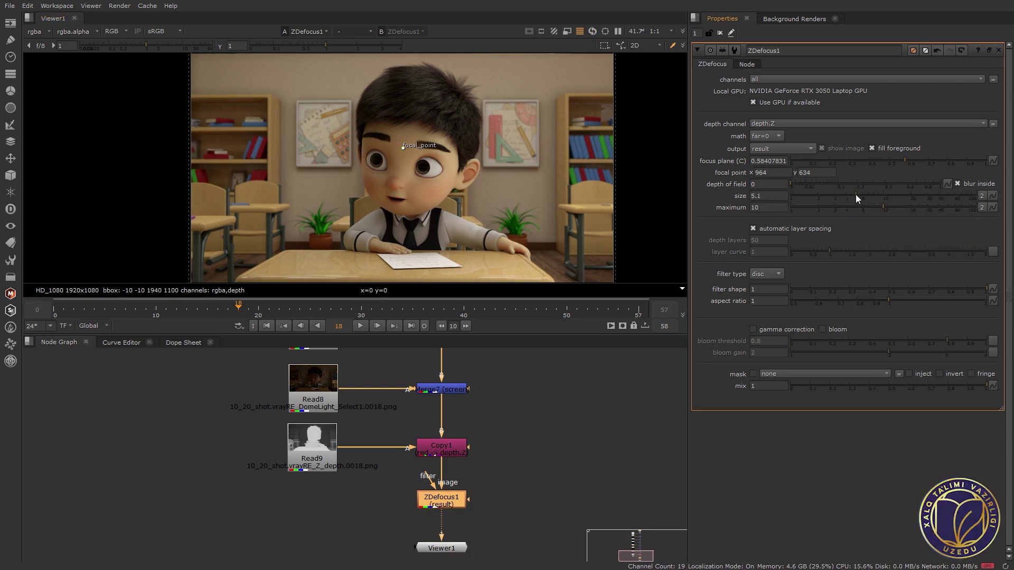
left_click_drag(855, 194, 866, 195)
left_click_drag(869, 194, 873, 195)
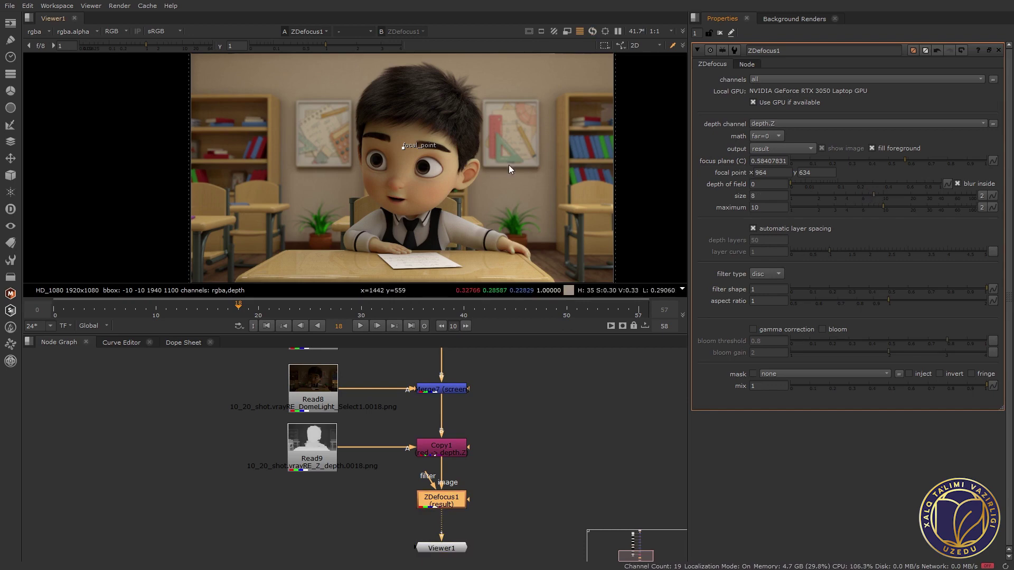
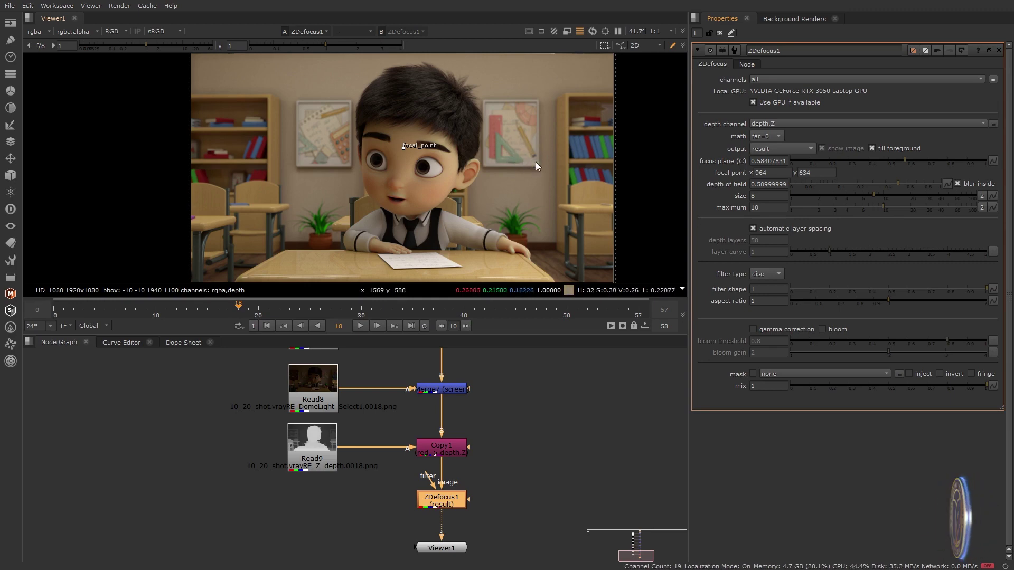
Set ZDefocus1's depth of field to 0 so blur starts right at the focus plane.
left_click(857, 186)
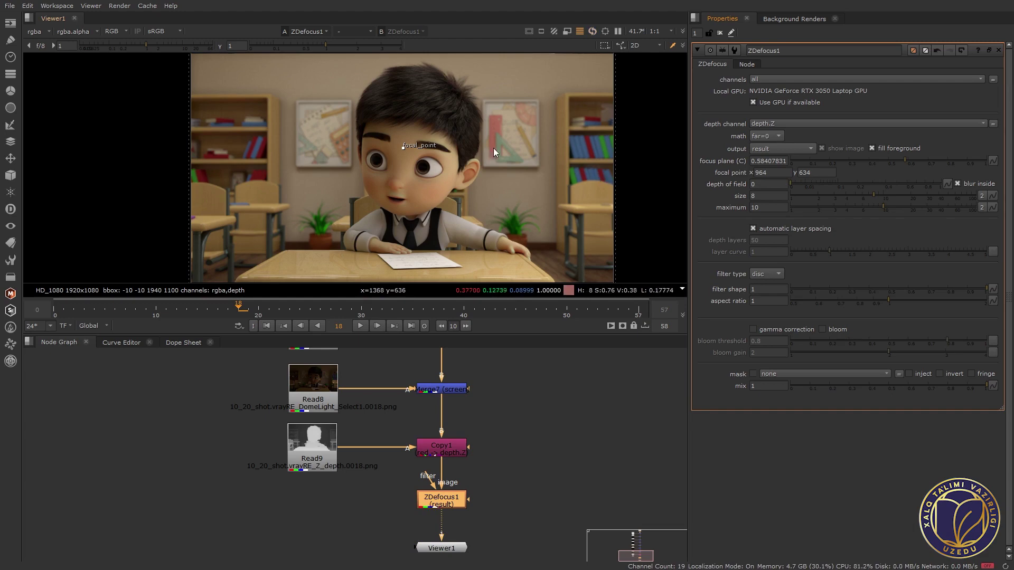
scroll(379, 174, "down", 1)
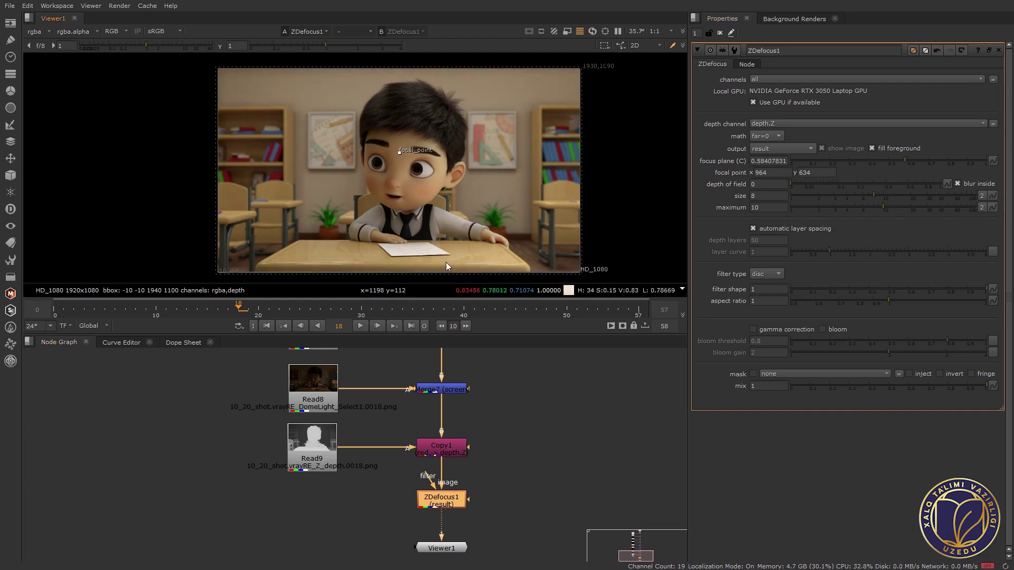
scroll(456, 540, "down", 3)
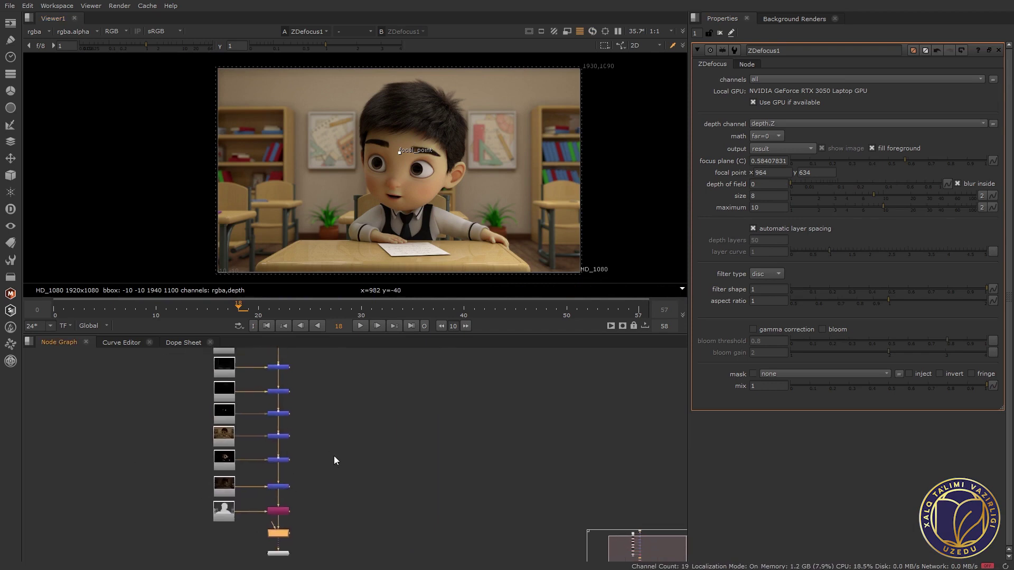
Bring the Read and Merge column into view and pick out the Read1 beauty plate.
left_click_drag(334, 455, 273, 405)
scroll(271, 392, "up", 1)
left_click(268, 380)
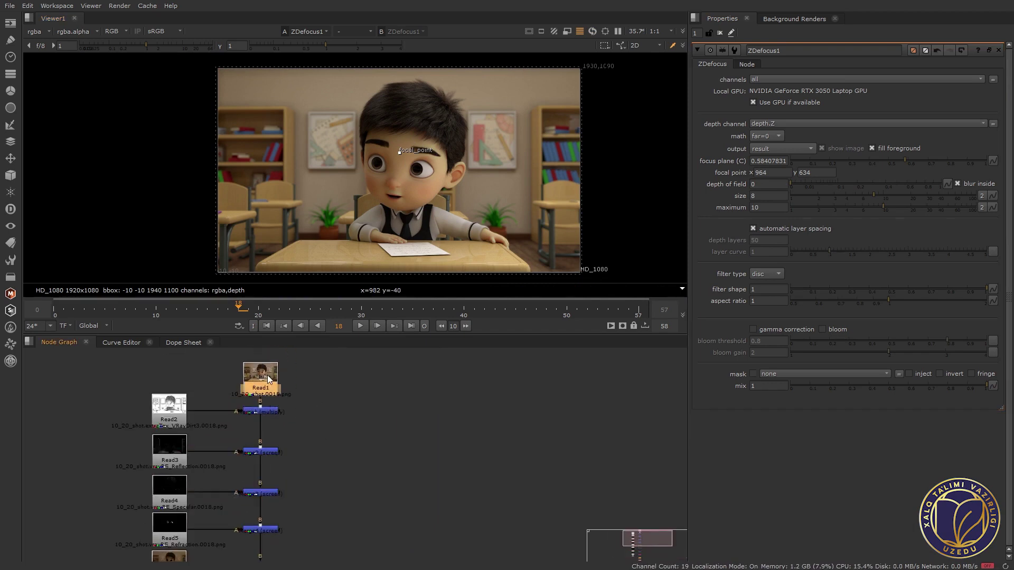
left_click(342, 385)
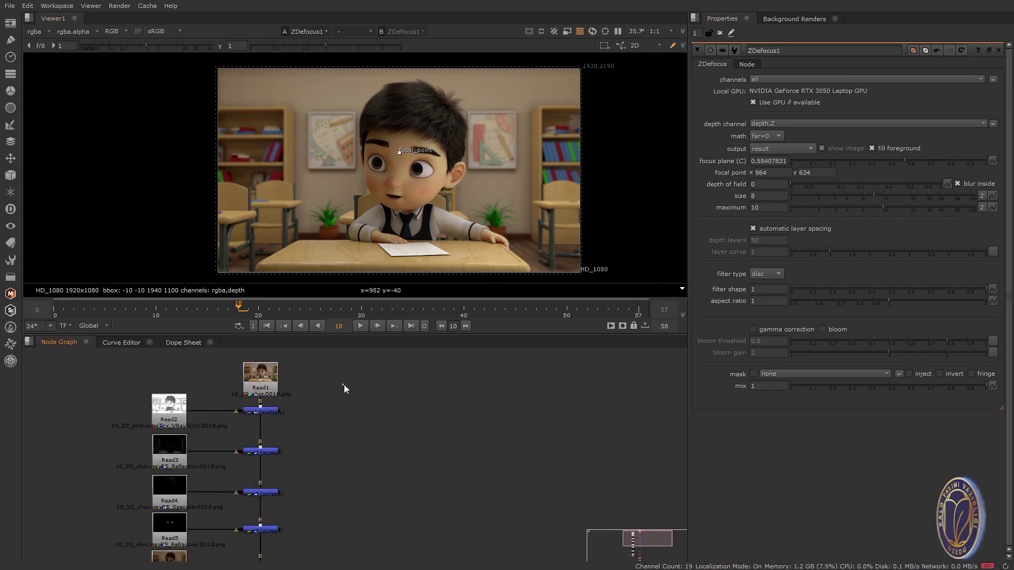
Paste Read1 as Read10, view it in the Viewer, and nudge it beside the tree.
key("ctrl+v")
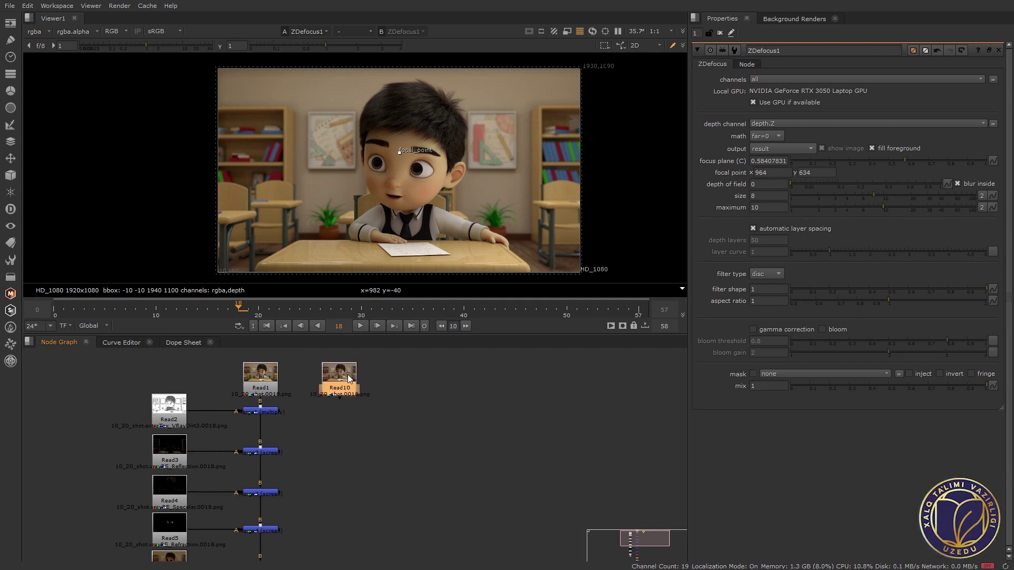
scroll(357, 467, "down", 3)
scroll(331, 455, "up", 2)
scroll(246, 518, "up", 1)
scroll(245, 542, "up", 1)
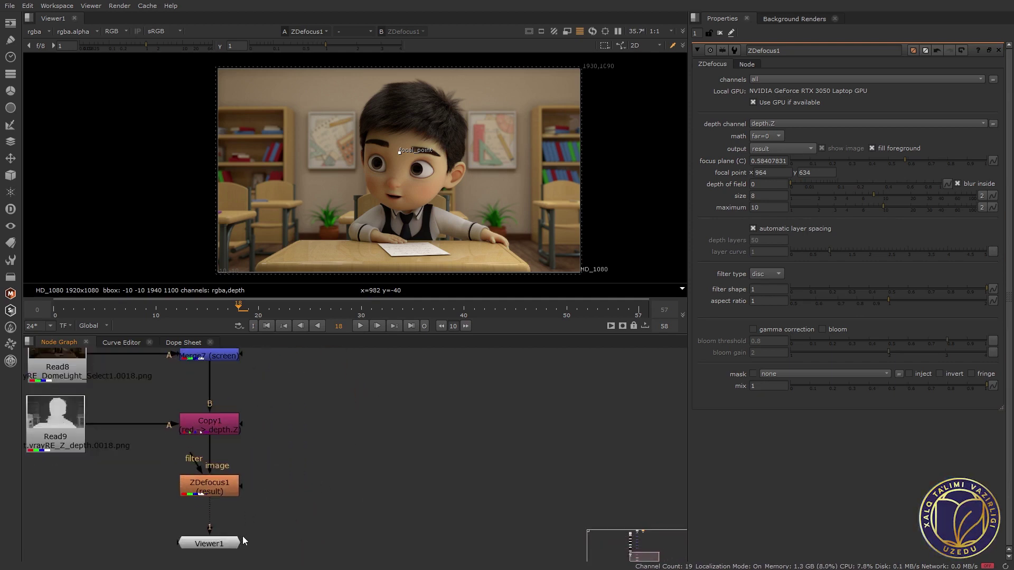
scroll(264, 521, "down", 3)
scroll(360, 460, "down", 1)
scroll(346, 531, "up", 1)
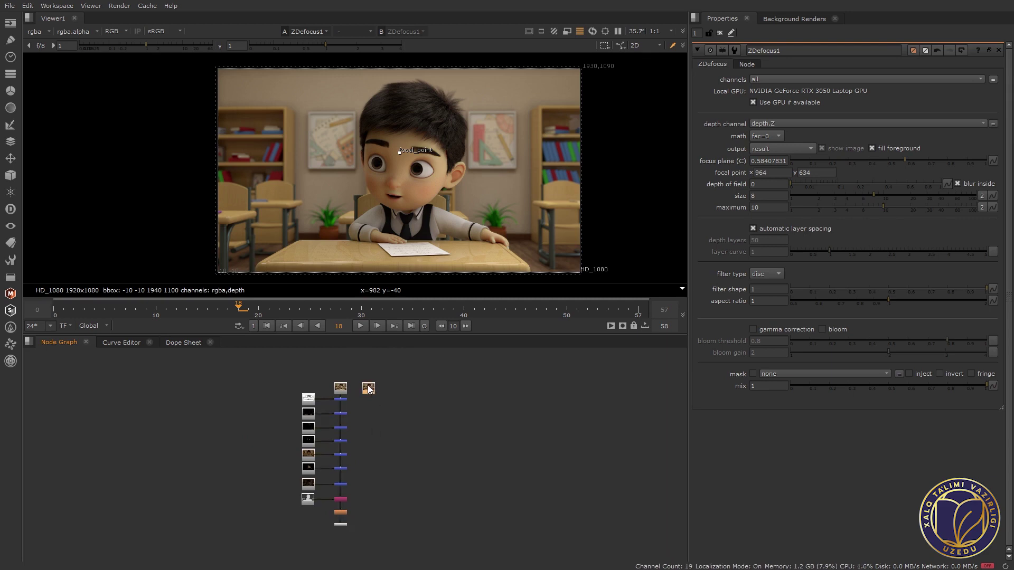
scroll(368, 389, "up", 2)
scroll(344, 381, "up", 2)
key("1")
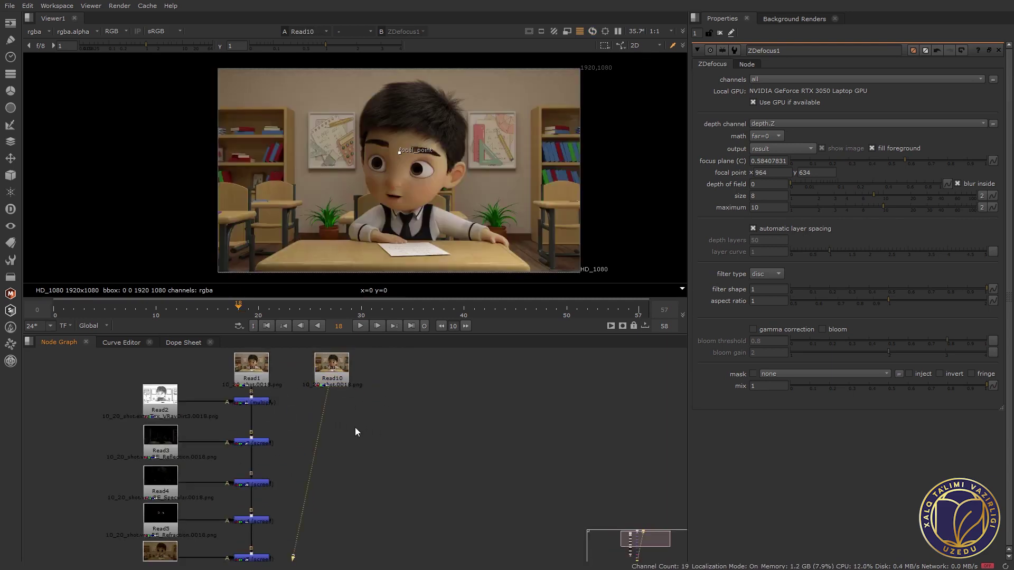
left_click_drag(345, 371, 342, 374)
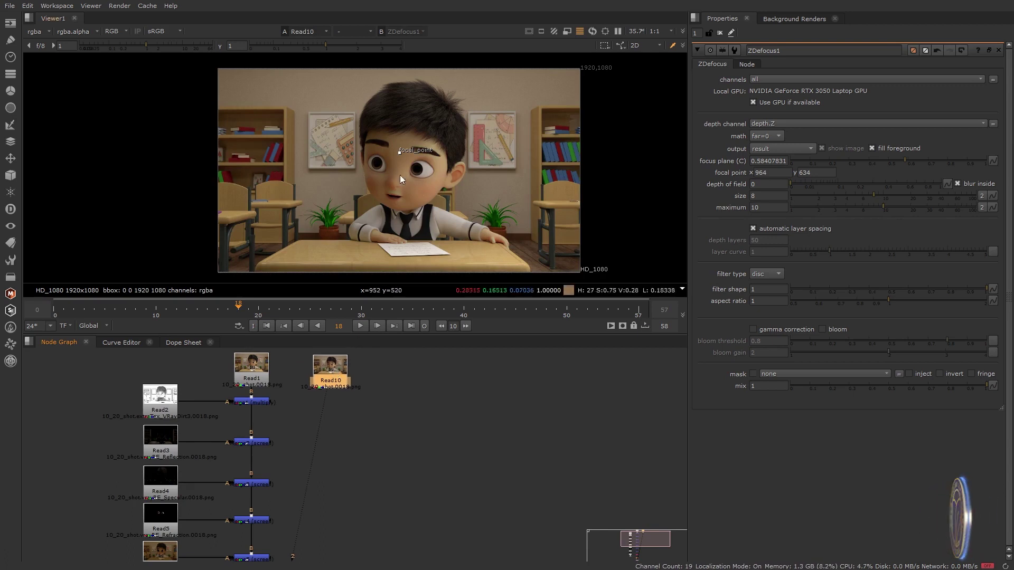
Close the ZDefocus1 properties and pipe Read10's output down into a new Dot, shifted slightly left.
left_click(720, 32)
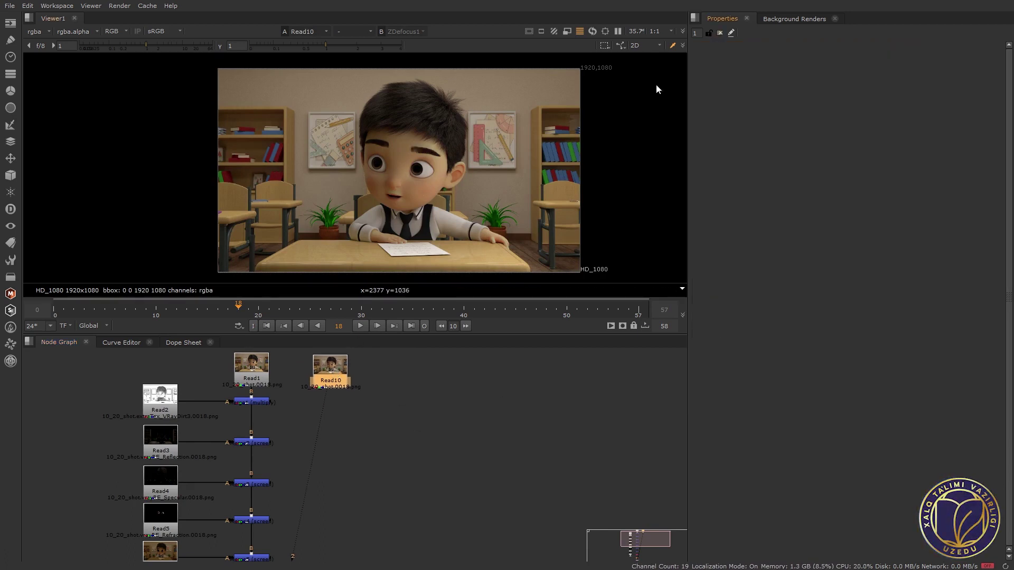
scroll(373, 440, "down", 2)
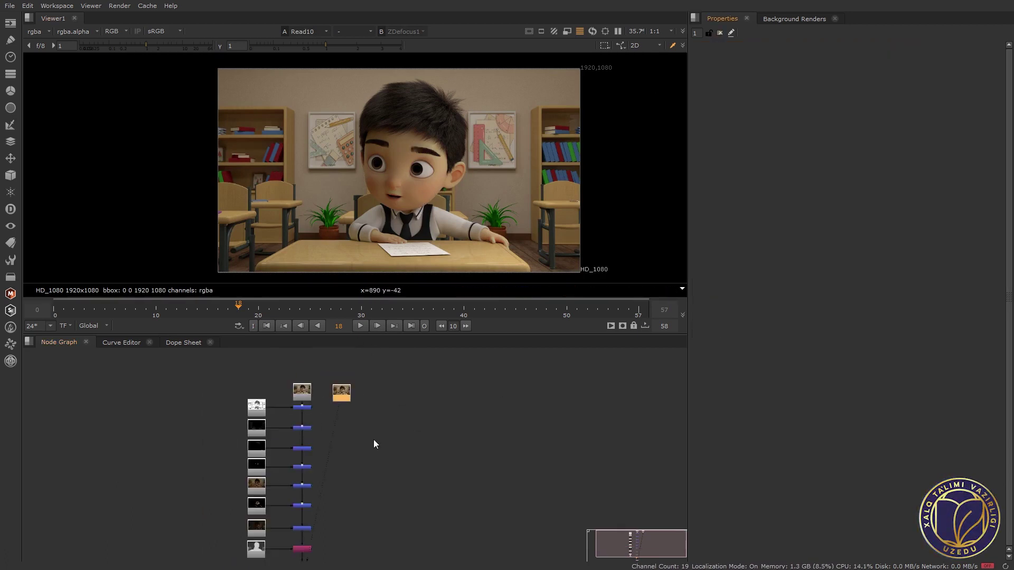
scroll(374, 388, "up", 1)
scroll(339, 435, "up", 1)
scroll(338, 435, "down", 3)
scroll(346, 432, "down", 1)
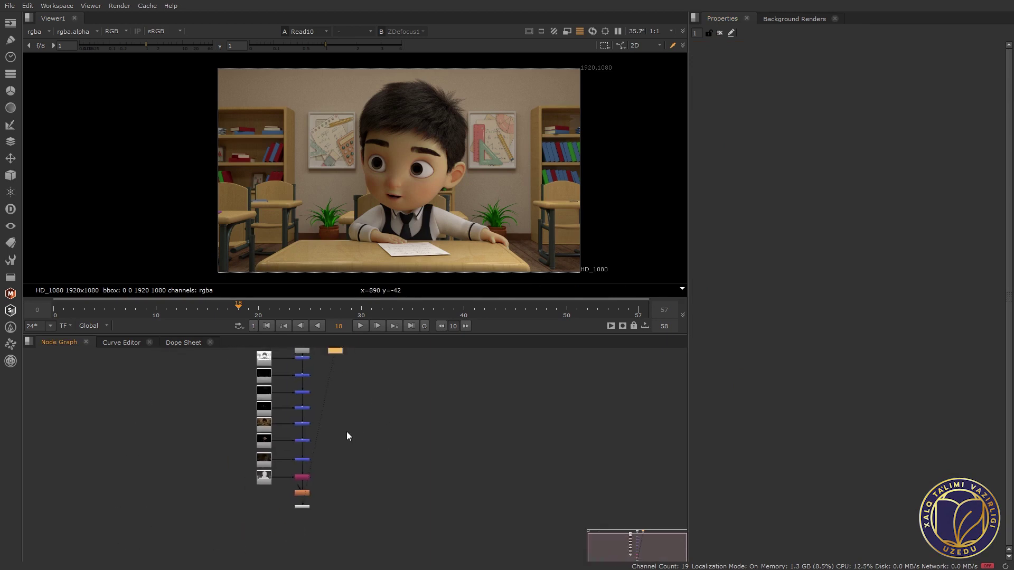
left_click_drag(316, 432, 336, 507)
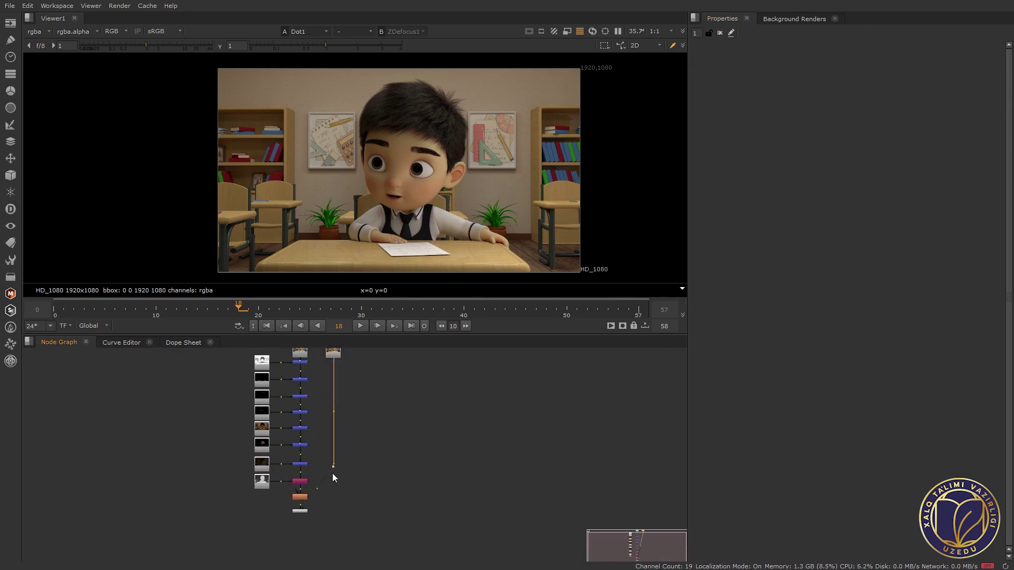
left_click(359, 496)
scroll(356, 465, "up", 2)
scroll(384, 428, "down", 3)
mouse_move(403, 532)
left_mouse_down()
mouse_move(342, 359)
mouse_move(365, 537)
left_mouse_up()
scroll(346, 370, "up", 4)
scroll(326, 391, "down", 3)
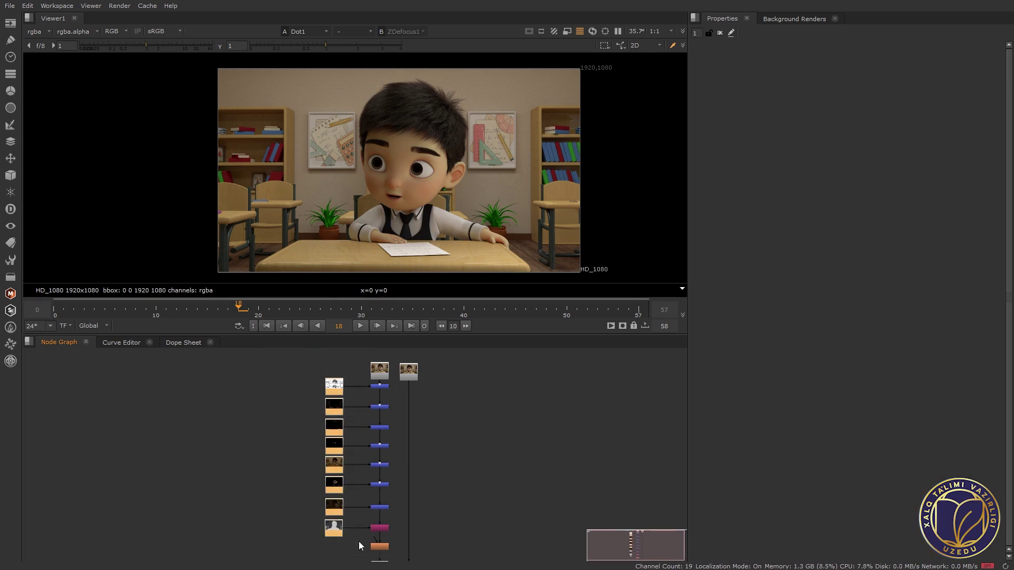
Create a Backdrop node around the selected column of Read plates.
key("Tab")
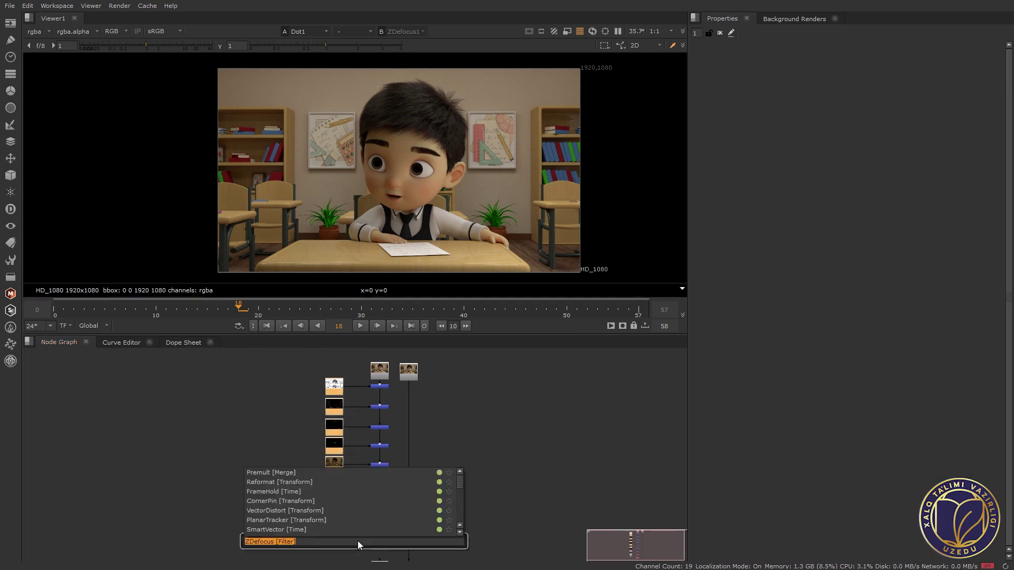
type("ba")
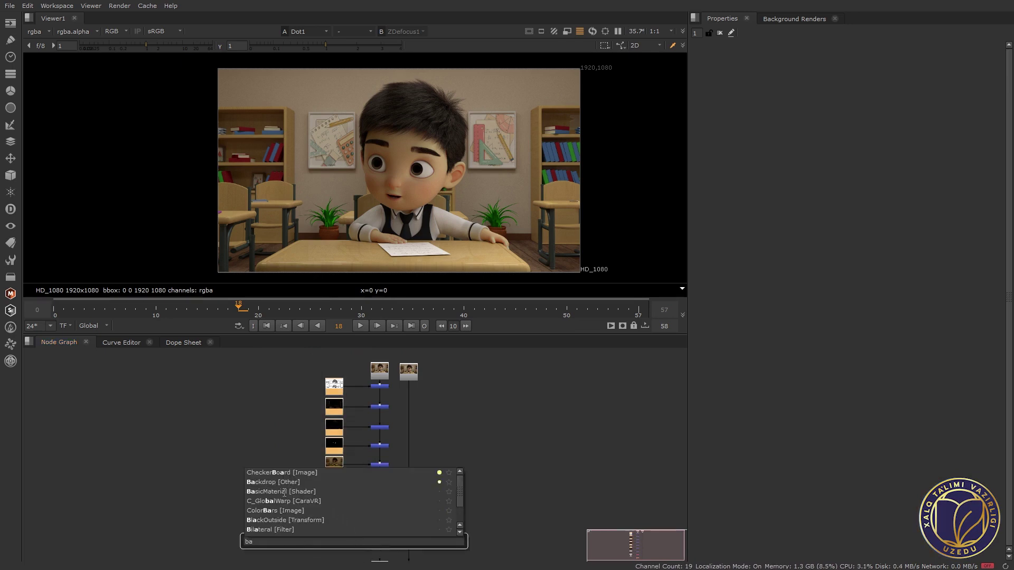
left_click(263, 483)
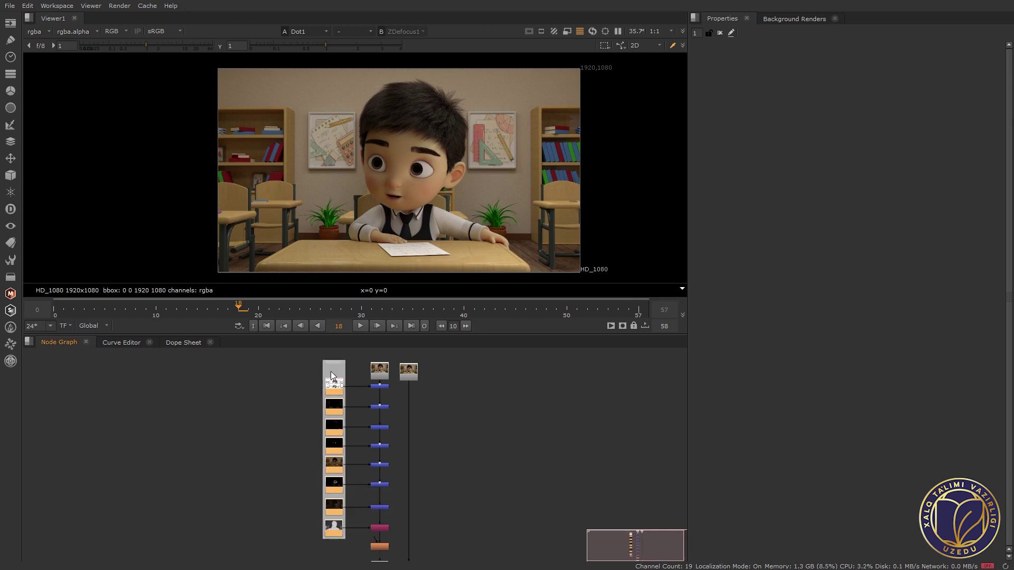
scroll(330, 371, "up", 4)
scroll(349, 365, "up", 2)
scroll(373, 364, "down", 2)
scroll(397, 422, "down", 4)
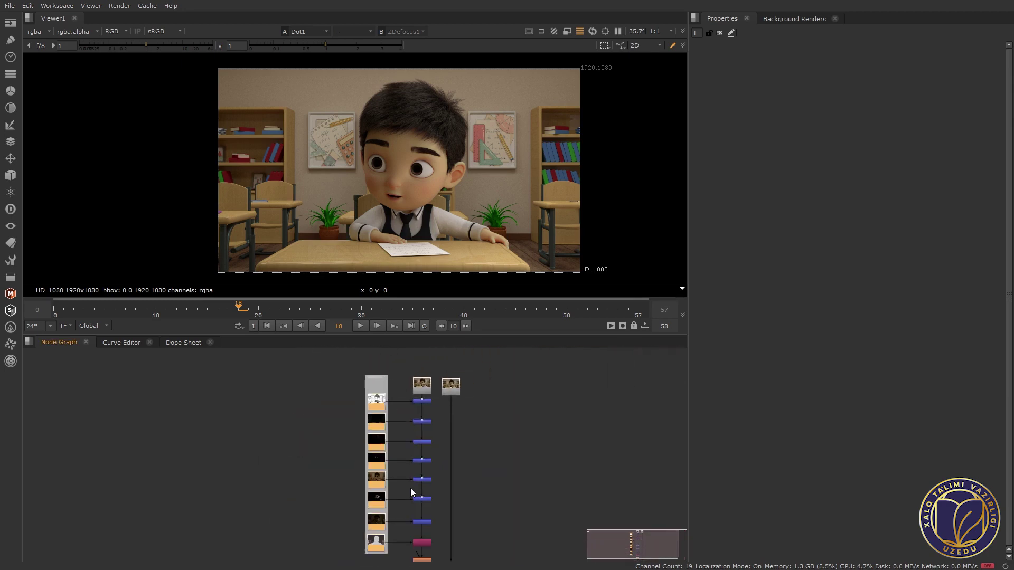
scroll(393, 407, "up", 4)
scroll(391, 402, "down", 3)
scroll(395, 439, "down", 2)
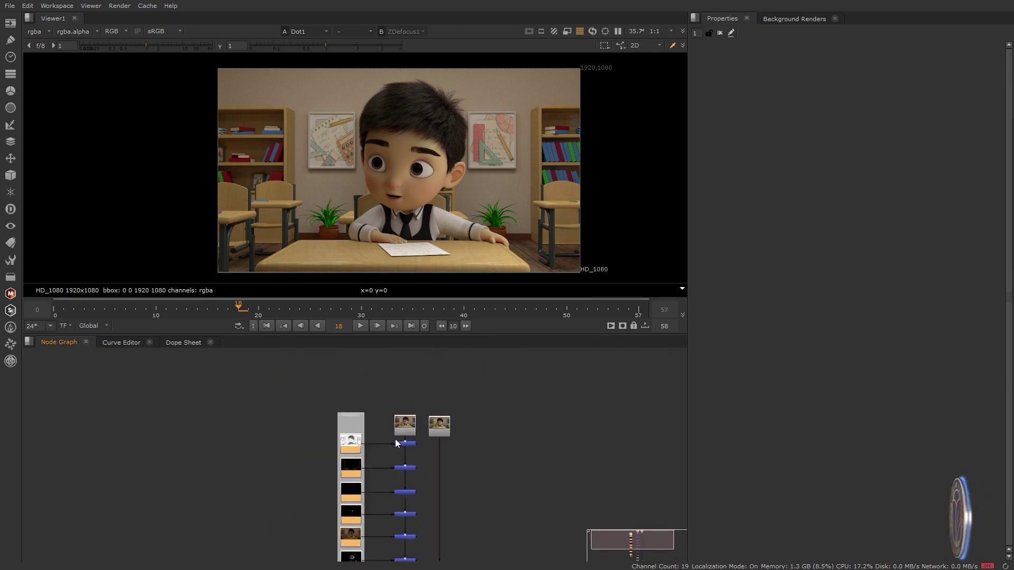
scroll(417, 449, "up", 1)
scroll(440, 467, "down", 2)
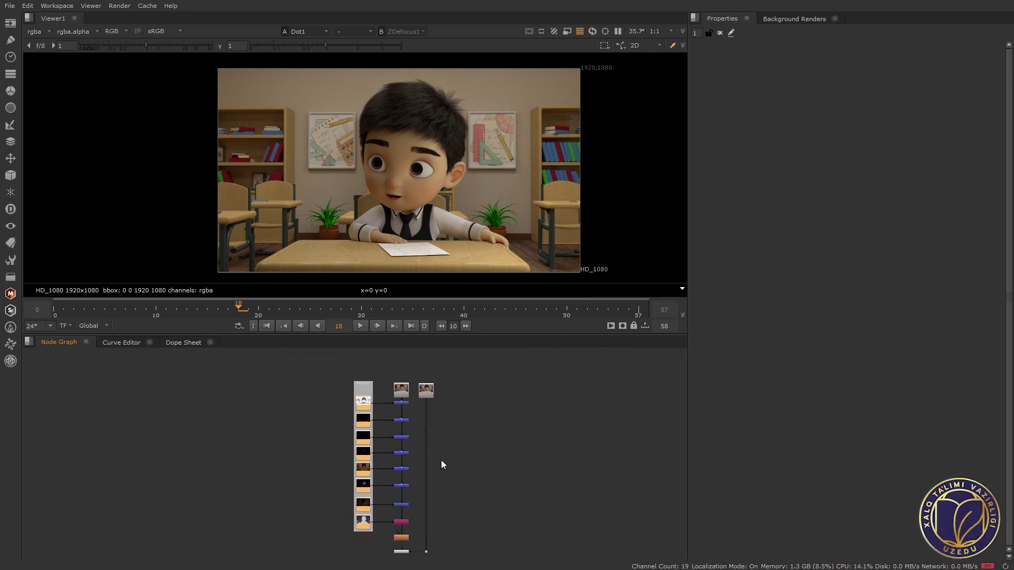
scroll(434, 442, "up", 1)
scroll(388, 412, "up", 1)
scroll(389, 411, "up", 1)
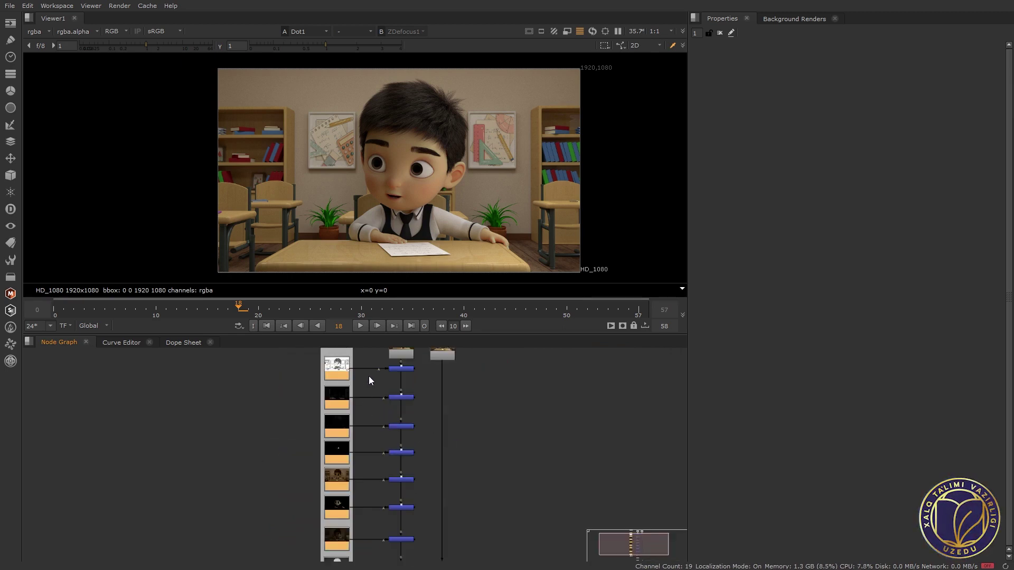
scroll(369, 377, "up", 1)
Label the backdrop "channels".
double_click(340, 400)
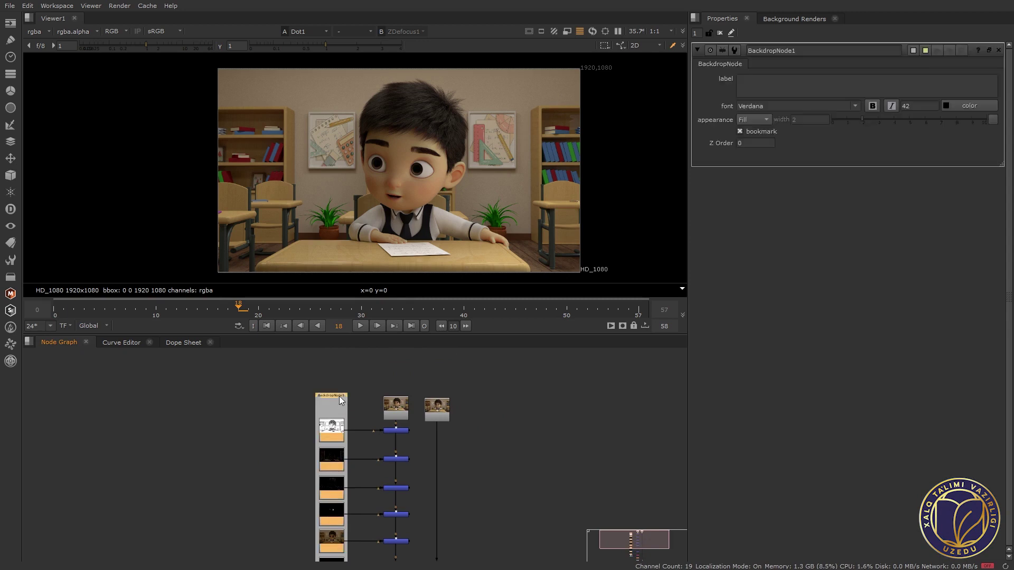
left_click(753, 79)
type("channe")
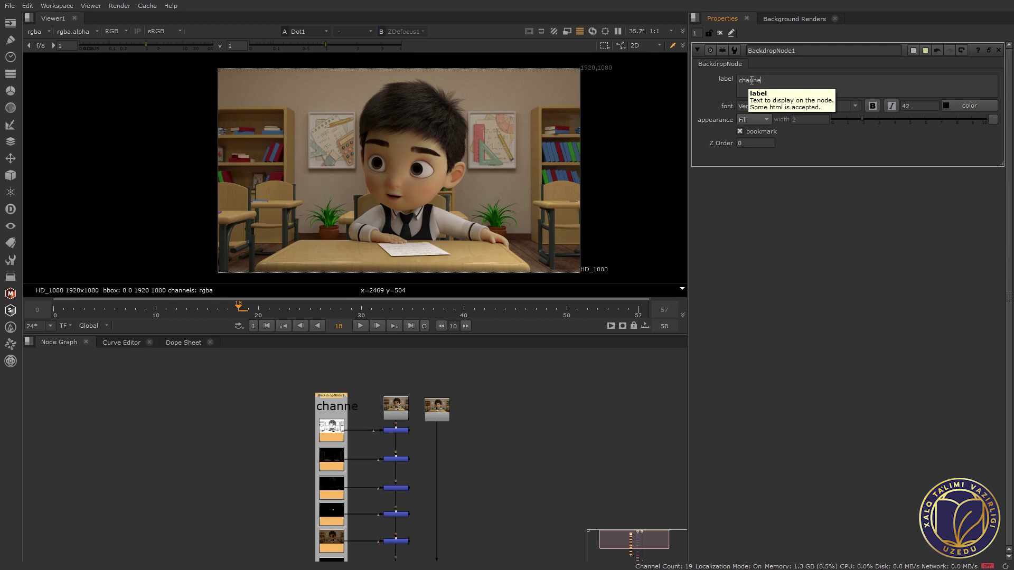
type("ls")
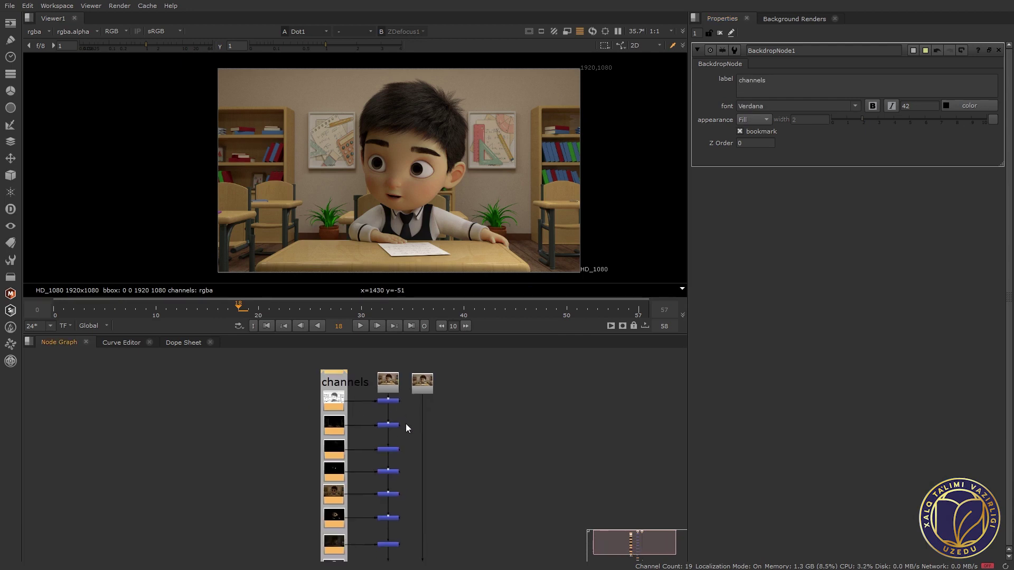
scroll(406, 424, "down", 5)
Flip the Viewer between the ZDefocus1 blur and the sharp Dot1 comp, ending on the blur.
scroll(416, 472, "up", 5)
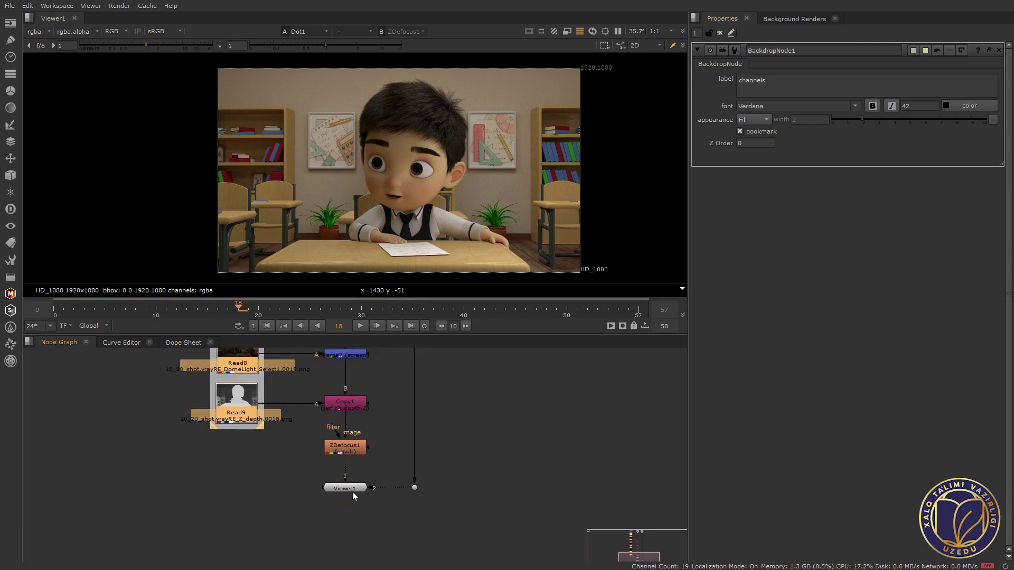
scroll(389, 446, "down", 2)
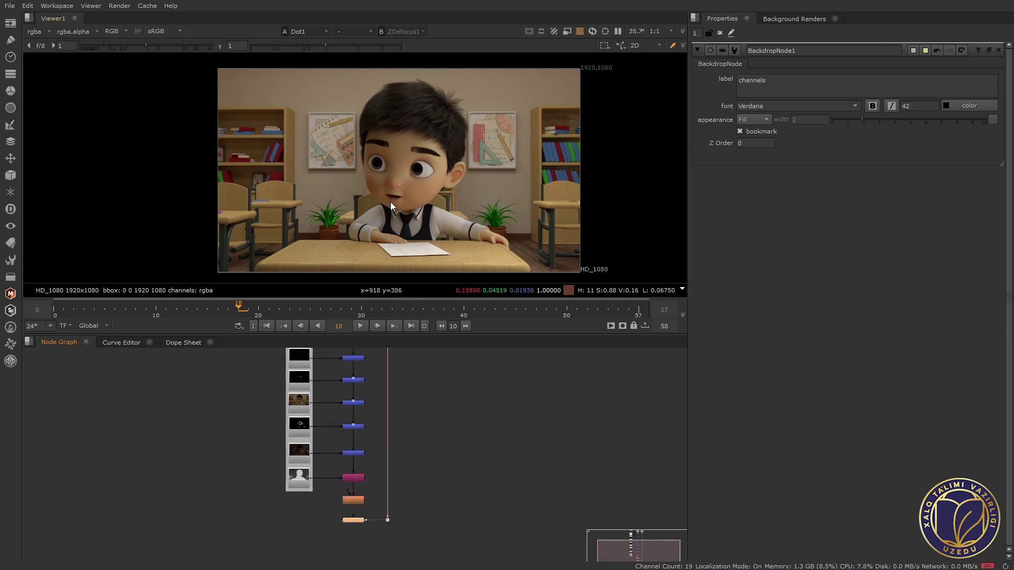
key("1")
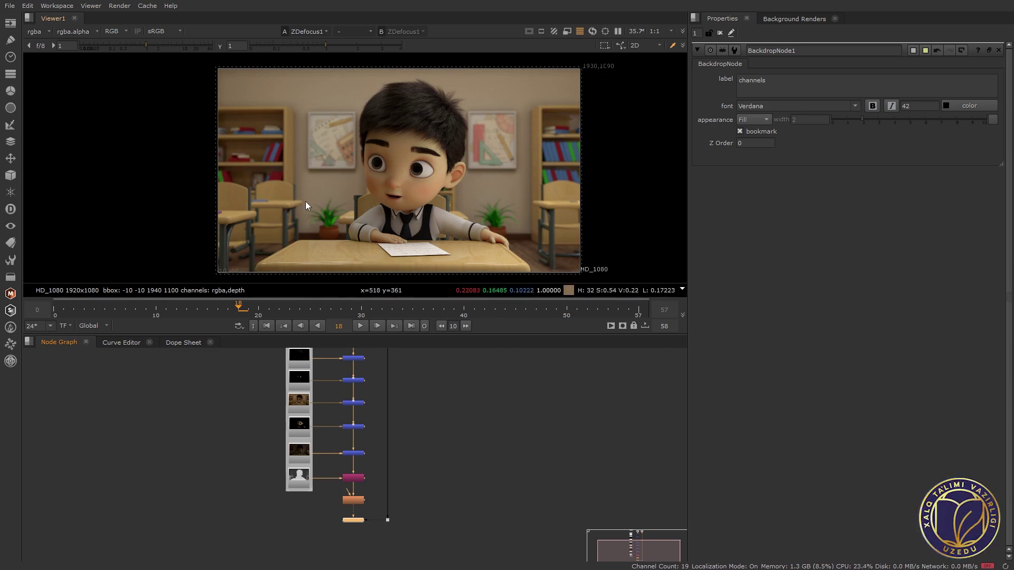
key("2")
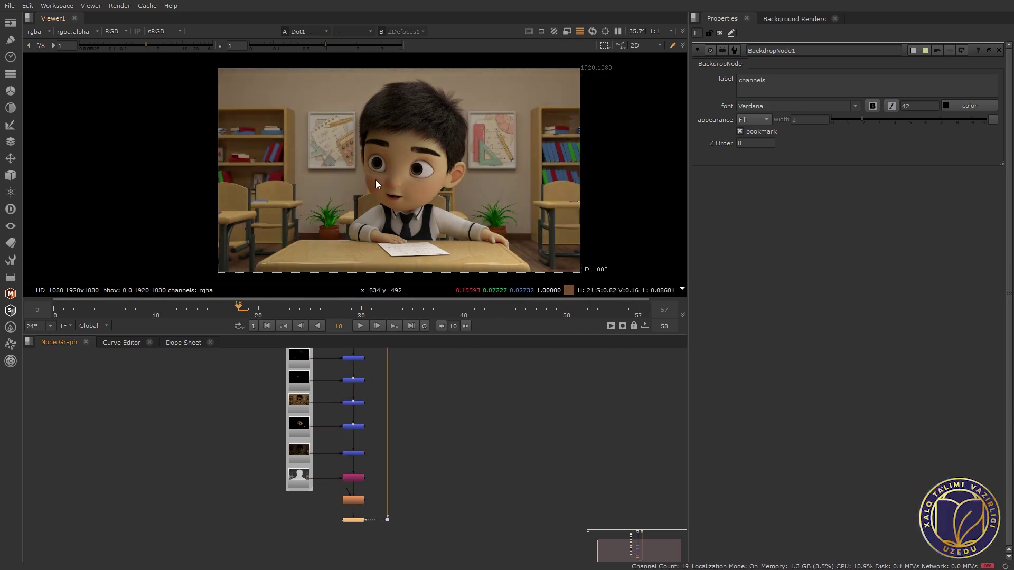
key("1")
scroll(386, 158, "down", 3)
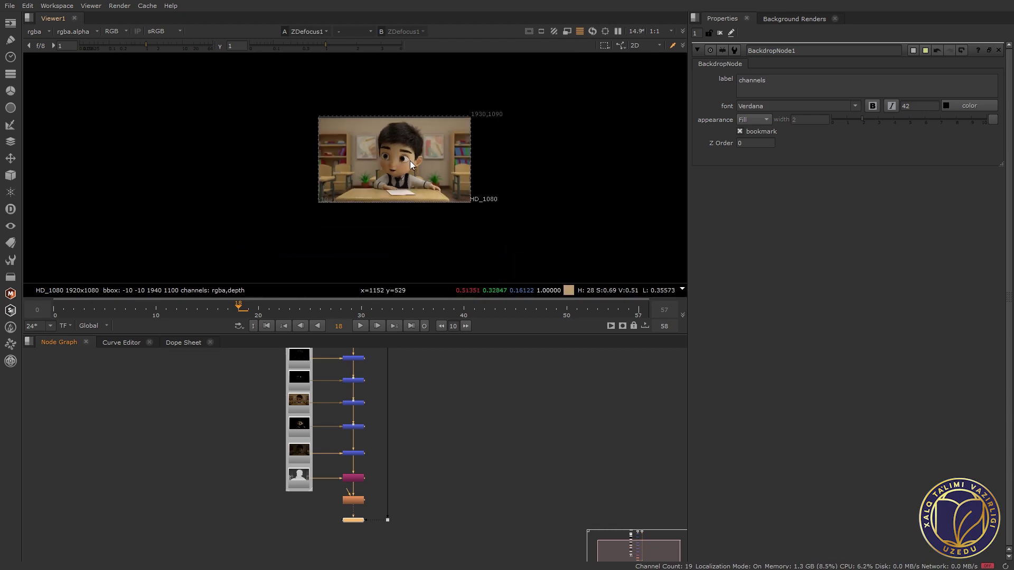
scroll(412, 158, "up", 5)
scroll(402, 113, "up", 2)
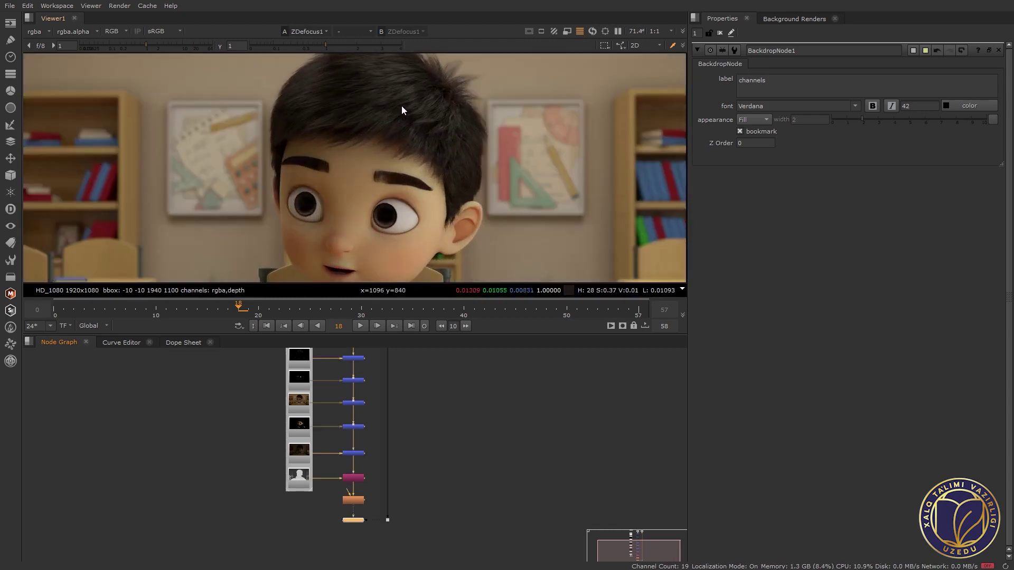
Centre on the boy's face and repeatedly flip between the sharp and depth-blurred images.
key("2")
scroll(418, 163, "down", 1)
scroll(406, 135, "up", 3)
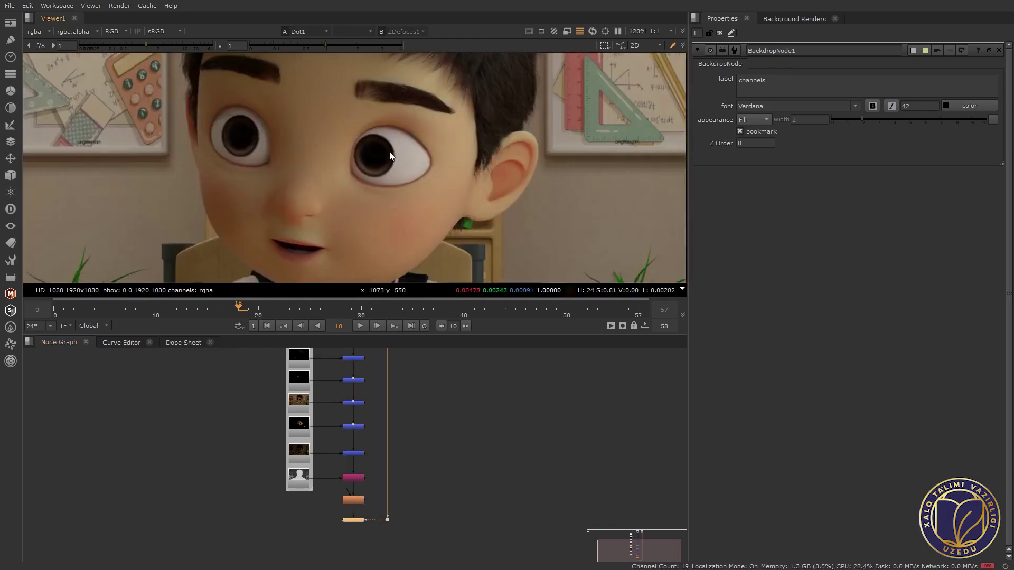
left_click_drag(391, 156, 412, 125)
key("1")
key("2")
key("1")
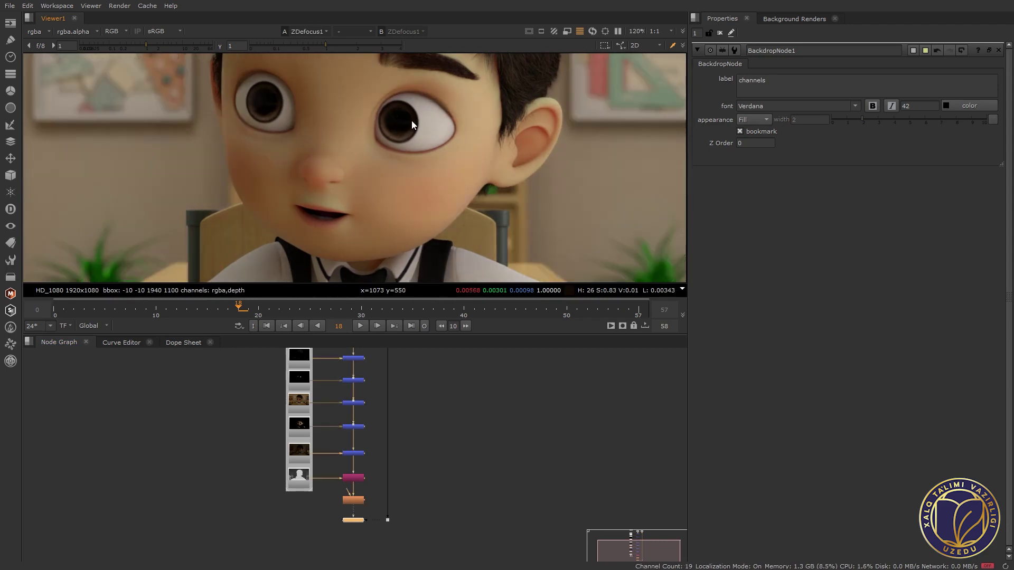
key("2")
scroll(421, 178, "down", 2)
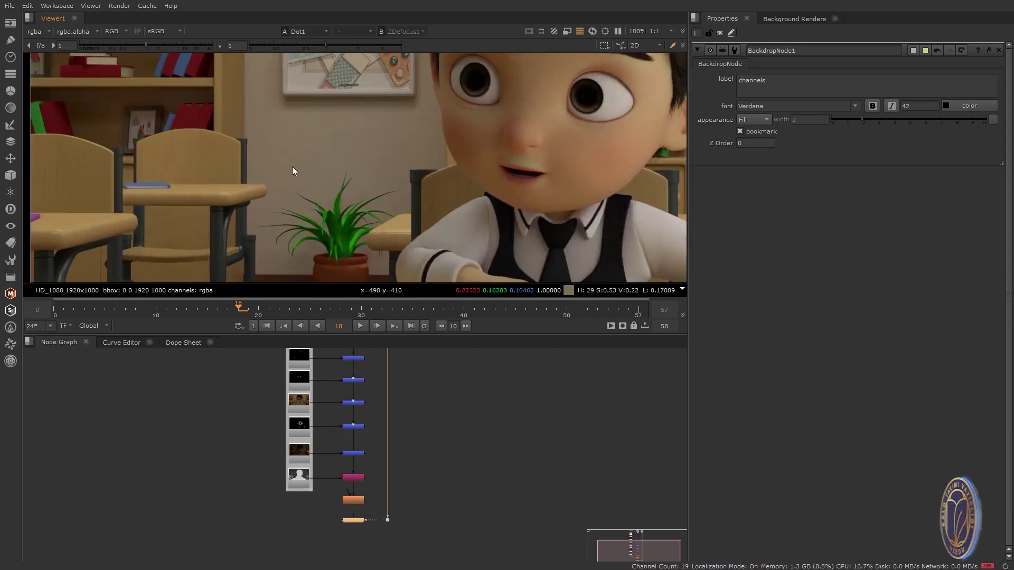
scroll(299, 252, "up", 2)
key("1")
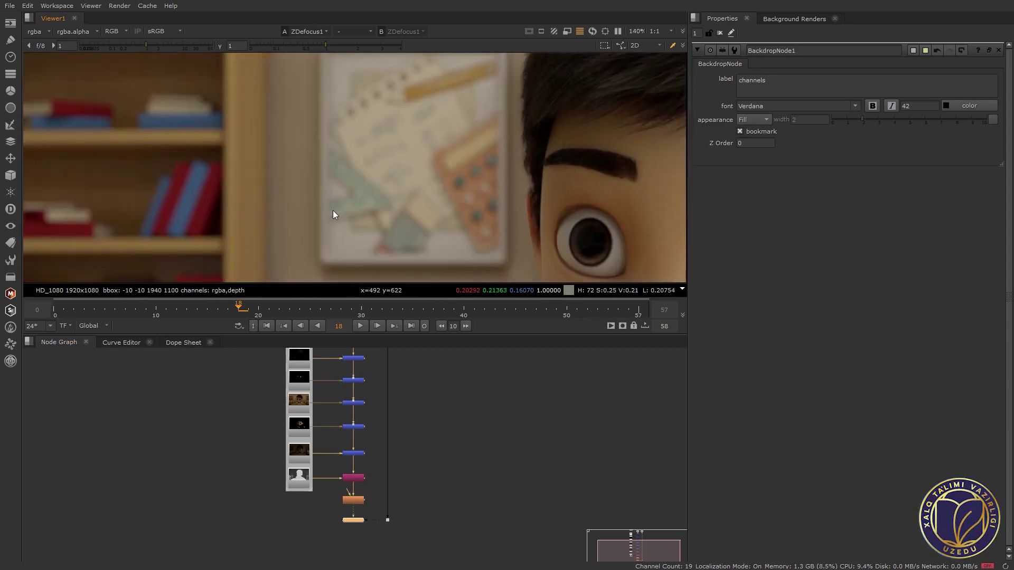
key("2")
key("1")
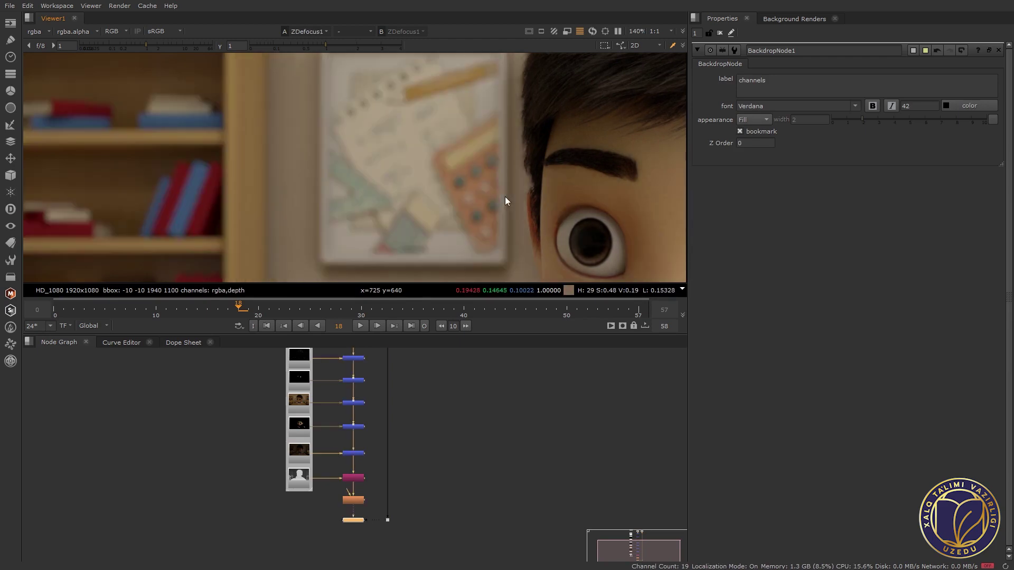
key("2")
key("1")
scroll(548, 208, "up", 2)
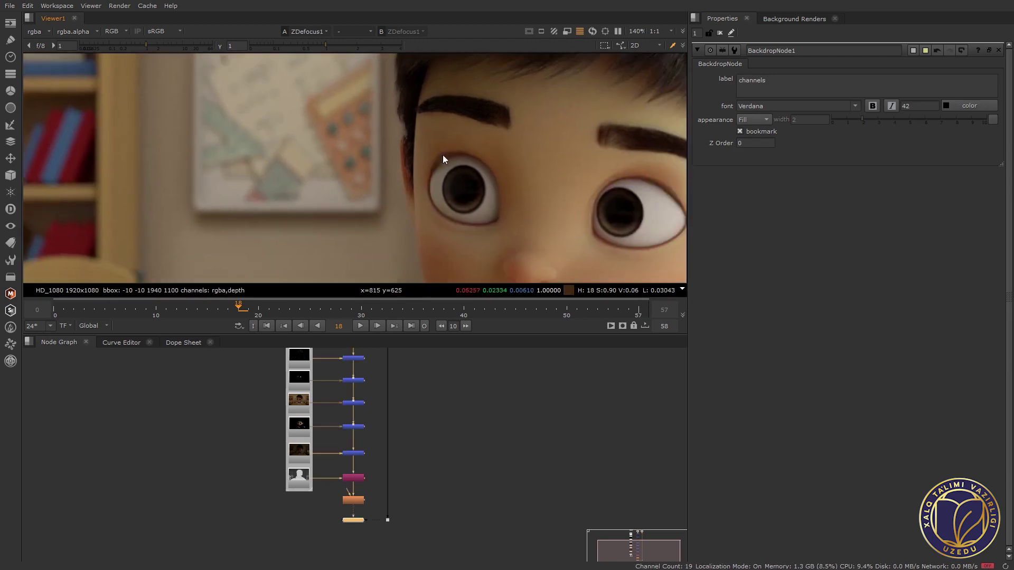
scroll(500, 207, "up", 2)
Zoom in on the boy's eyes and compare them with and without depth blur.
left_click_drag(500, 205, 470, 220)
key("2")
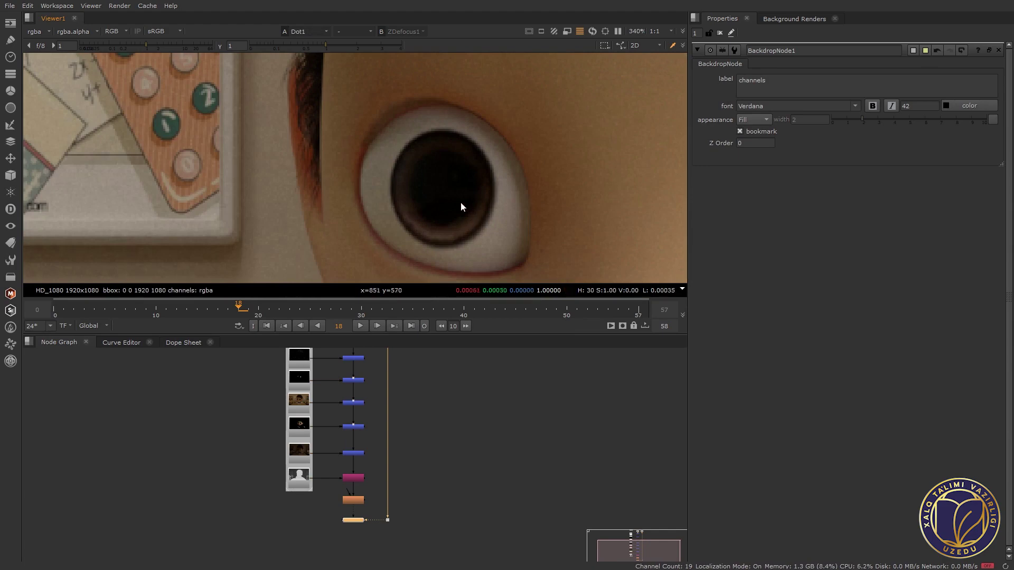
key("1")
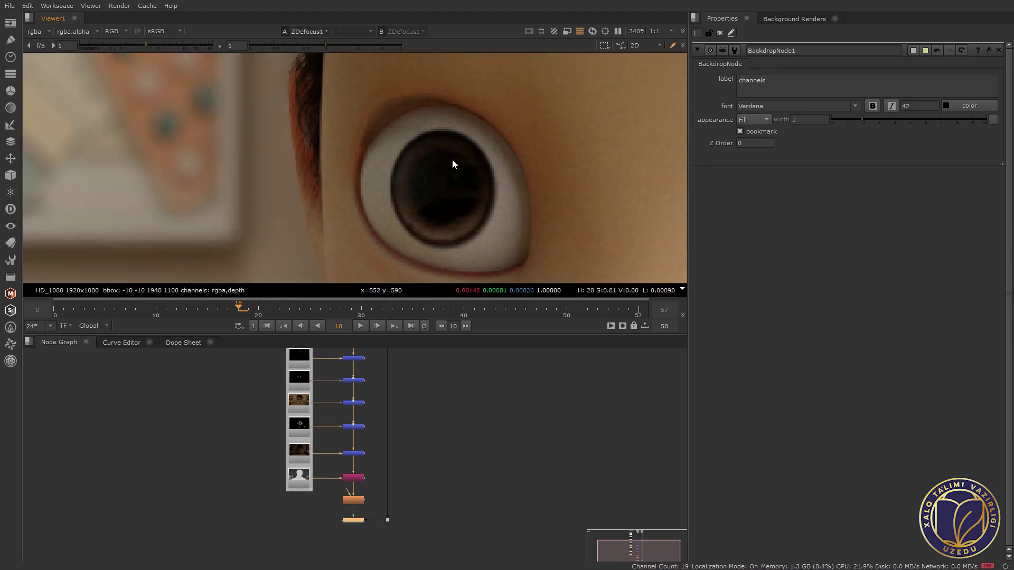
scroll(410, 172, "down", 2)
scroll(414, 172, "up", 2)
scroll(467, 162, "down", 2)
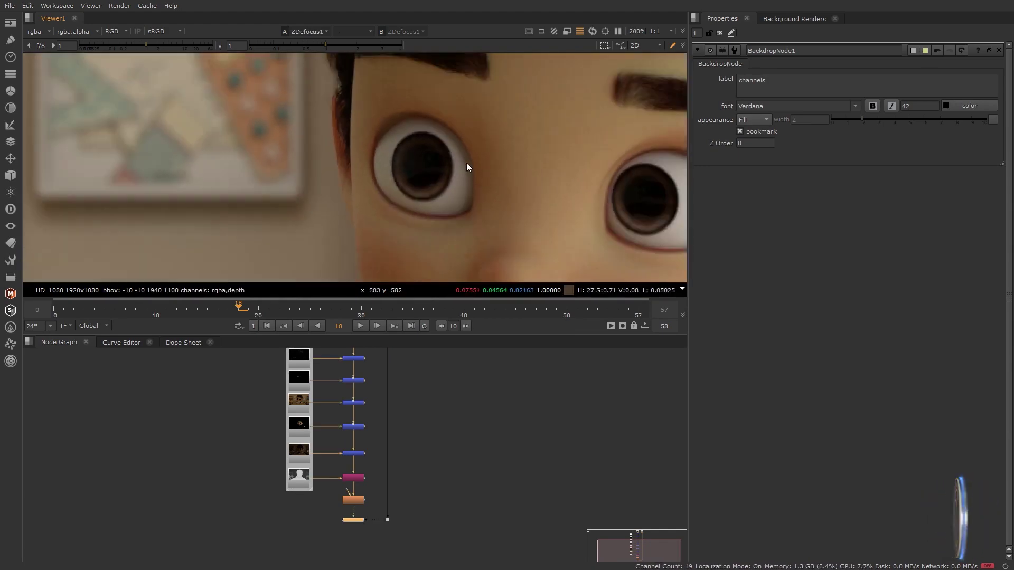
scroll(516, 173, "up", 1)
left_click_drag(516, 174, 164, 194)
scroll(284, 196, "up", 1)
scroll(284, 200, "up", 1)
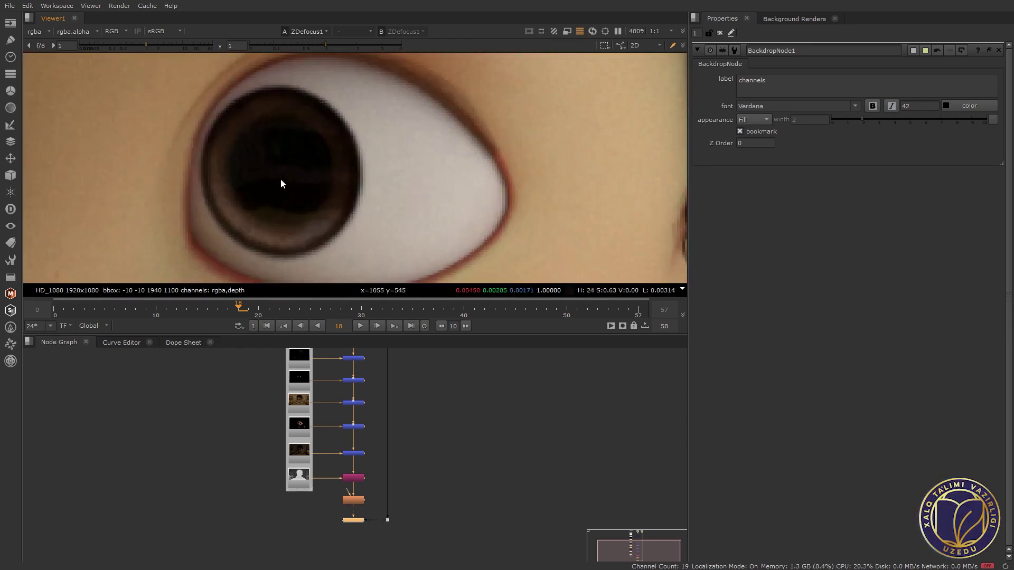
scroll(339, 186, "down", 3)
Inspect the face, desk, hand and potted plant, ending on the sharp image zoomed out.
left_click_drag(368, 185, 240, 229)
scroll(240, 230, "down", 1)
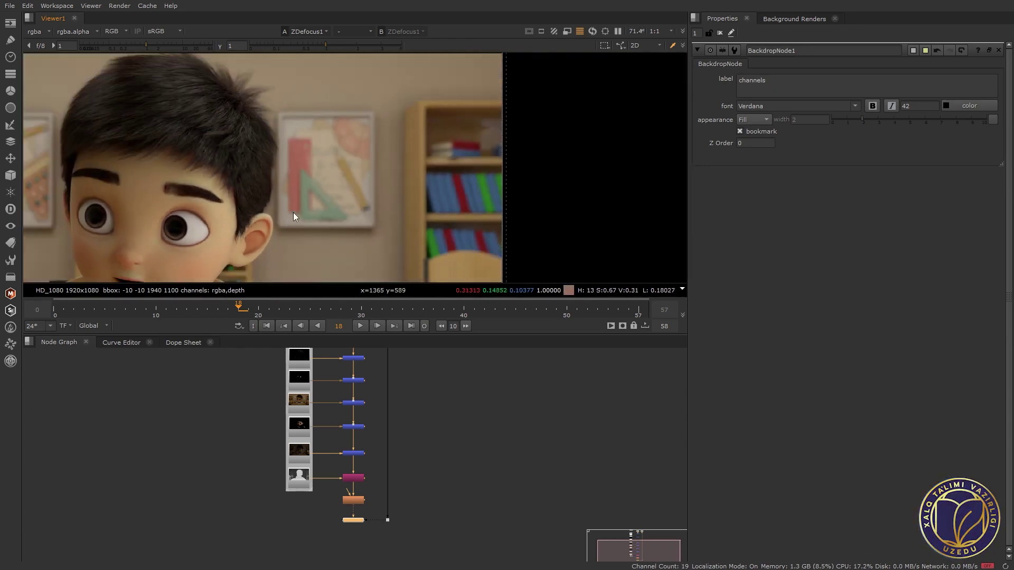
left_click_drag(293, 213, 351, 85)
scroll(356, 180, "up", 1)
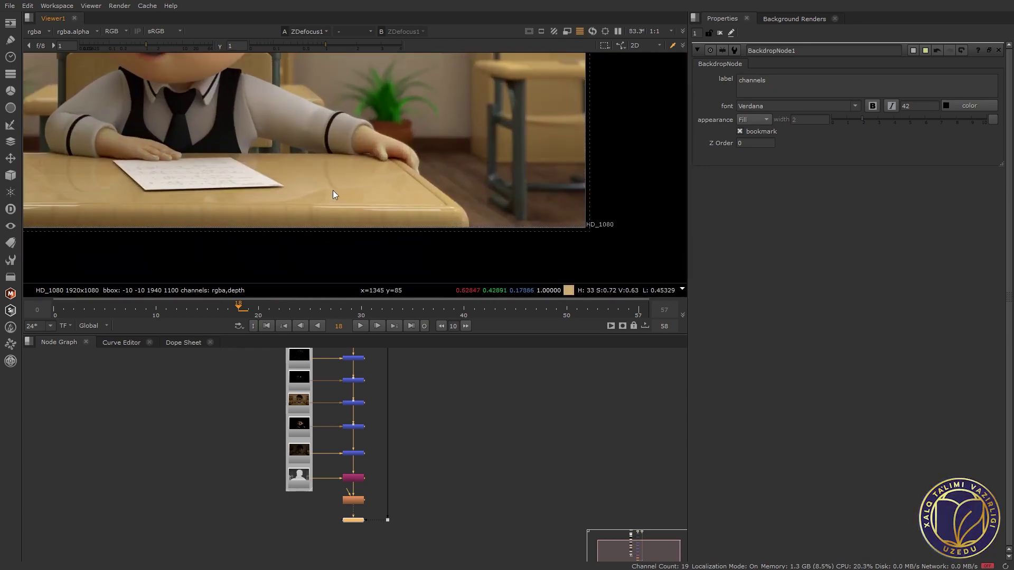
scroll(333, 190, "up", 1)
scroll(367, 174, "up", 2)
left_click_drag(433, 140, 359, 226)
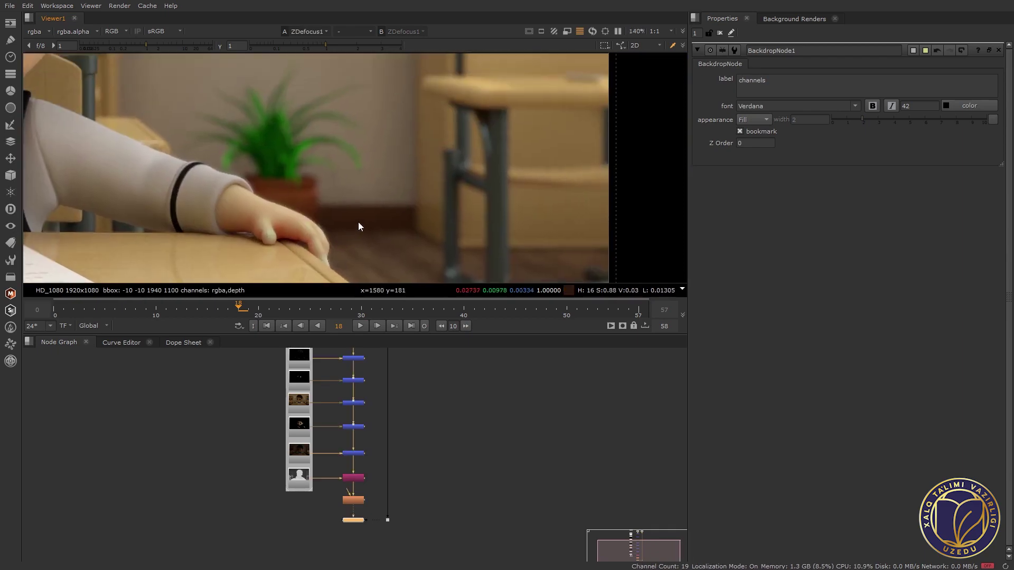
scroll(403, 180, "up", 2)
key("1")
scroll(383, 183, "down", 2)
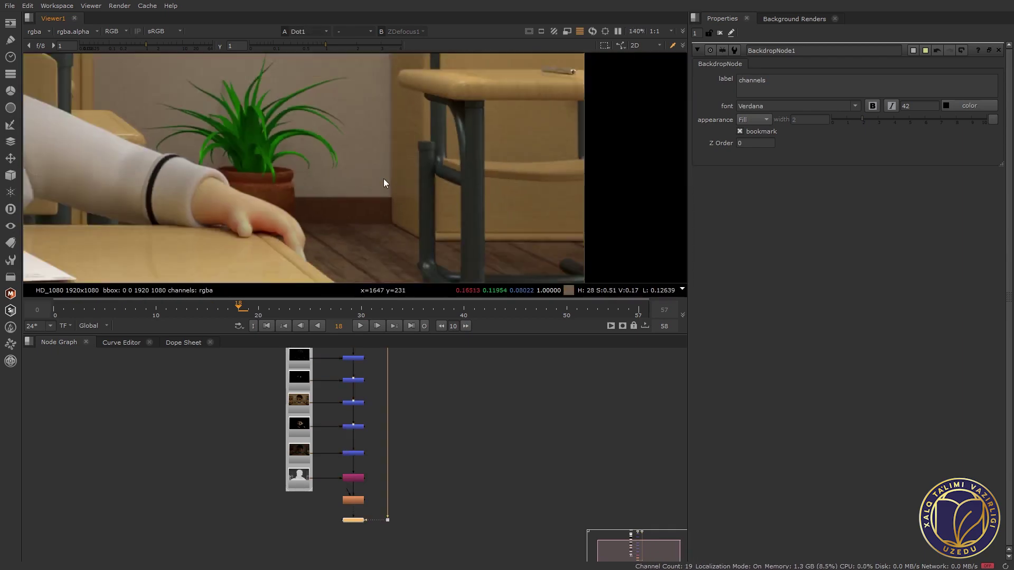
scroll(384, 183, "down", 2)
scroll(373, 215, "down", 2)
scroll(350, 195, "down", 2)
Show the ZDefocus1 blurred output and frame the whole node tree with its channels backdrop.
scroll(342, 212, "down", 2)
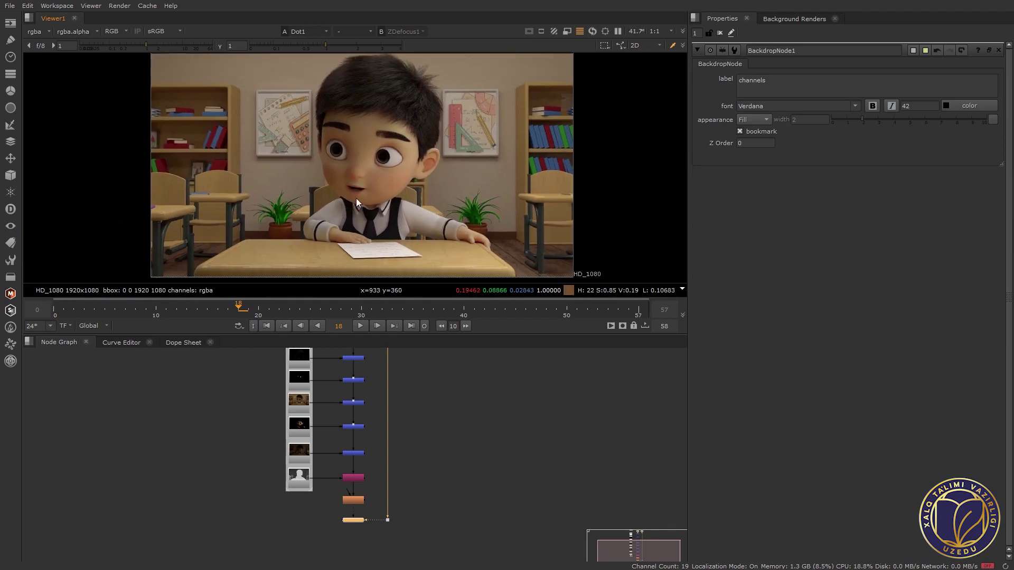
scroll(353, 199, "down", 2)
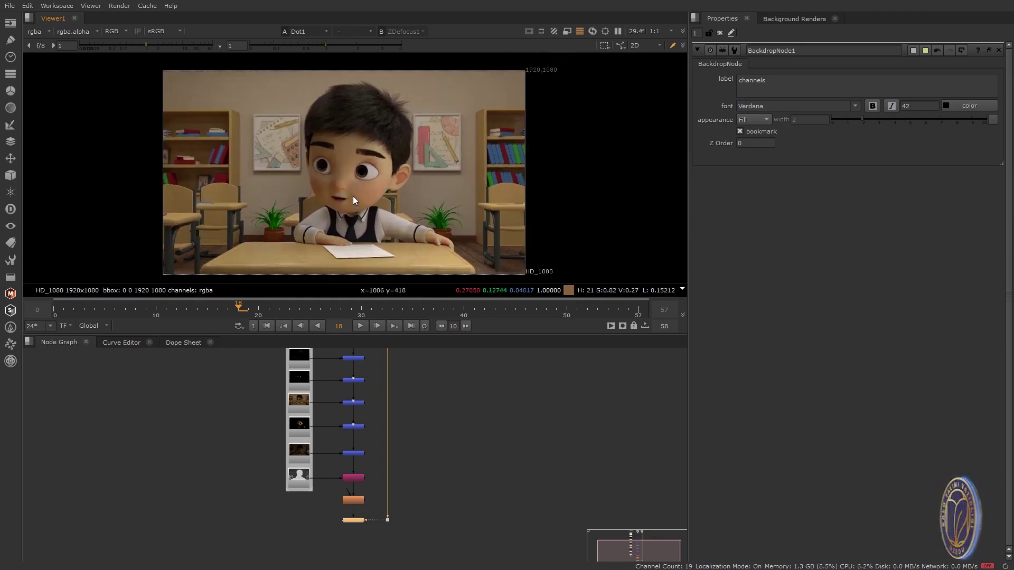
scroll(352, 199, "up", 2)
scroll(355, 195, "down", 2)
scroll(379, 189, "up", 2)
scroll(392, 191, "down", 2)
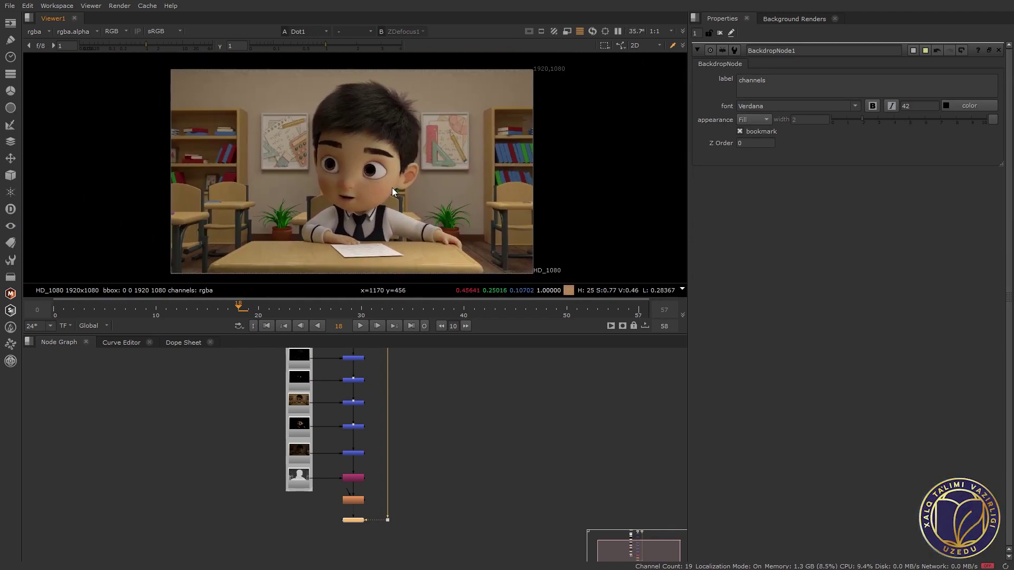
key("2")
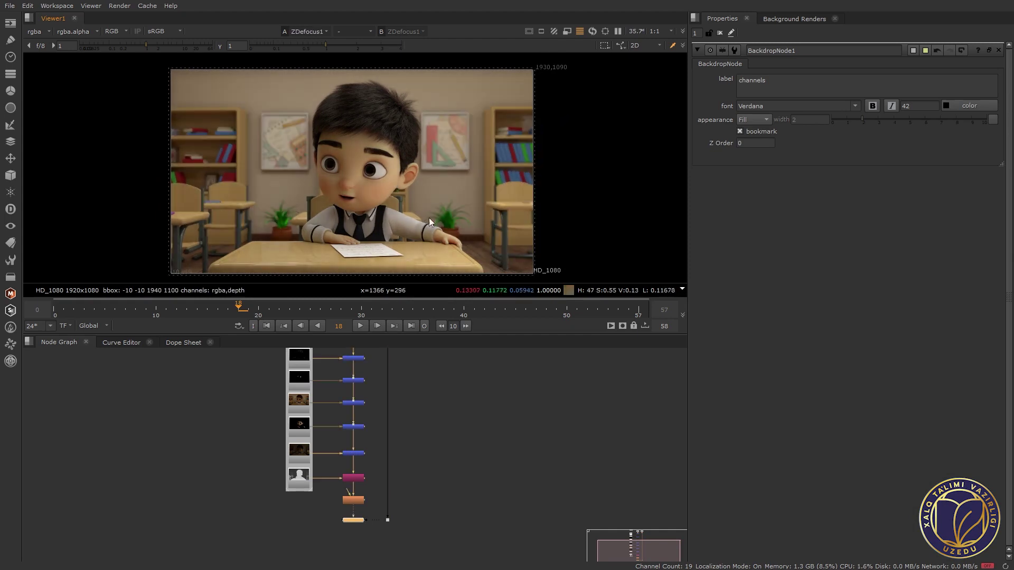
key("f")
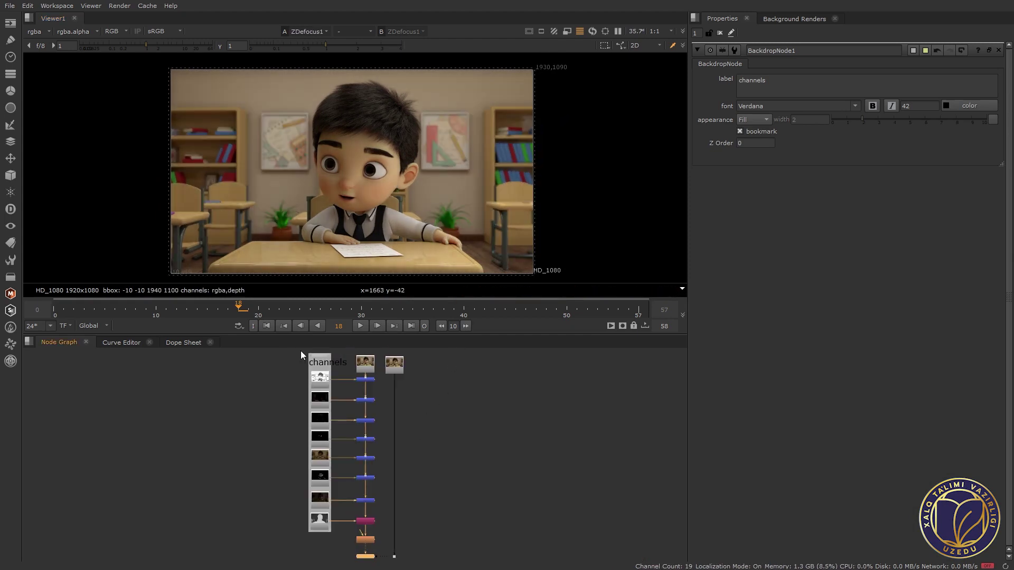